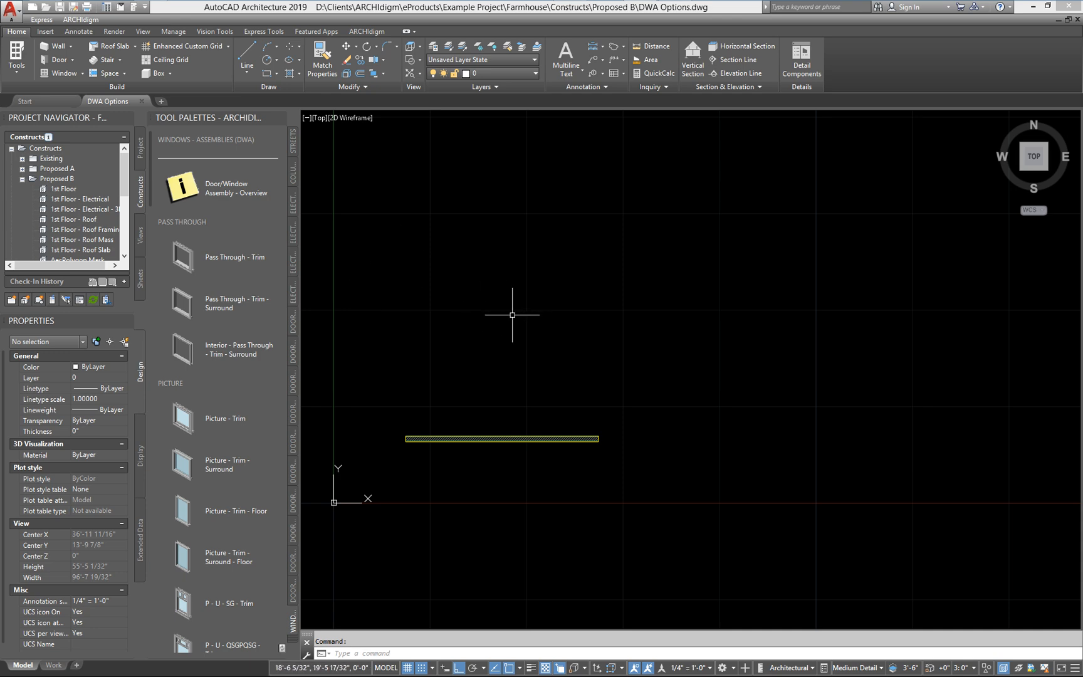
# - Open the Window Styles 25.0 eParts catalog in the Content Browser and browse to page 5 of the Windows - Rectangular - Wood styles
pyautogui.click(121, 9)
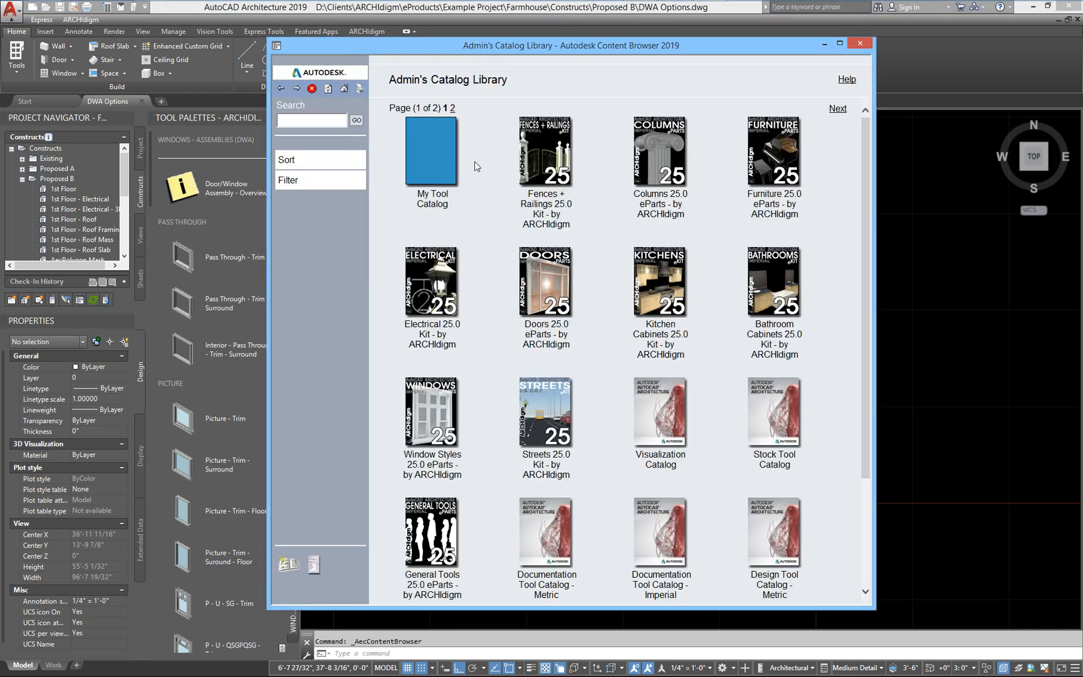
pyautogui.click(455, 409)
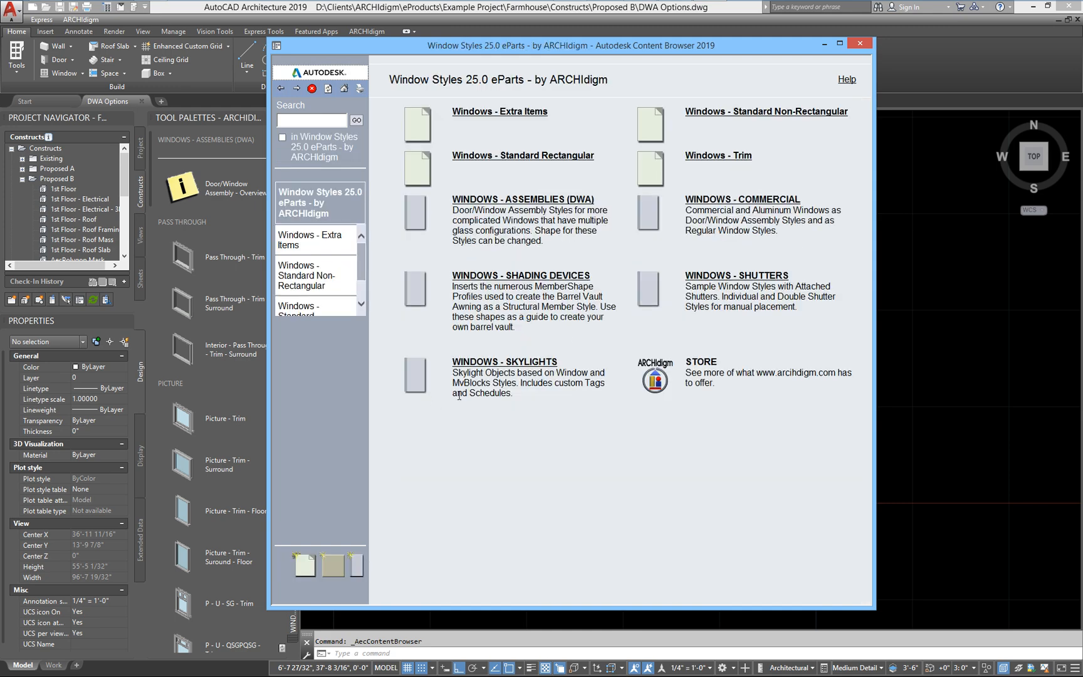
pyautogui.click(538, 160)
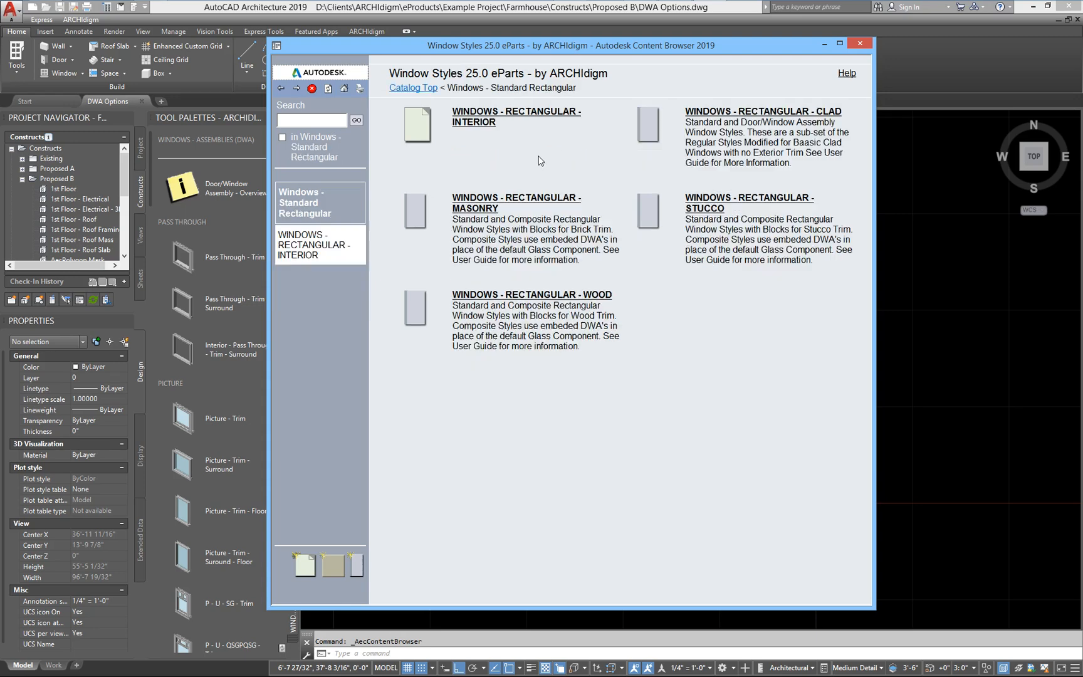
pyautogui.click(604, 295)
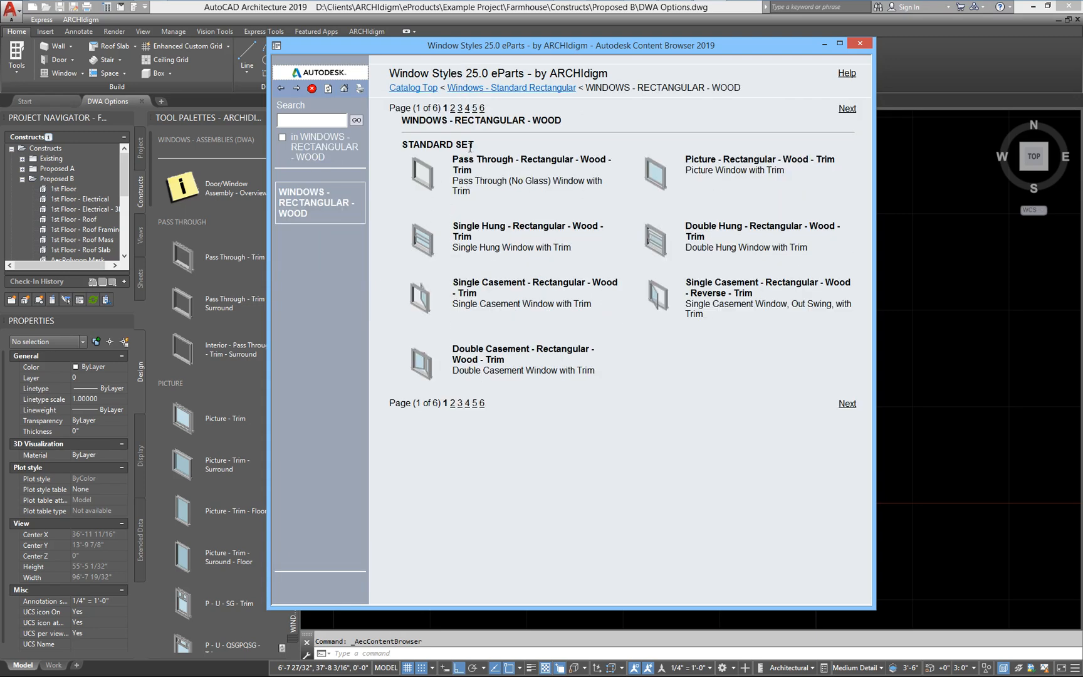
pyautogui.click(848, 110)
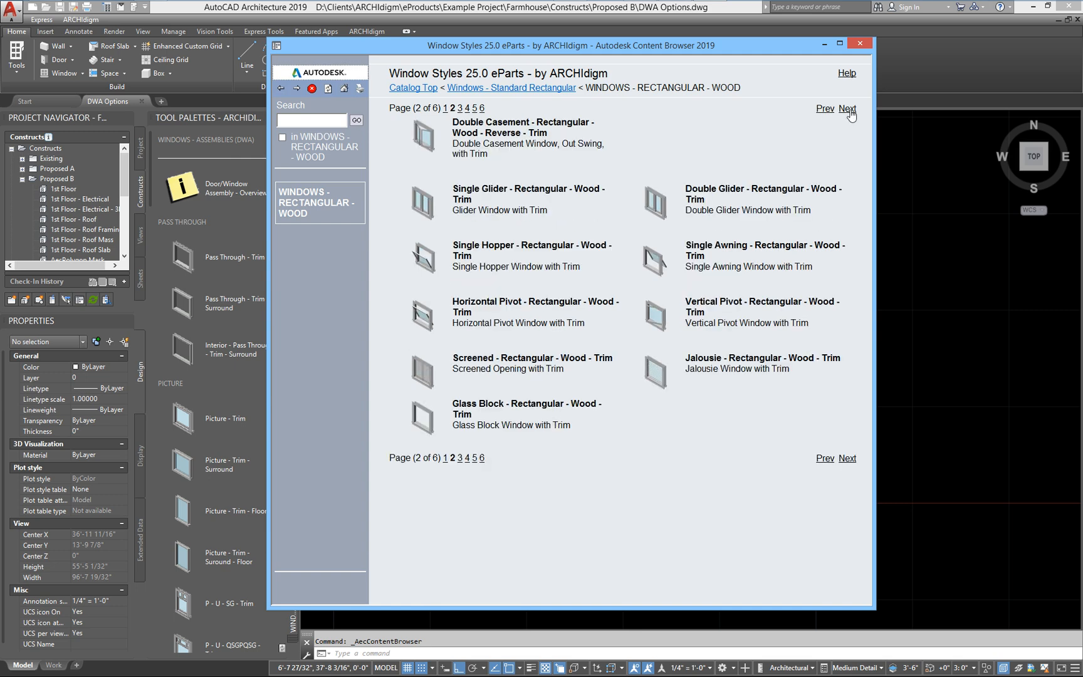
pyautogui.click(847, 110)
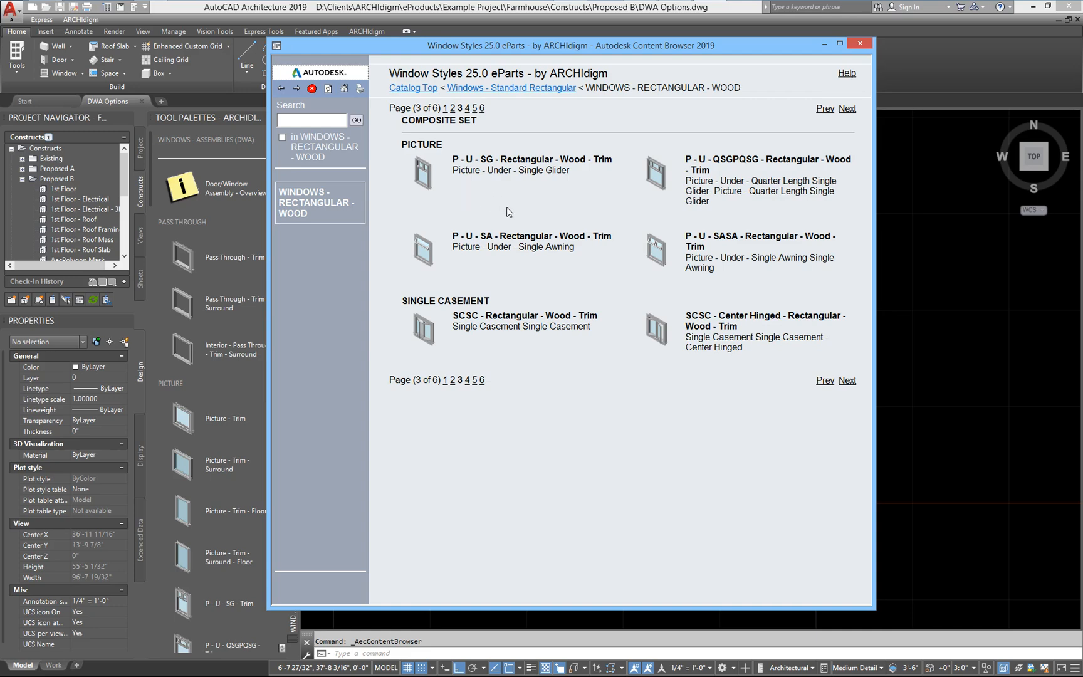
pyautogui.click(425, 337)
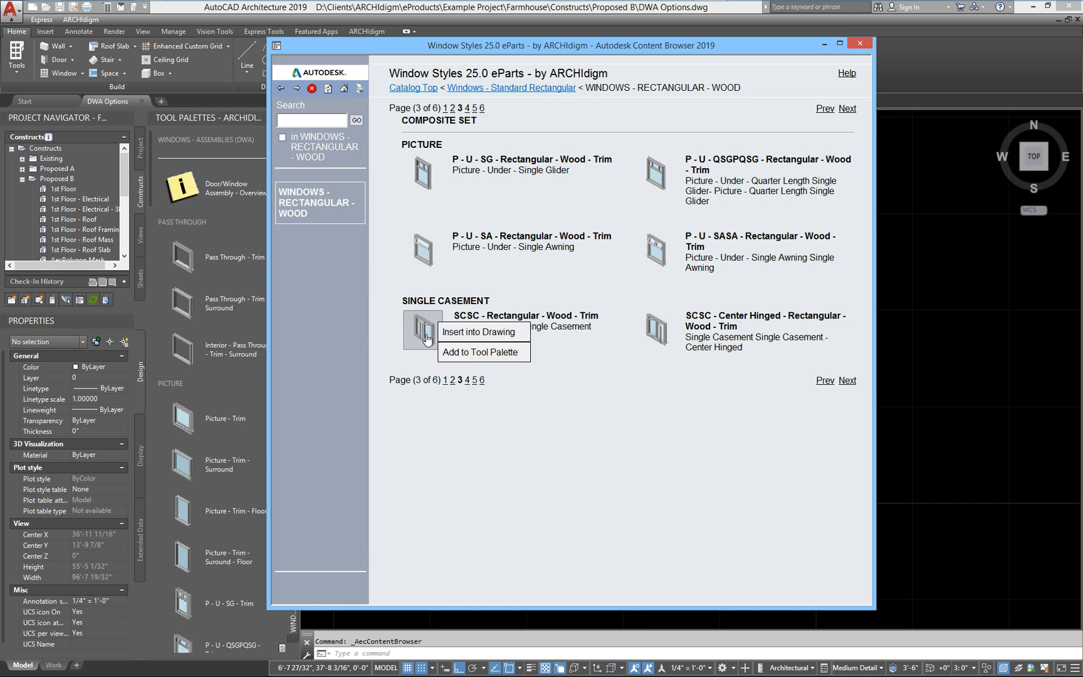
pyautogui.click(851, 382)
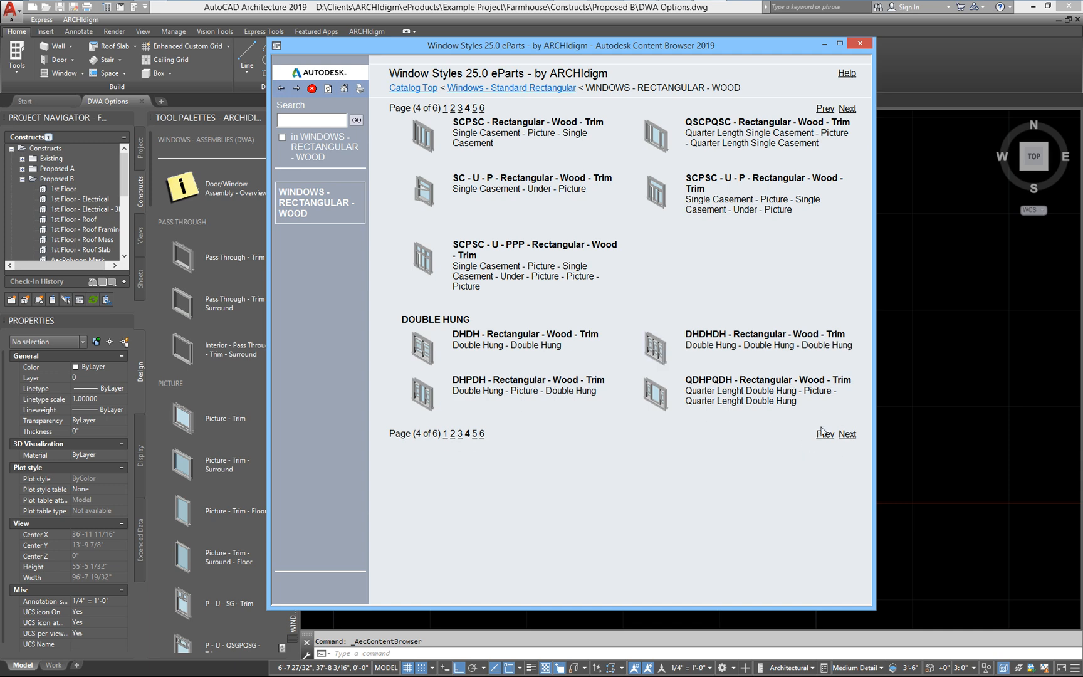
pyautogui.click(847, 434)
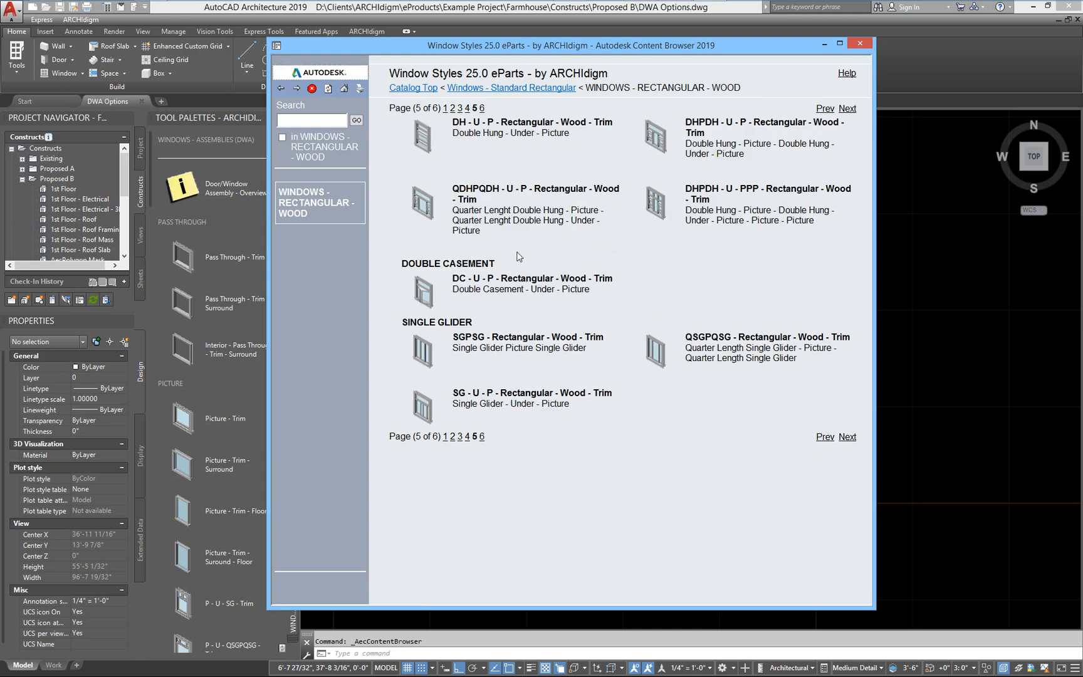
# - Insert a QDHPQDH - U - P - Rectangular - Wood - Trim window into the wall near its right end
pyautogui.moveTo(421, 211)
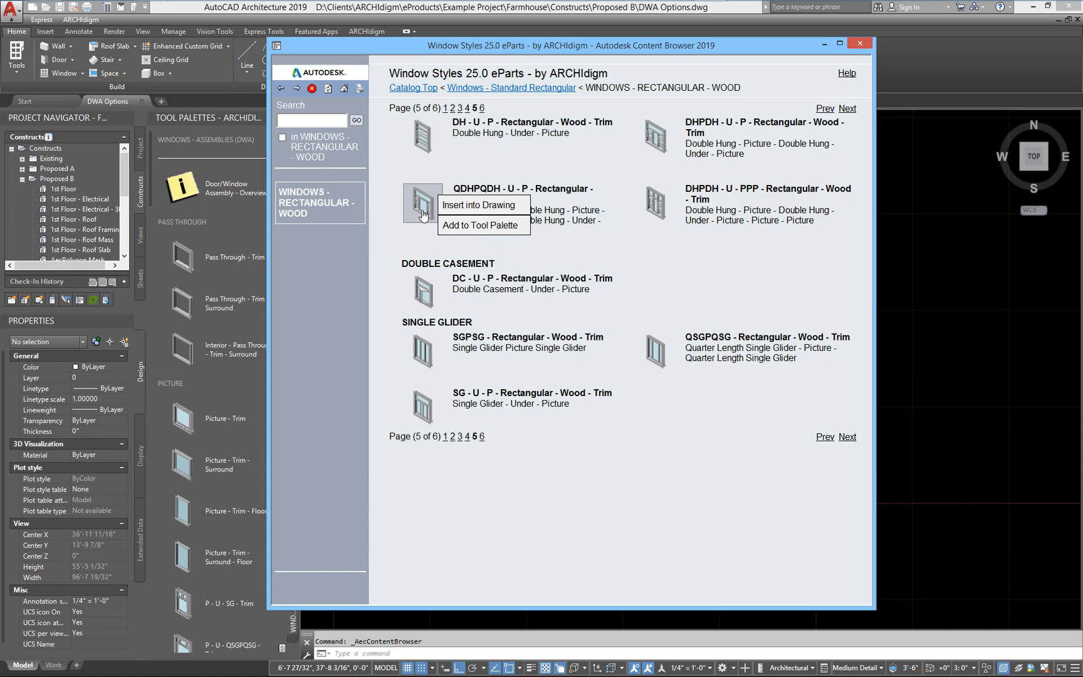
pyautogui.click(454, 205)
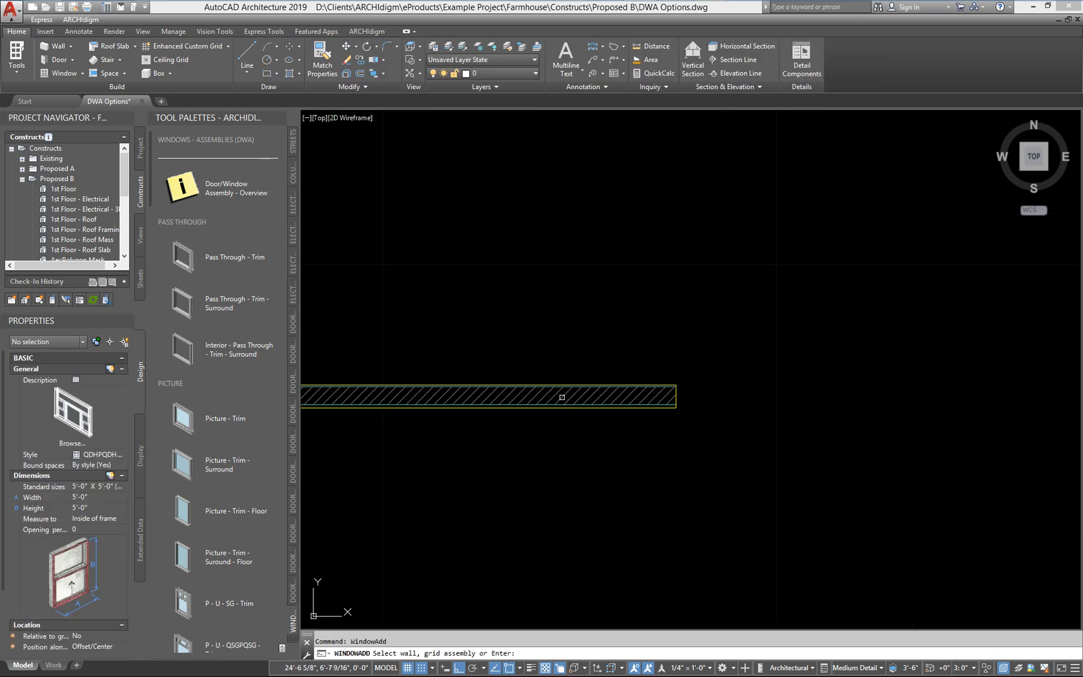
pyautogui.click(563, 397)
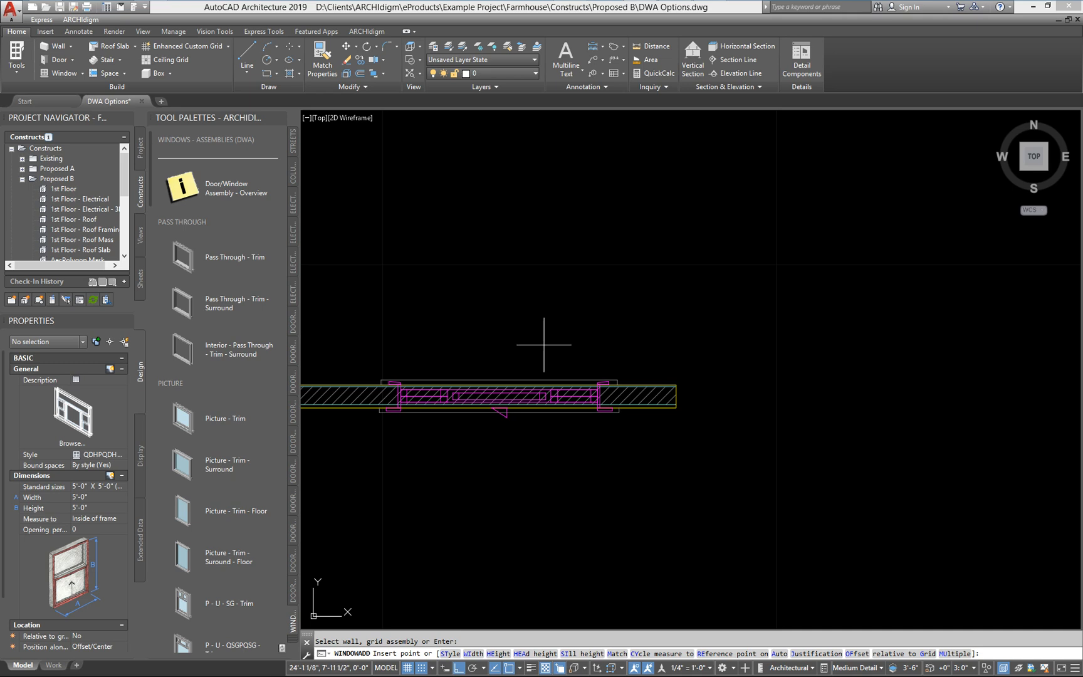
pyautogui.click(543, 344)
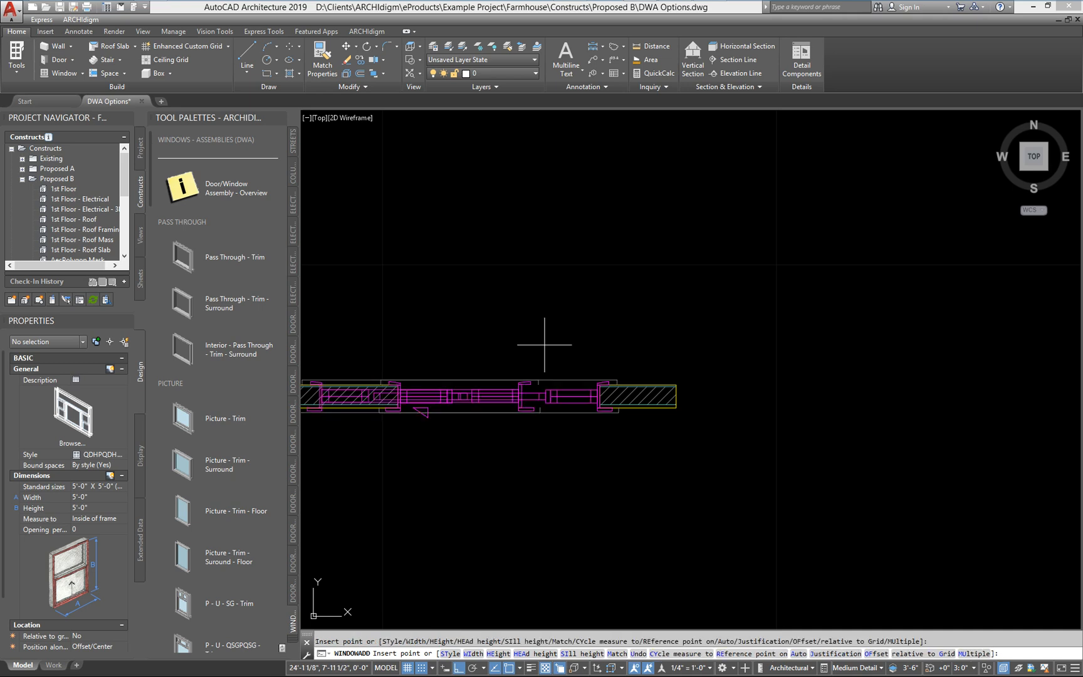
pyautogui.moveTo(526, 365); pyautogui.dragTo(787, 340, button='middle')
pyautogui.scroll(-1, 788, 341)
pyautogui.press('Escape')
pyautogui.click(770, 350)
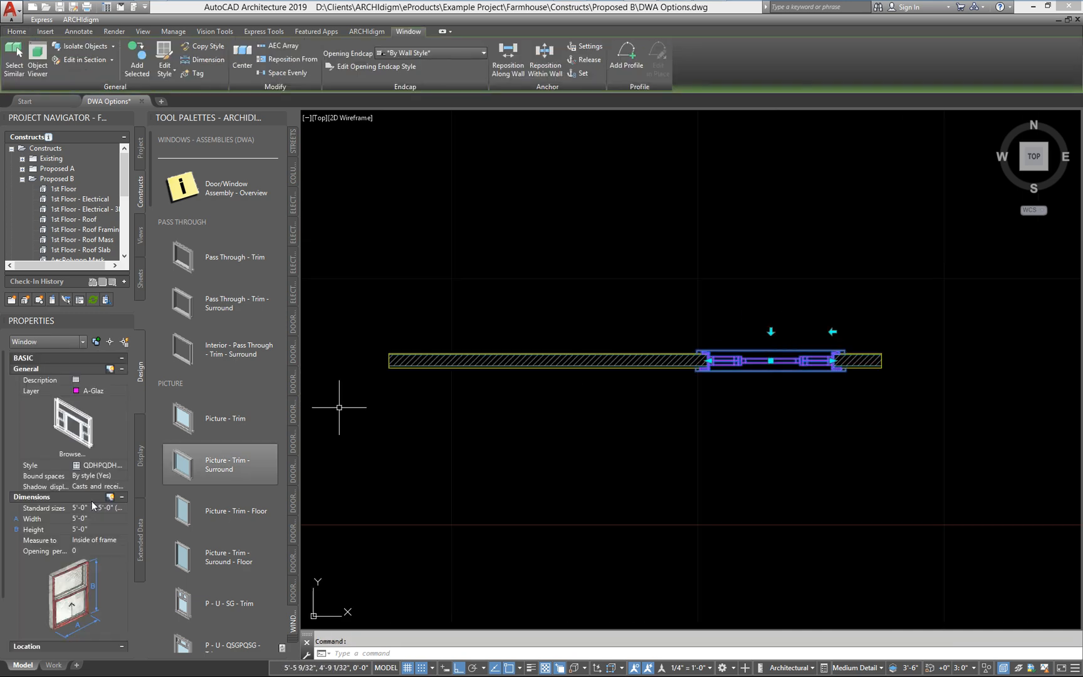
pyautogui.press('Escape')
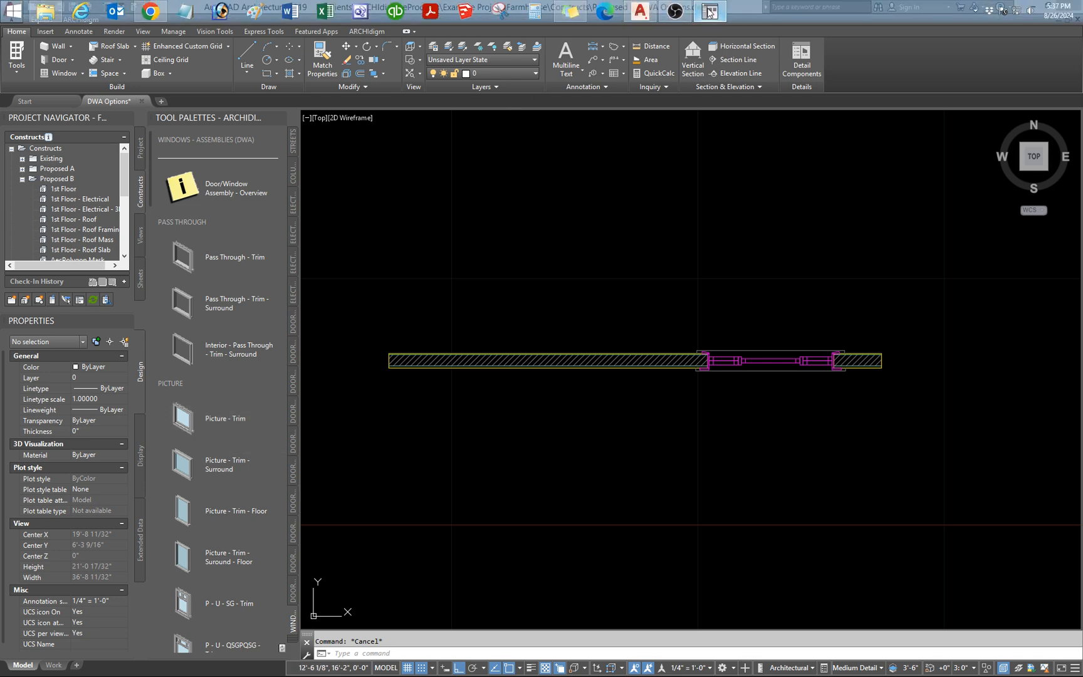
# - Return to the Content Browser and browse to page 5 of the Windows - Assemblies (DWA) styles in the Window Styles catalog
pyautogui.click(710, 12)
pyautogui.click(298, 199)
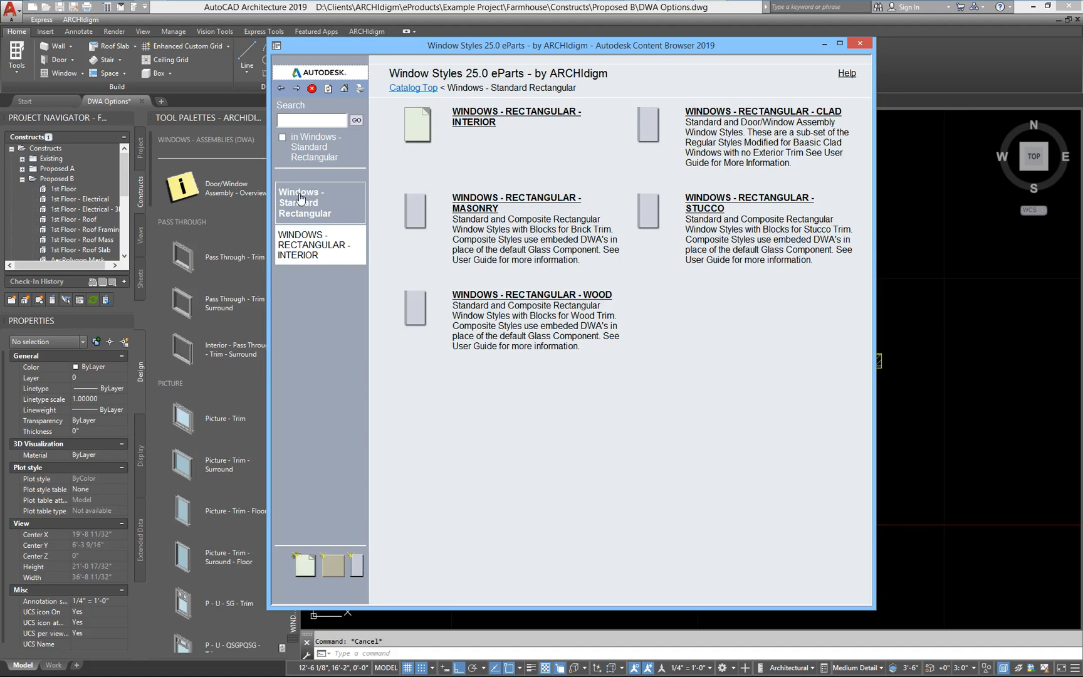
pyautogui.click(298, 194)
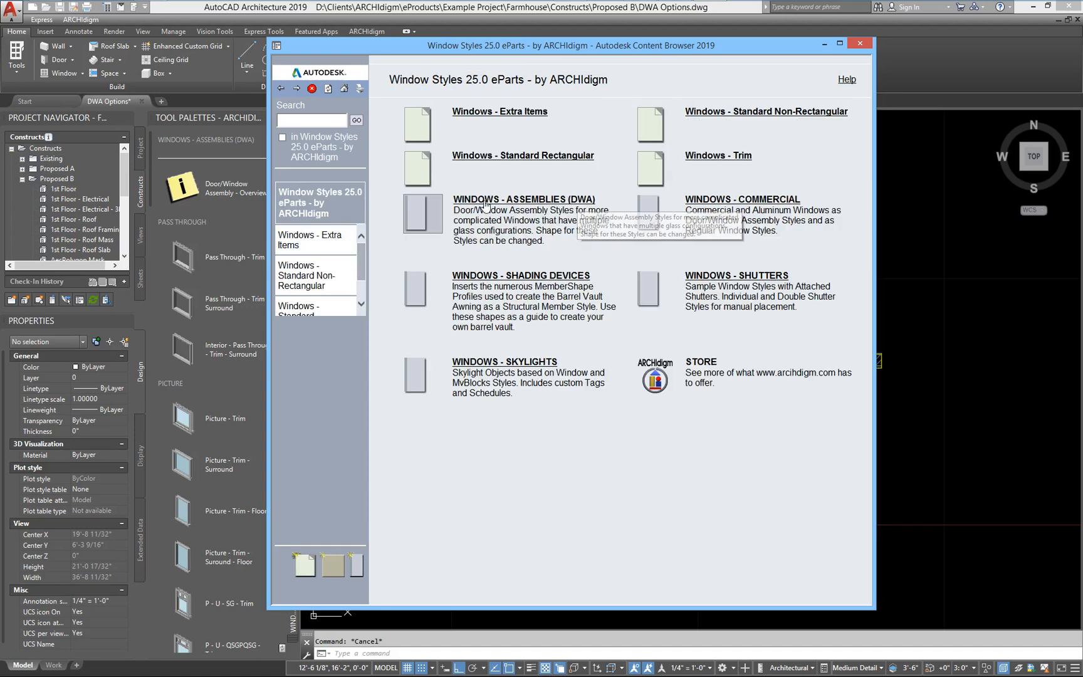
pyautogui.click(344, 90)
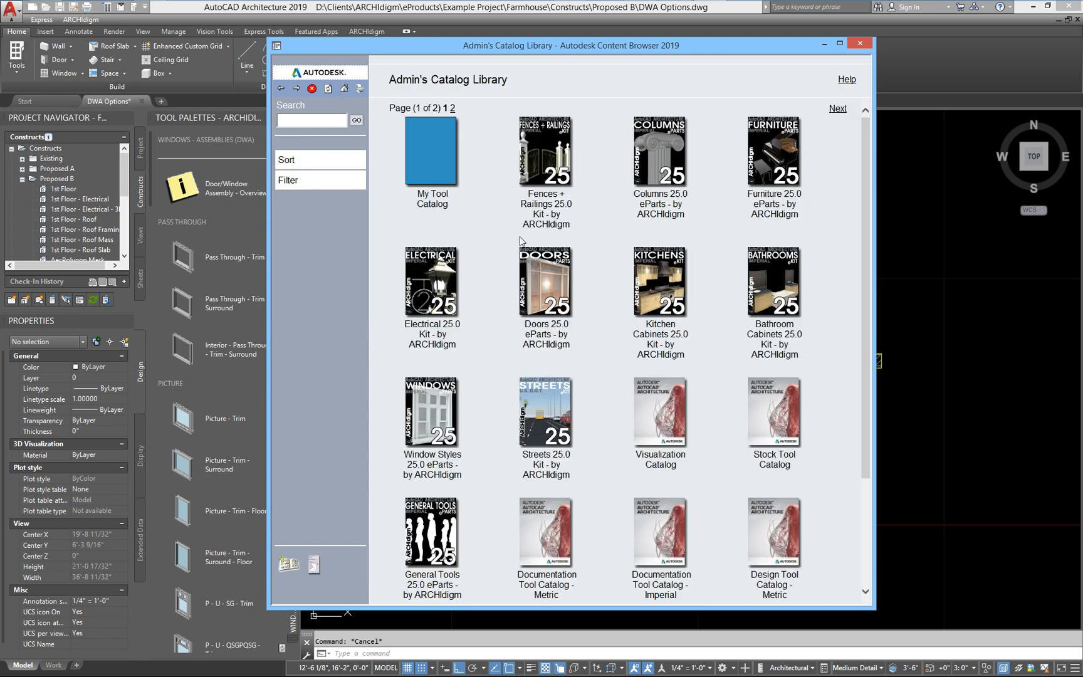
pyautogui.click(432, 399)
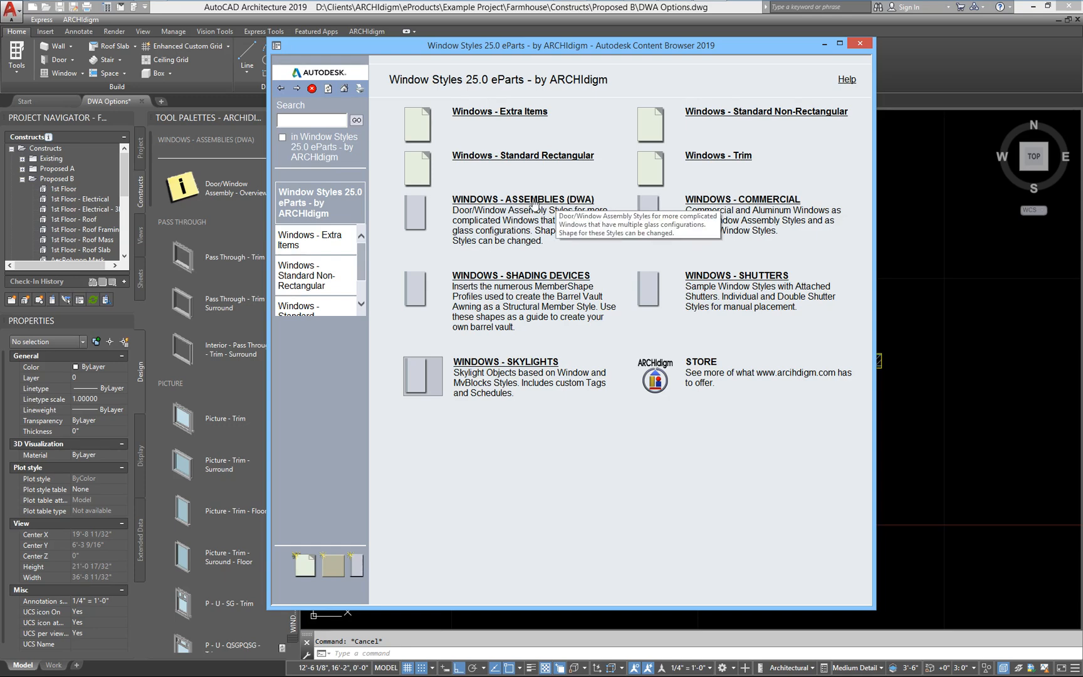
pyautogui.click(577, 199)
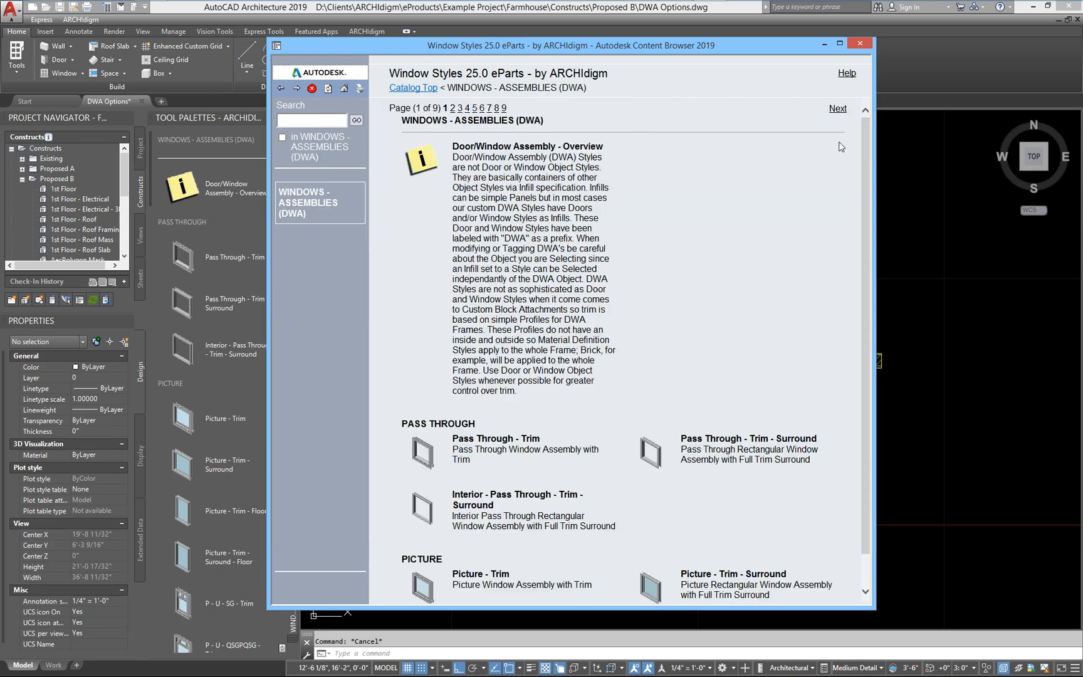
pyautogui.click(837, 109)
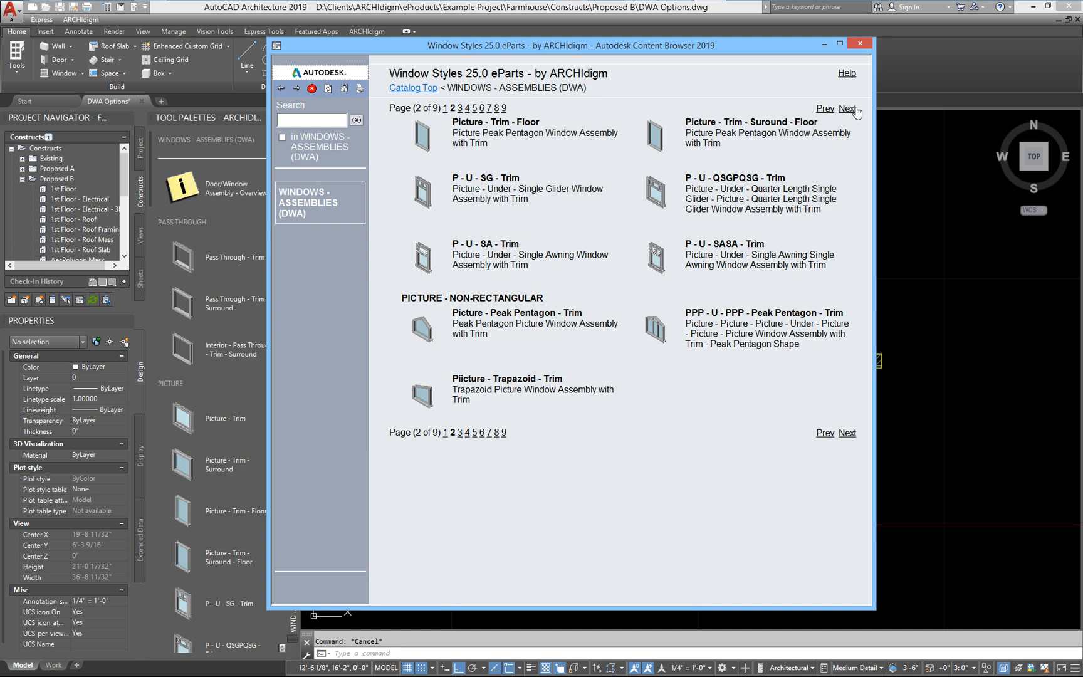
pyautogui.click(848, 109)
pyautogui.click(849, 110)
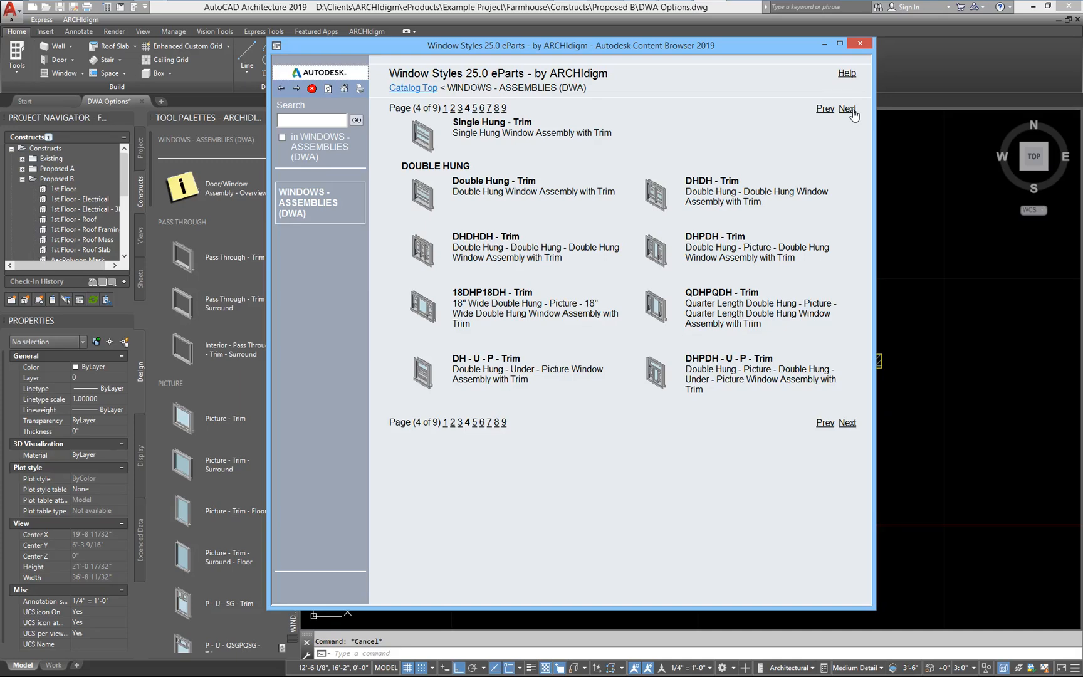
pyautogui.click(849, 110)
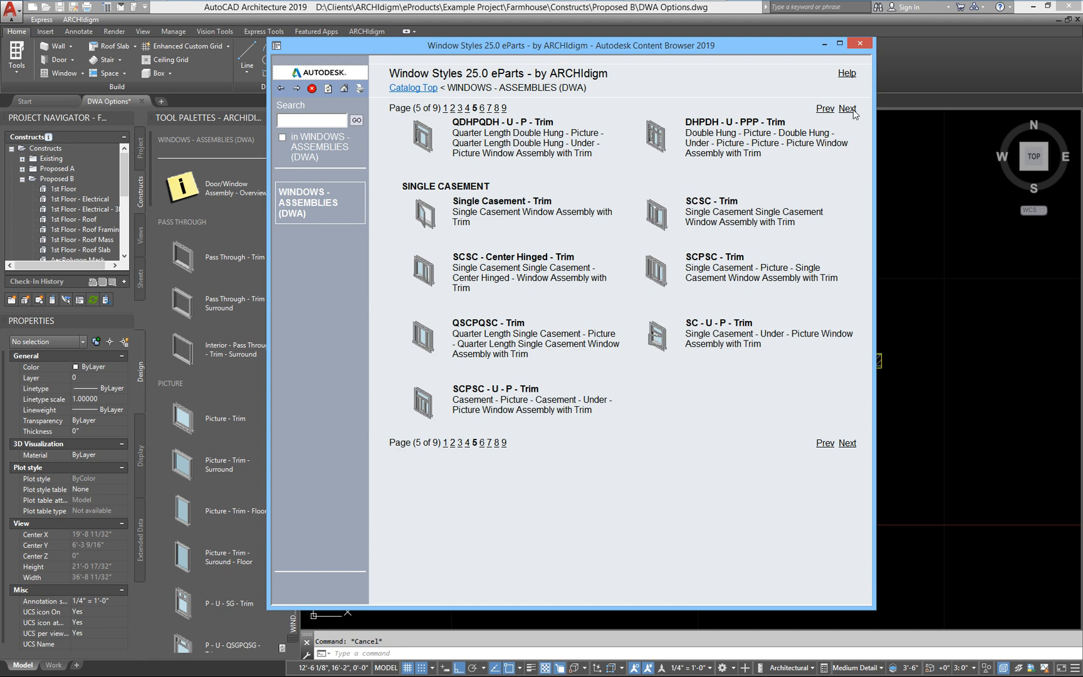
# - Insert a QDHPQDH - U - P - Trim door/window assembly, 5'-0" wide, into the wall to the left of the existing window
pyautogui.rightClick(426, 139)
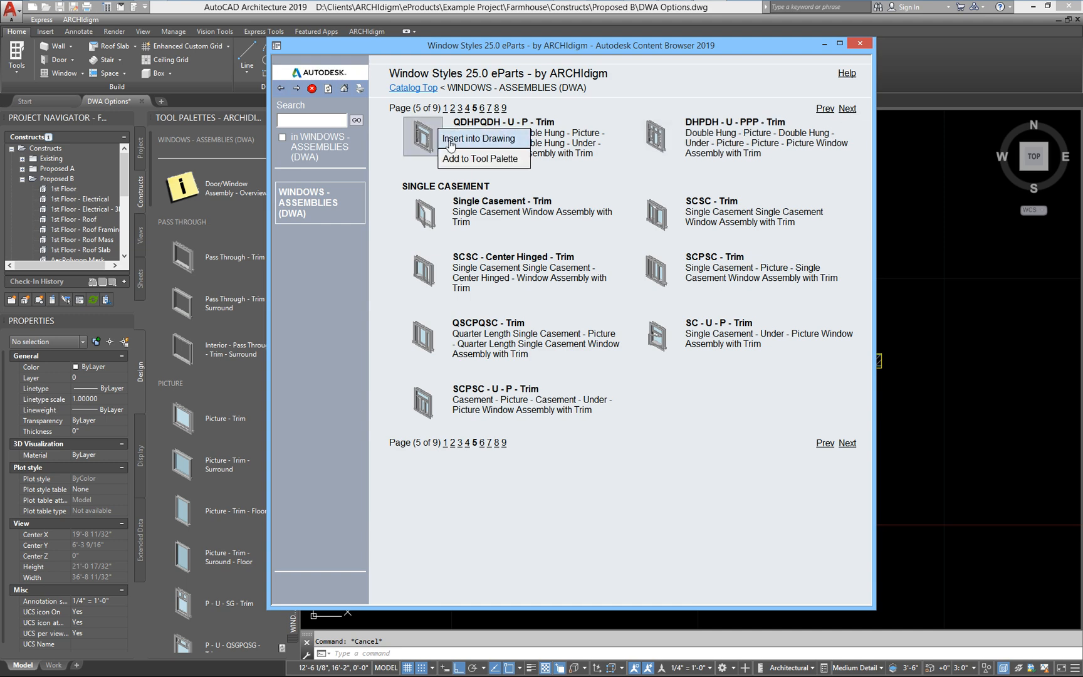
pyautogui.click(450, 143)
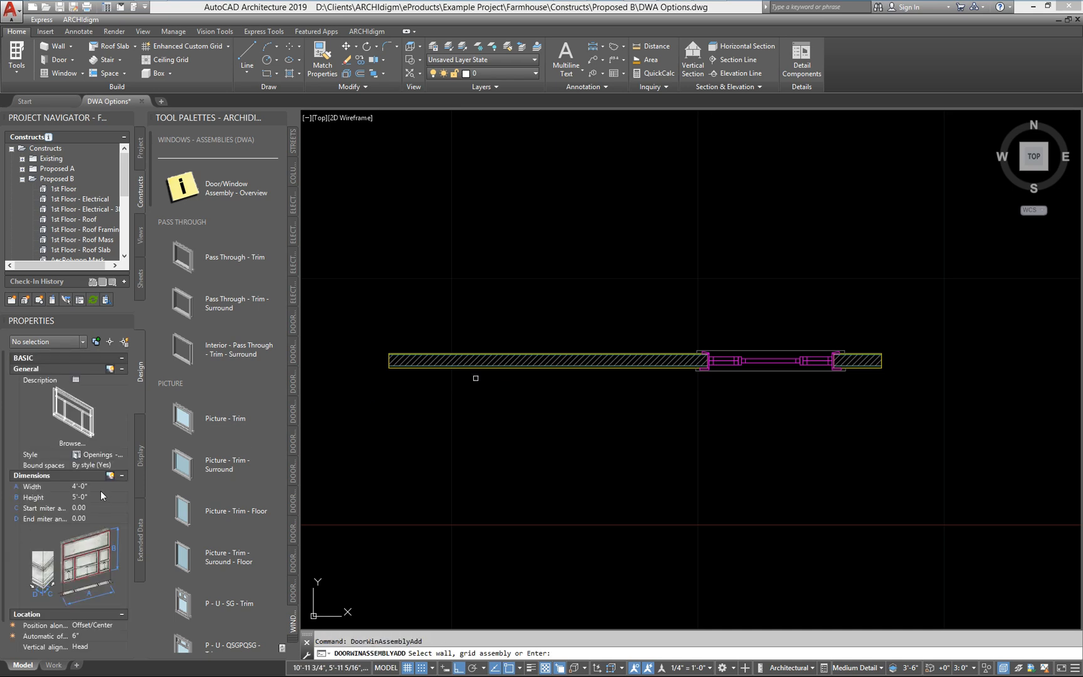
pyautogui.click(99, 486)
pyautogui.write('5')
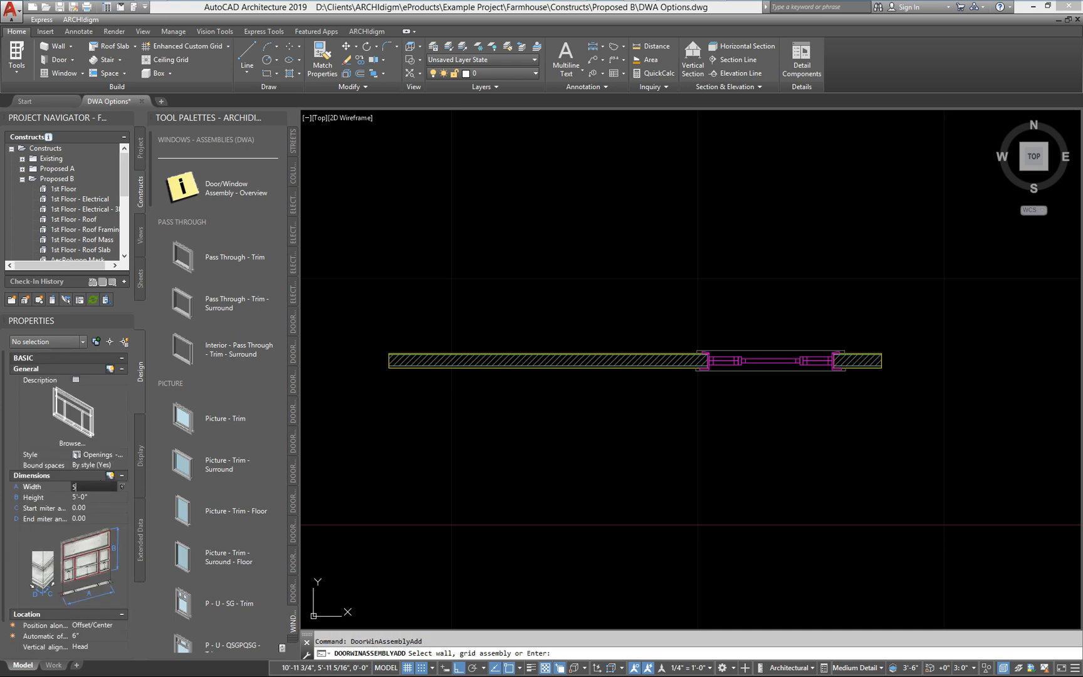
pyautogui.press('Tab')
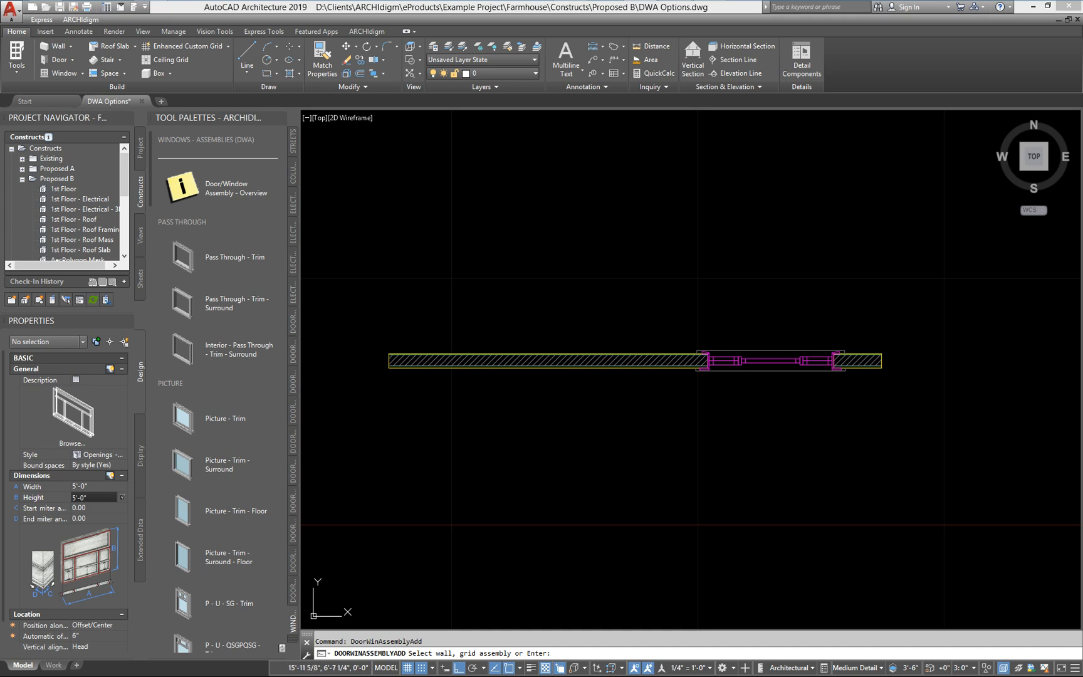
pyautogui.click(600, 361)
pyautogui.click(572, 327)
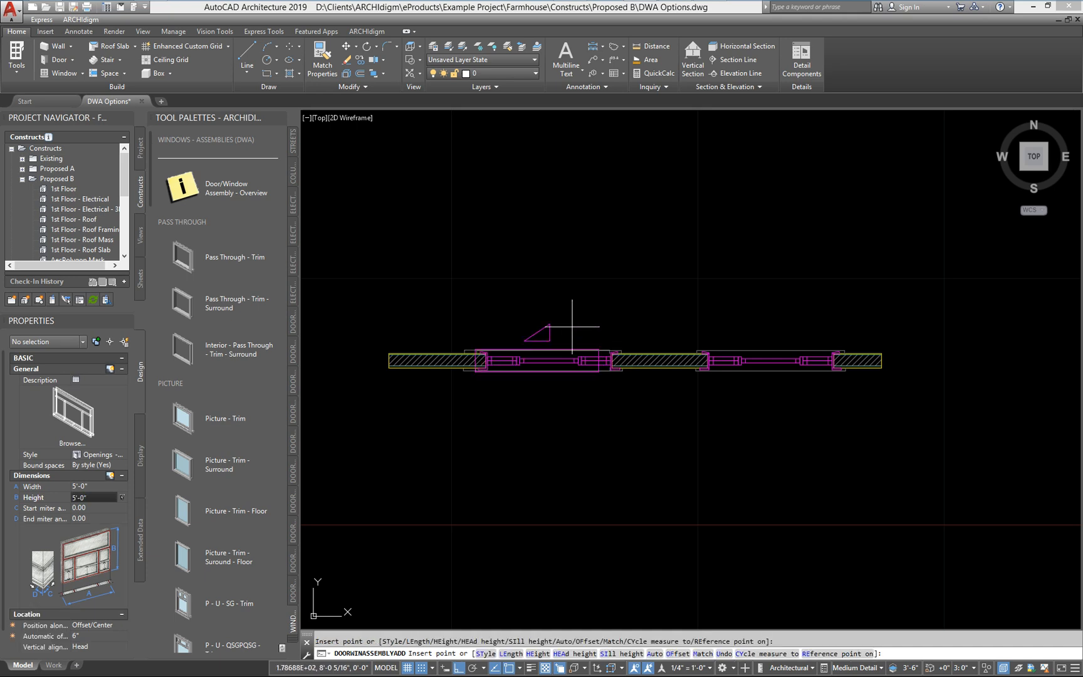
pyautogui.press('Escape')
# - Compare the plan display of the frames and trim on the door/window assembly and the window
pyautogui.scroll(2, 567, 323)
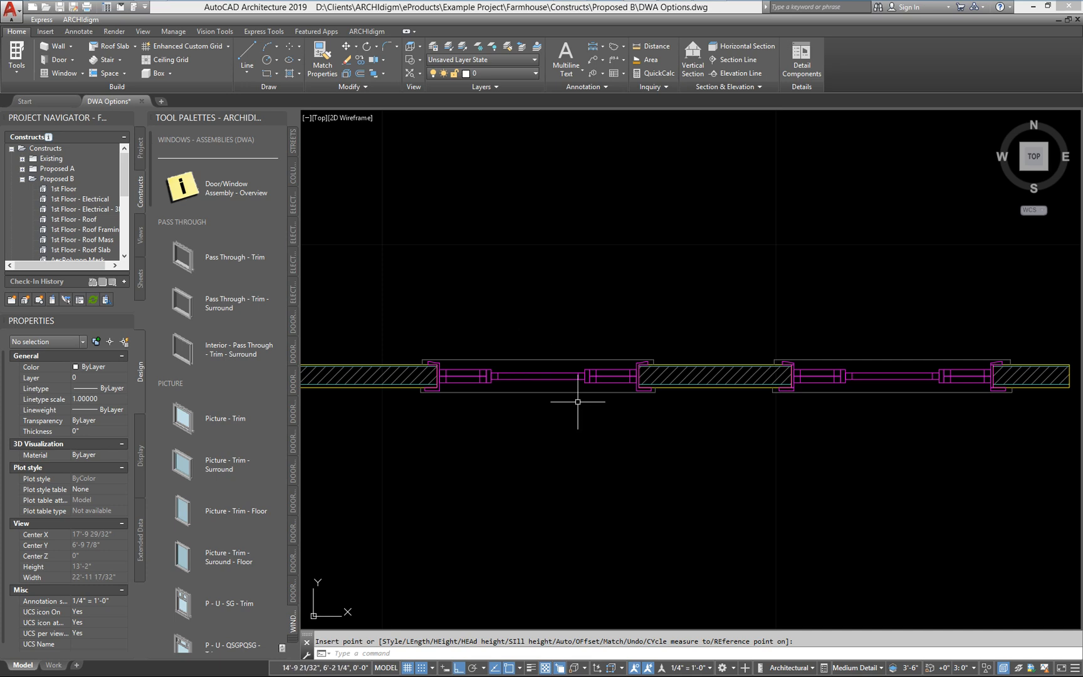
pyautogui.scroll(2, 720, 419)
pyautogui.moveTo(700, 430)
pyautogui.mouseDown(button='middle')
pyautogui.moveTo(634, 459)
pyautogui.moveTo(550, 519)
pyautogui.moveTo(648, 474)
pyautogui.mouseUp(button='middle')
pyautogui.scroll(-2, 563, 507)
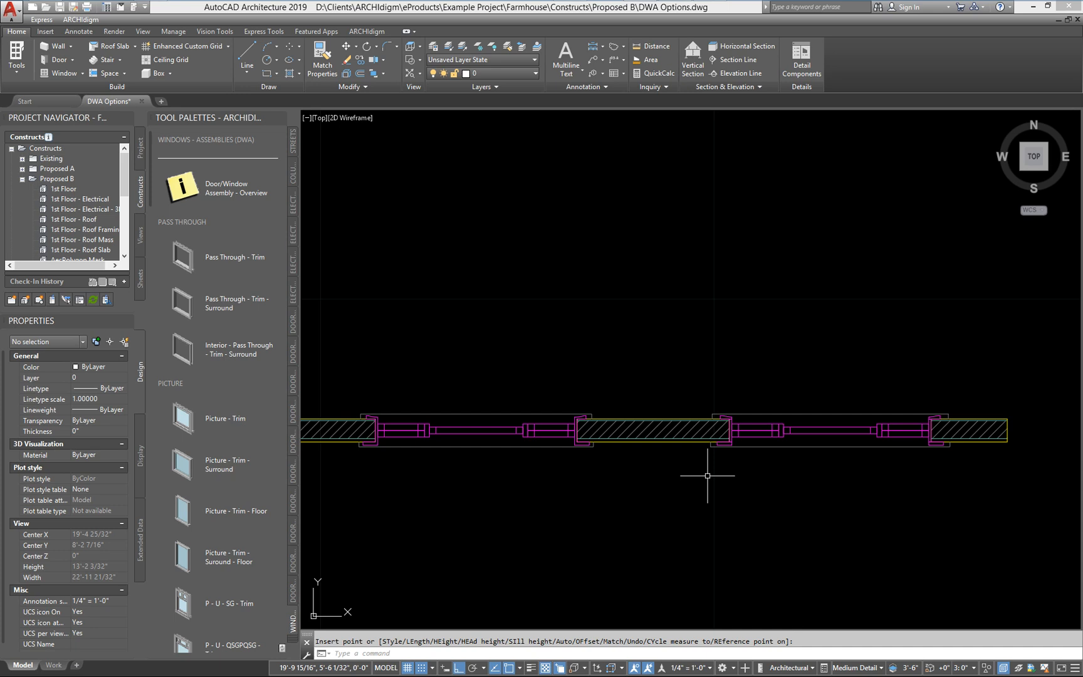
pyautogui.scroll(-3, 604, 522)
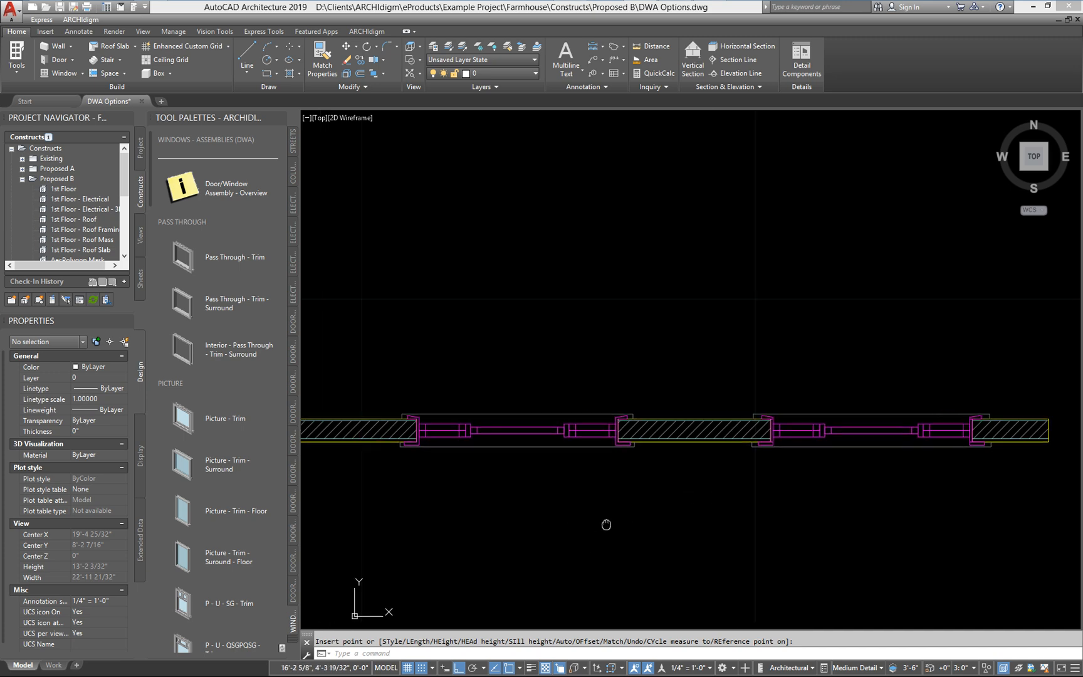
pyautogui.moveTo(592, 513); pyautogui.dragTo(612, 503, button='middle')
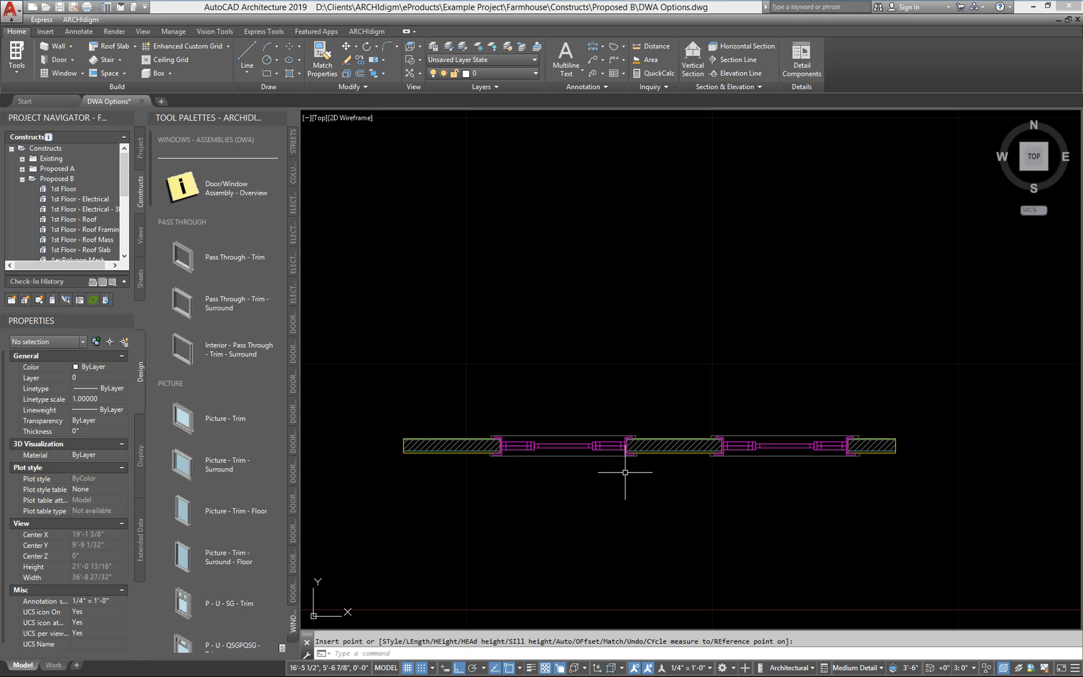
# - Set the wall's width to 3 1/2"
pyautogui.click(434, 441)
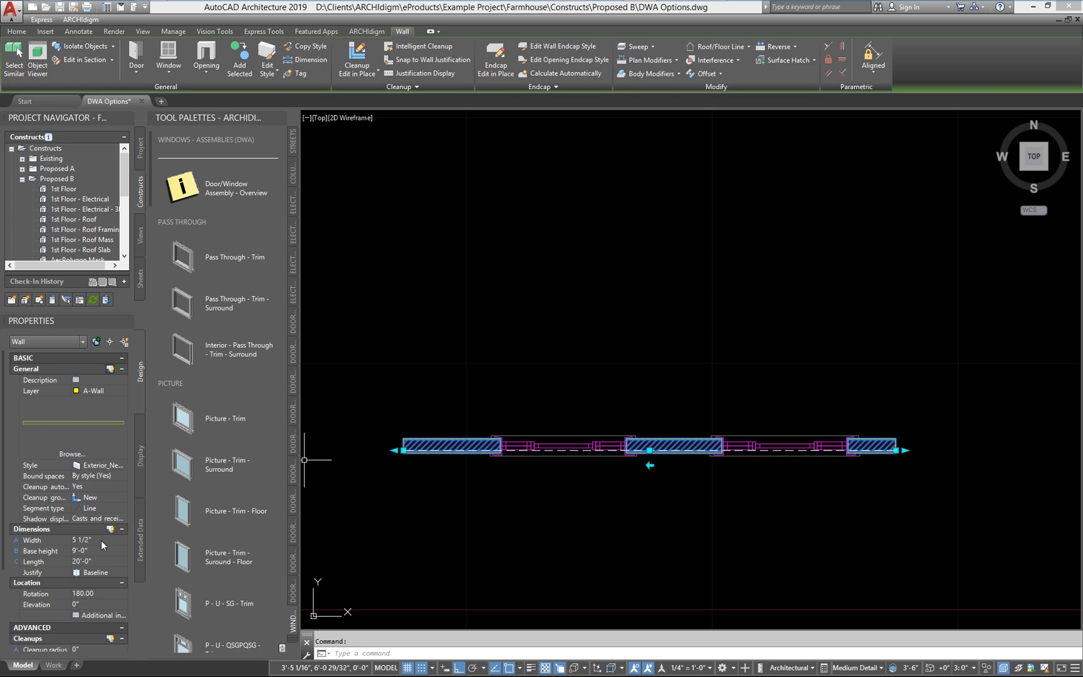
pyautogui.click(99, 539)
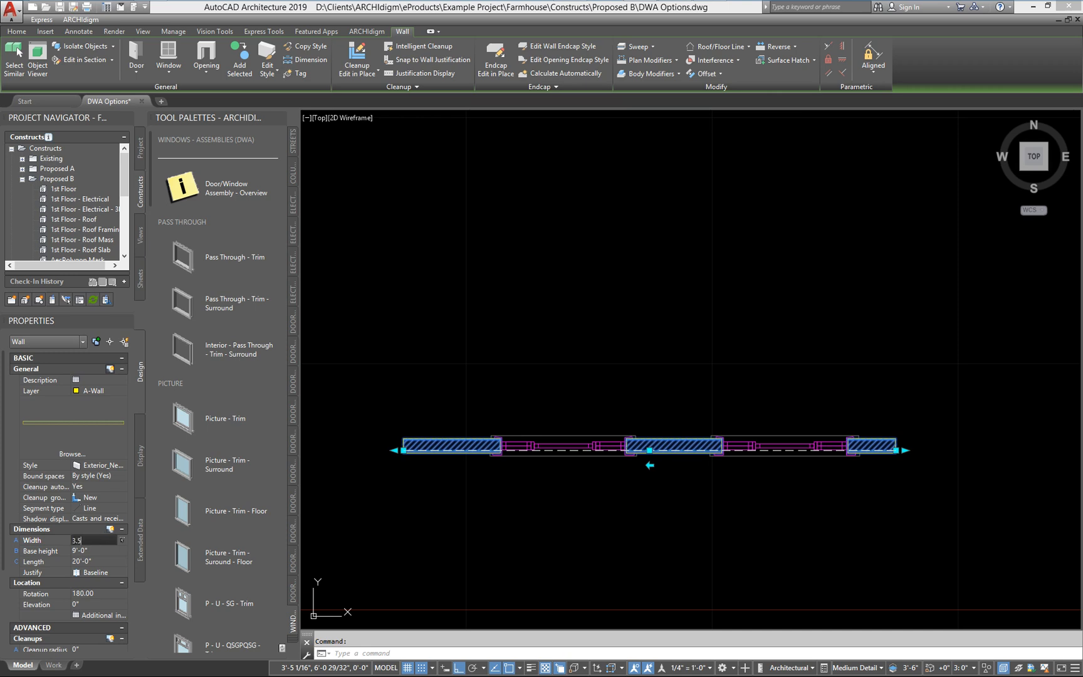
pyautogui.write('3.5')
pyautogui.press('Return')
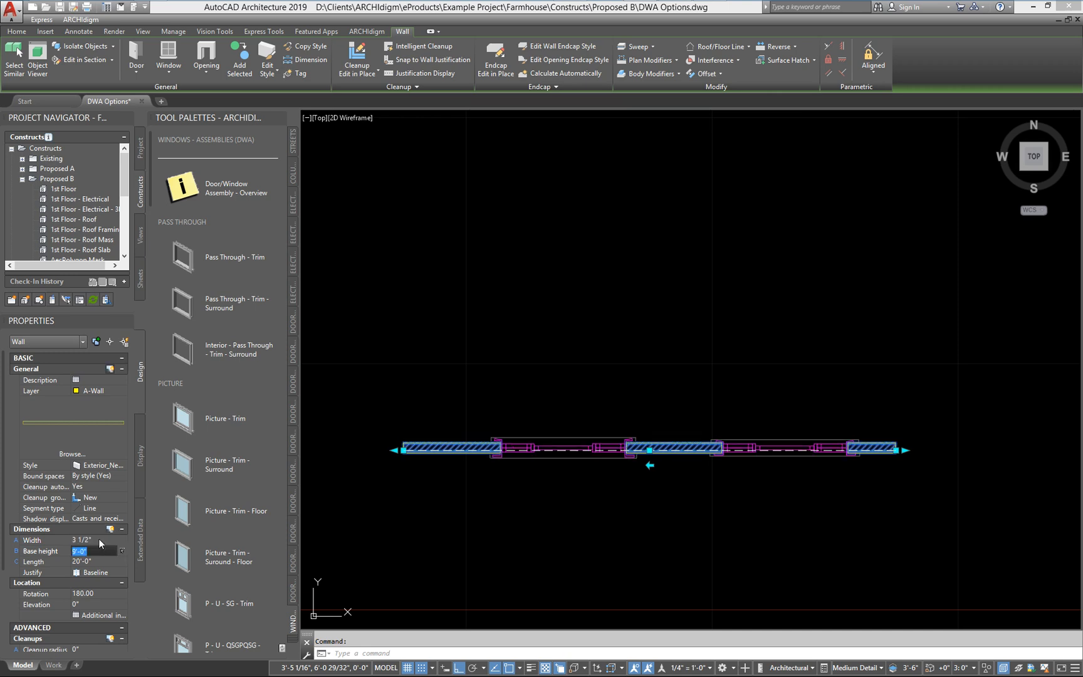
# - Examine in plan how the frames and trim of the window and the door/window assembly fit the resized wall
pyautogui.press('Escape')
pyautogui.scroll(3, 757, 443)
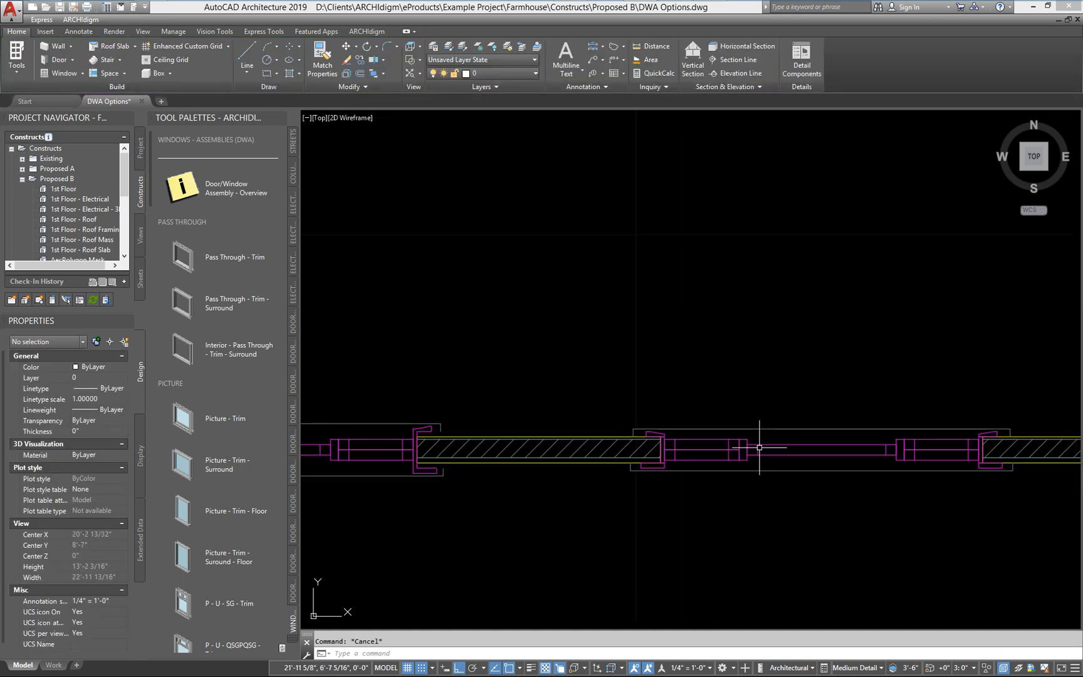
pyautogui.scroll(3, 632, 438)
pyautogui.moveTo(675, 409); pyautogui.dragTo(431, 367, button='middle')
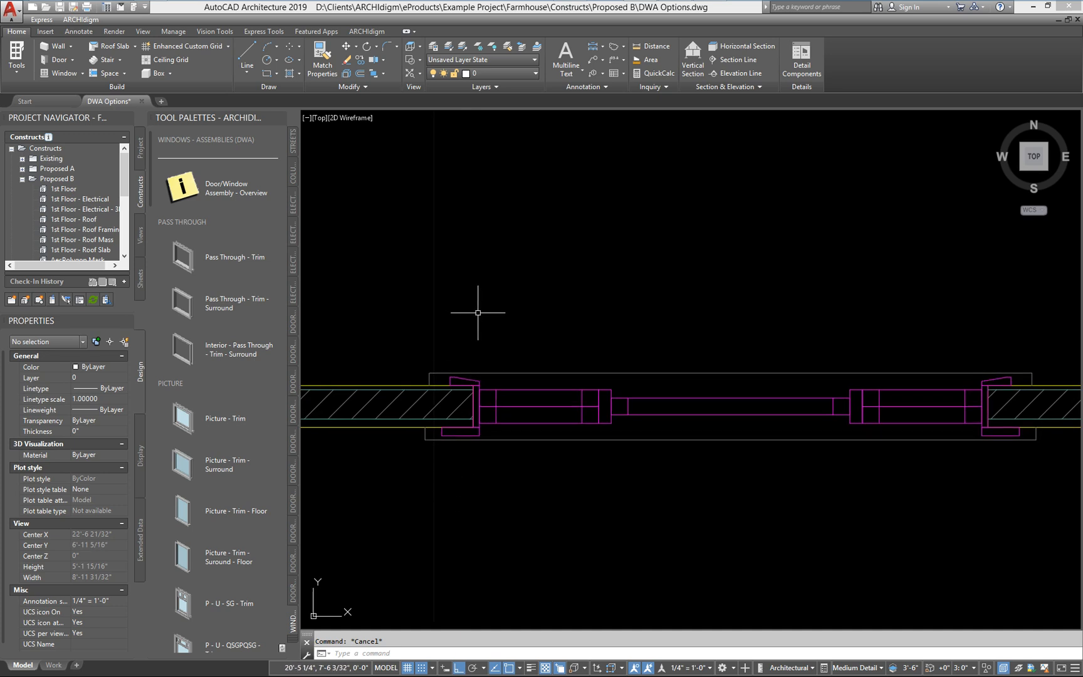
pyautogui.scroll(-2, 496, 307)
pyautogui.moveTo(379, 434); pyautogui.dragTo(722, 439, button='middle')
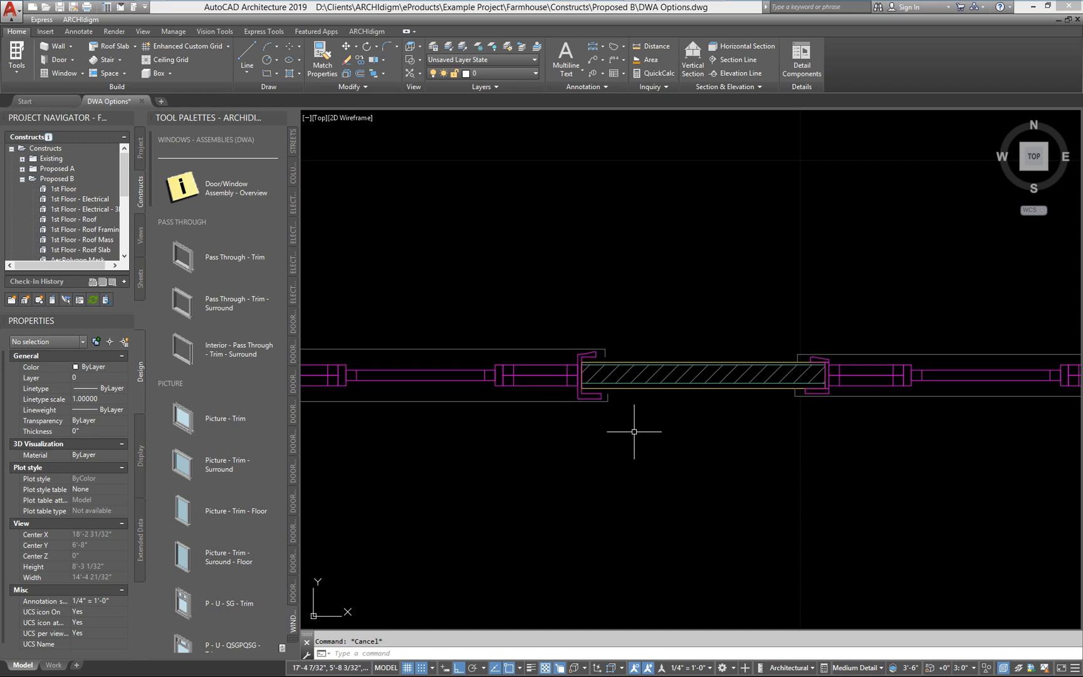
pyautogui.scroll(2, 633, 428)
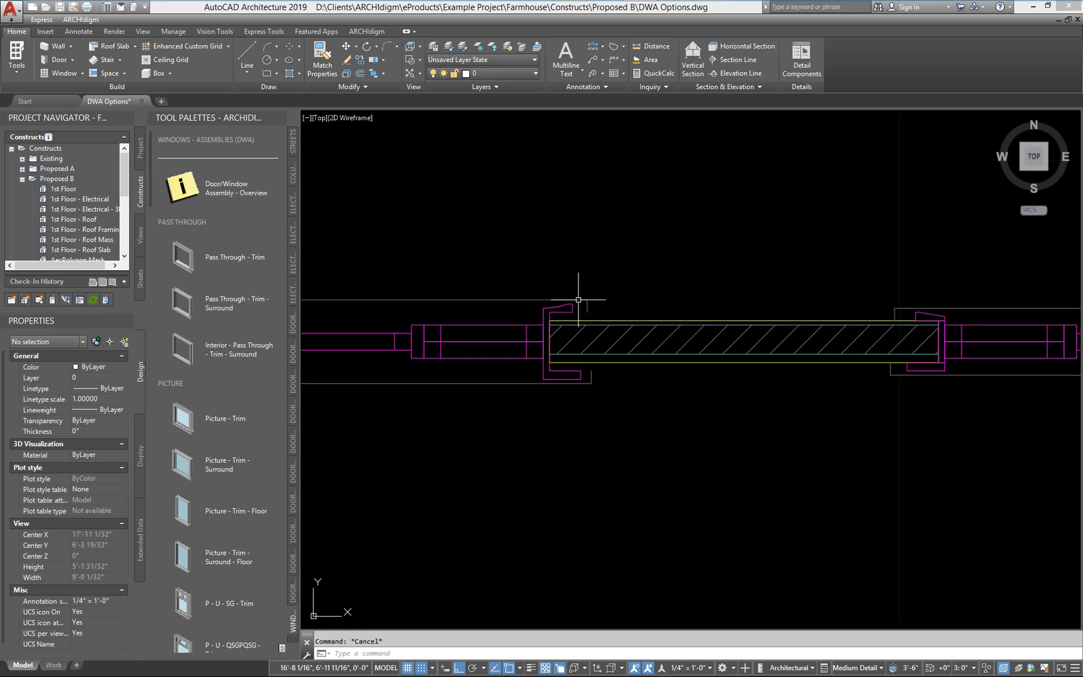
pyautogui.scroll(2, 567, 327)
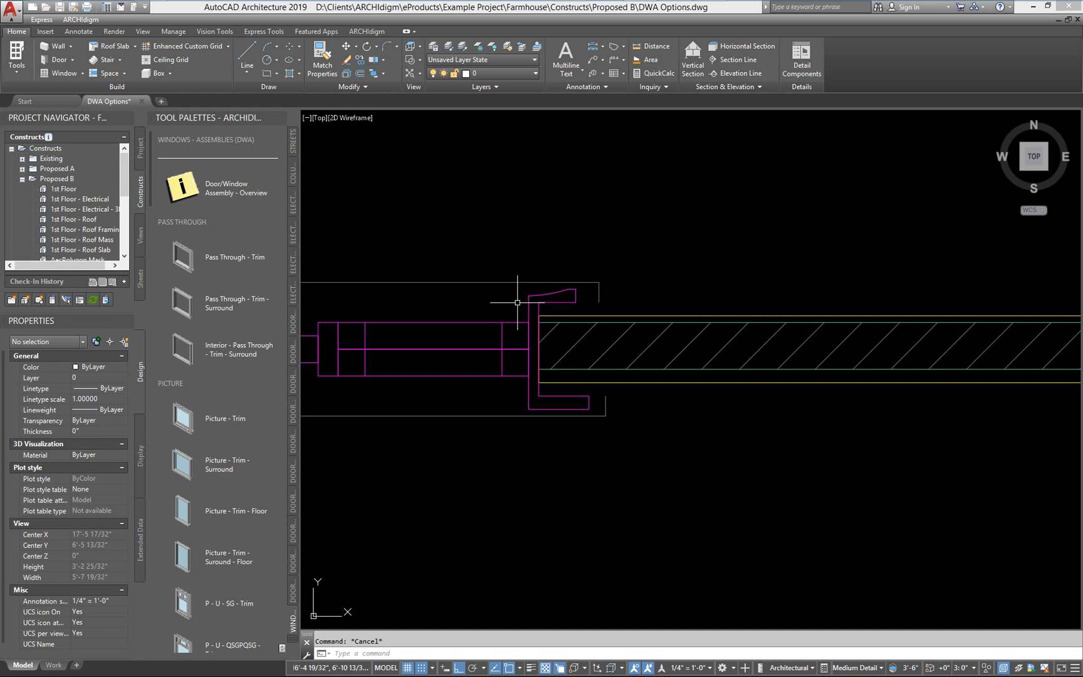
# - Review the Frame / Mullion editing options available for the door/window assembly without applying any
pyautogui.click(556, 301)
pyautogui.rightClick(556, 300)
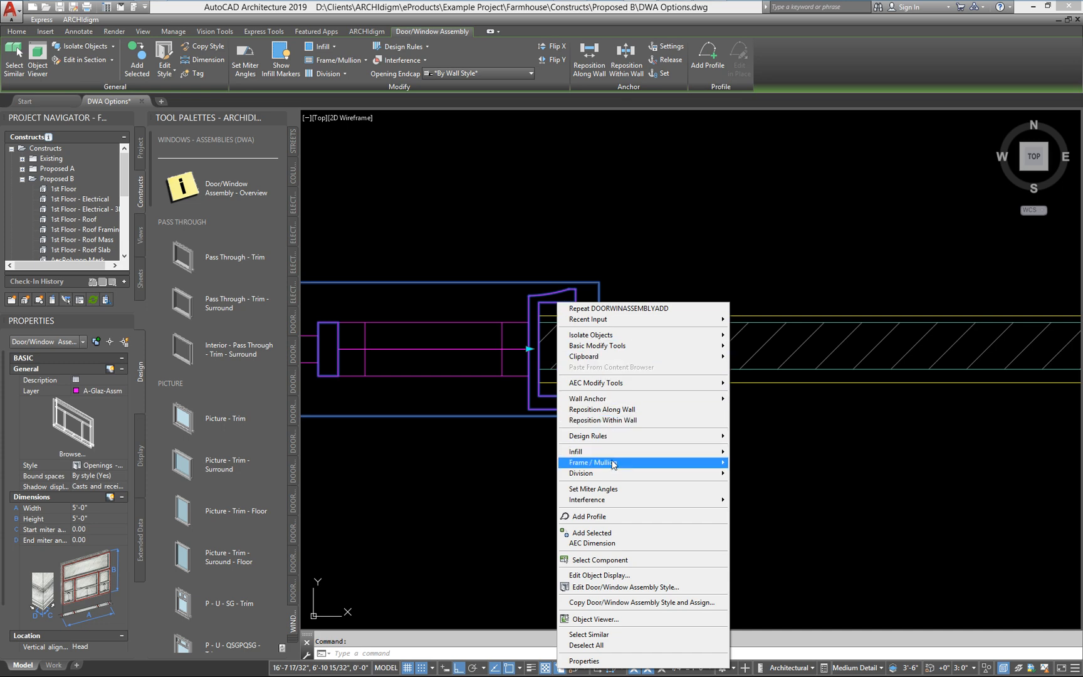
pyautogui.moveTo(613, 465)
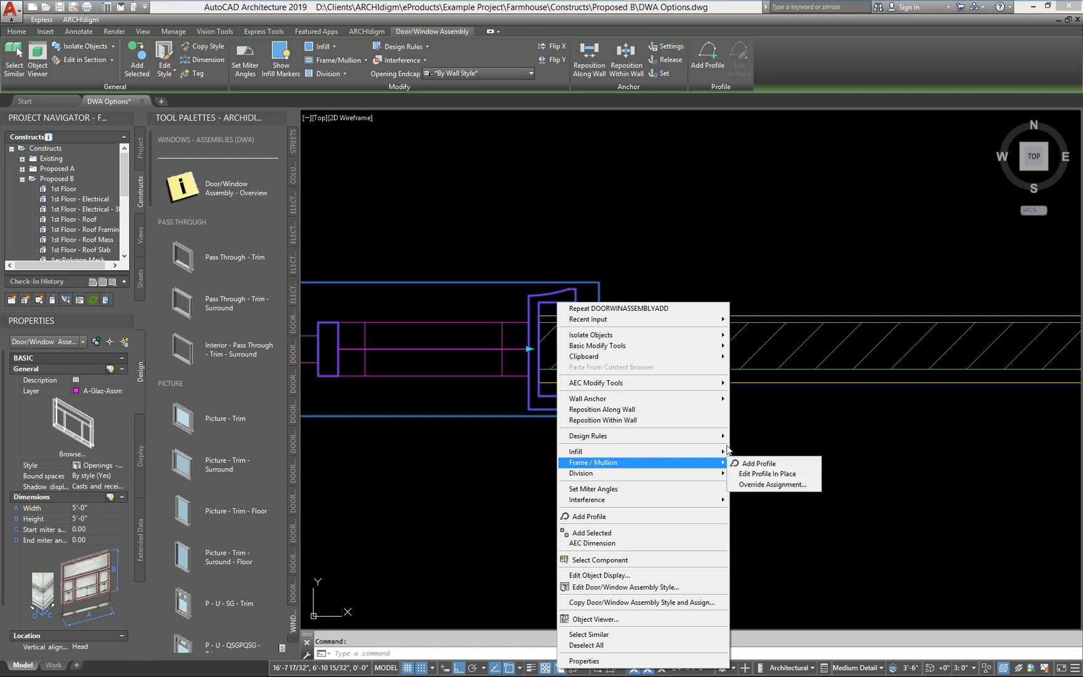
pyautogui.click(664, 195)
pyautogui.press('Escape')
# - Set the wall's width to 5.5"
pyautogui.scroll(-3, 665, 195)
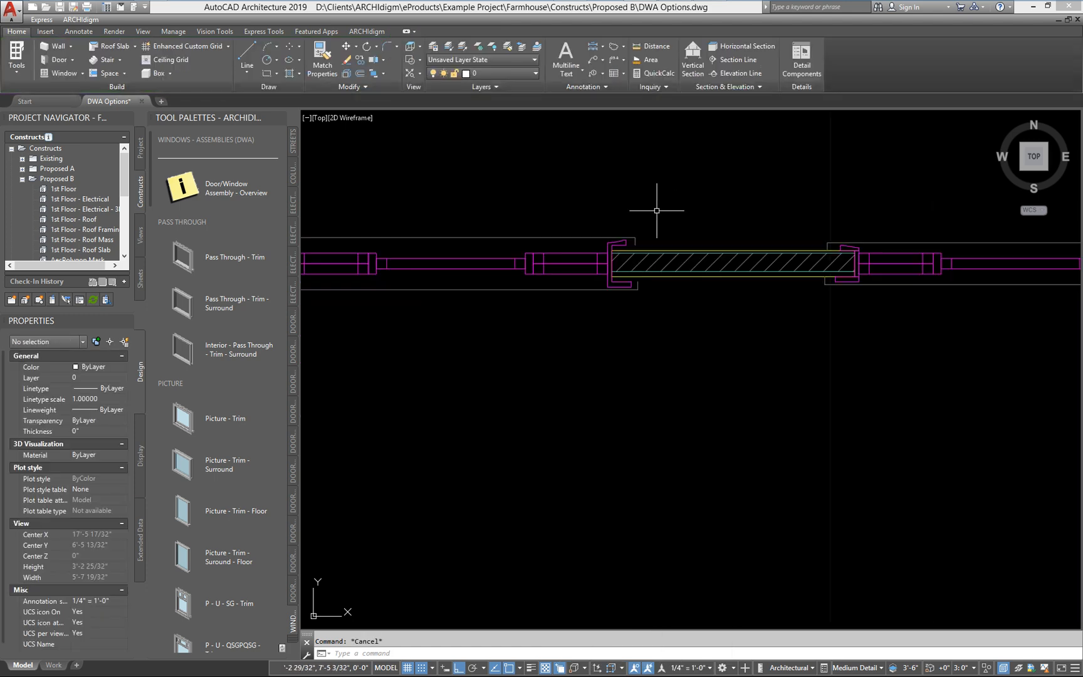
pyautogui.moveTo(645, 271); pyautogui.dragTo(652, 314, button='middle')
pyautogui.scroll(2, 652, 314)
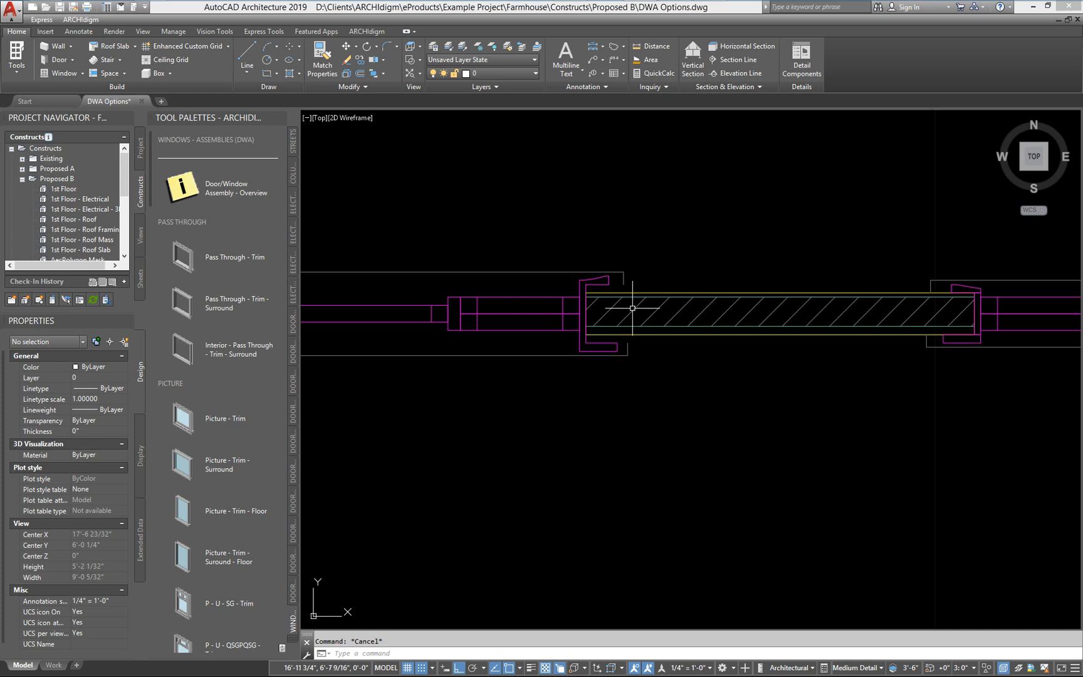
pyautogui.click(632, 308)
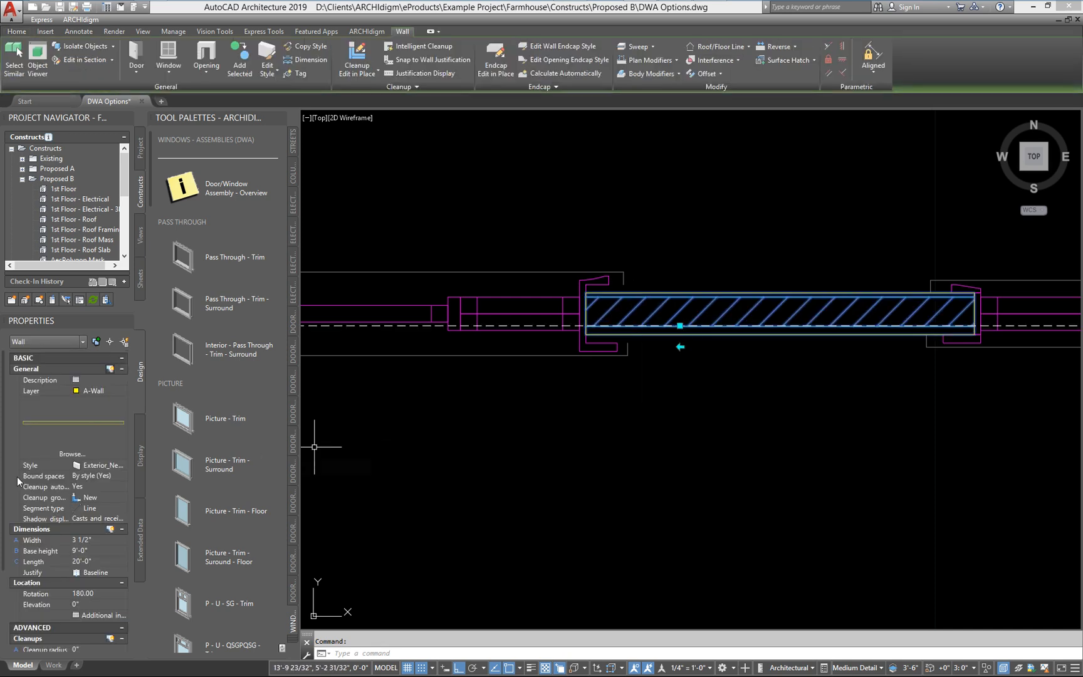
pyautogui.click(94, 541)
pyautogui.write('5.5')
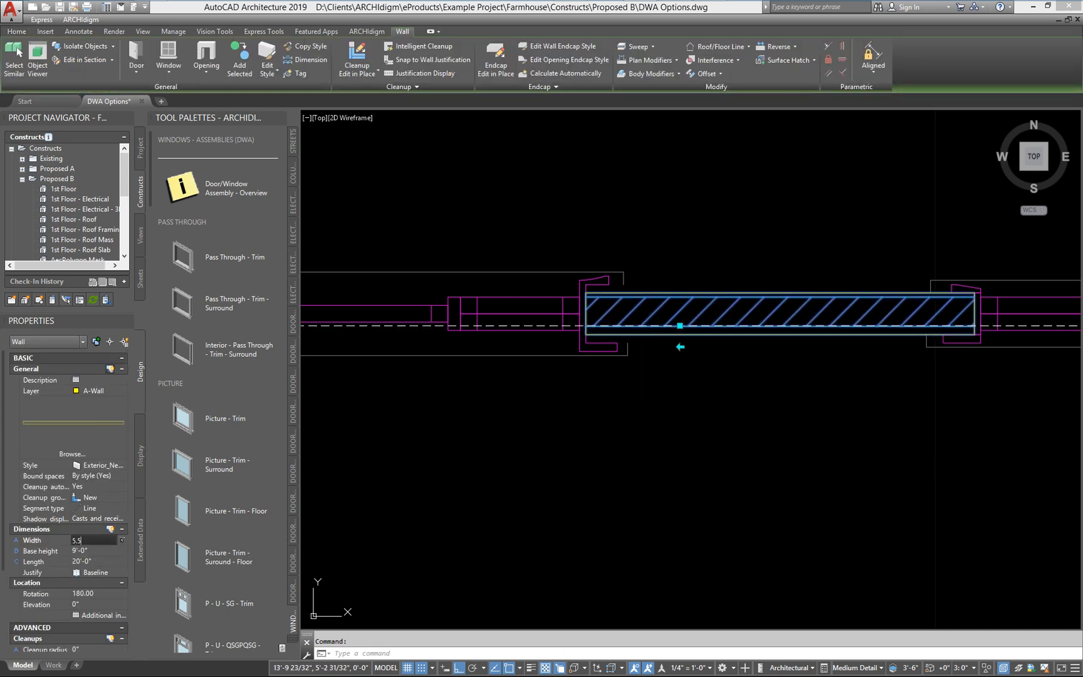
pyautogui.press('Return')
pyautogui.press('Escape')
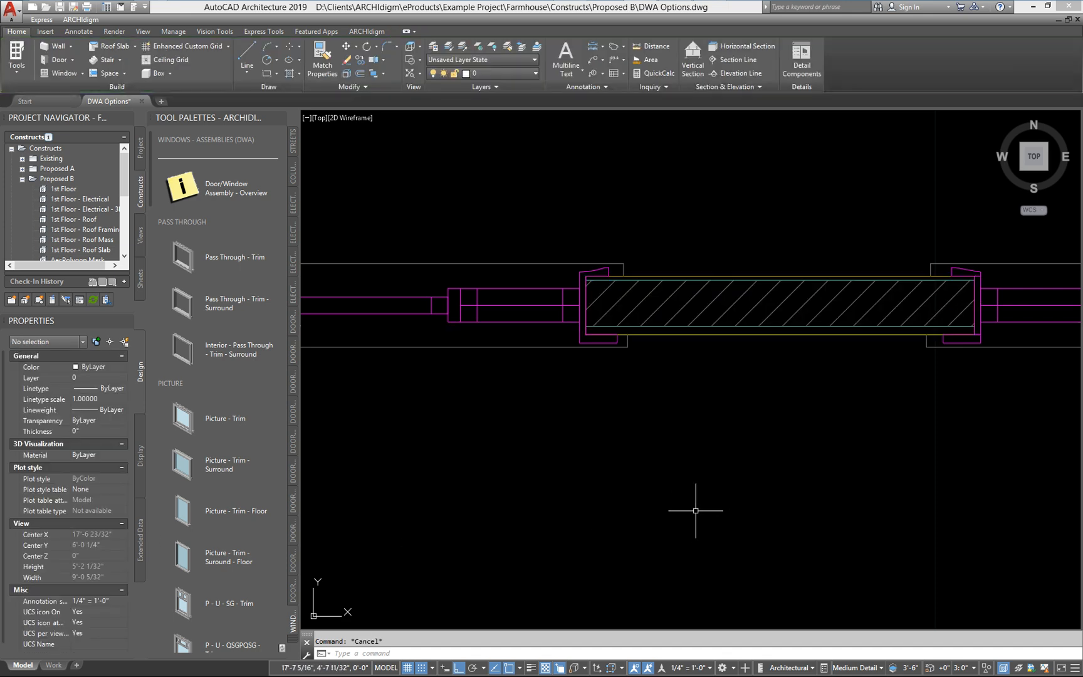
# - Show the whole wall in an angled 3D view of its left and front sides with the Conceptual visual style
pyautogui.scroll(-2, 677, 415)
pyautogui.moveTo(677, 415)
pyautogui.mouseDown(button='middle')
pyautogui.moveTo(720, 450)
pyautogui.moveTo(801, 451)
pyautogui.moveTo(660, 457)
pyautogui.mouseUp(button='middle')
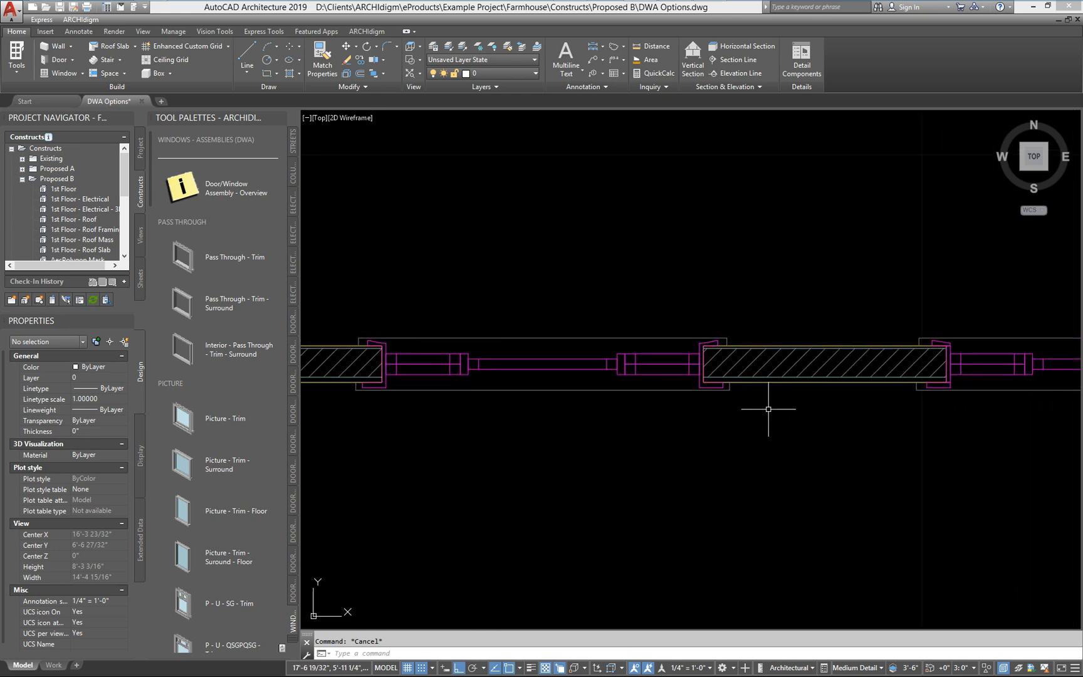
pyautogui.keyDown('shift'); pyautogui.moveTo(699, 438); pyautogui.dragTo(683, 288, button='middle'); pyautogui.keyUp('shift')
pyautogui.scroll(-2, 679, 304)
pyautogui.moveTo(687, 342); pyautogui.dragTo(588, 443, button='middle')
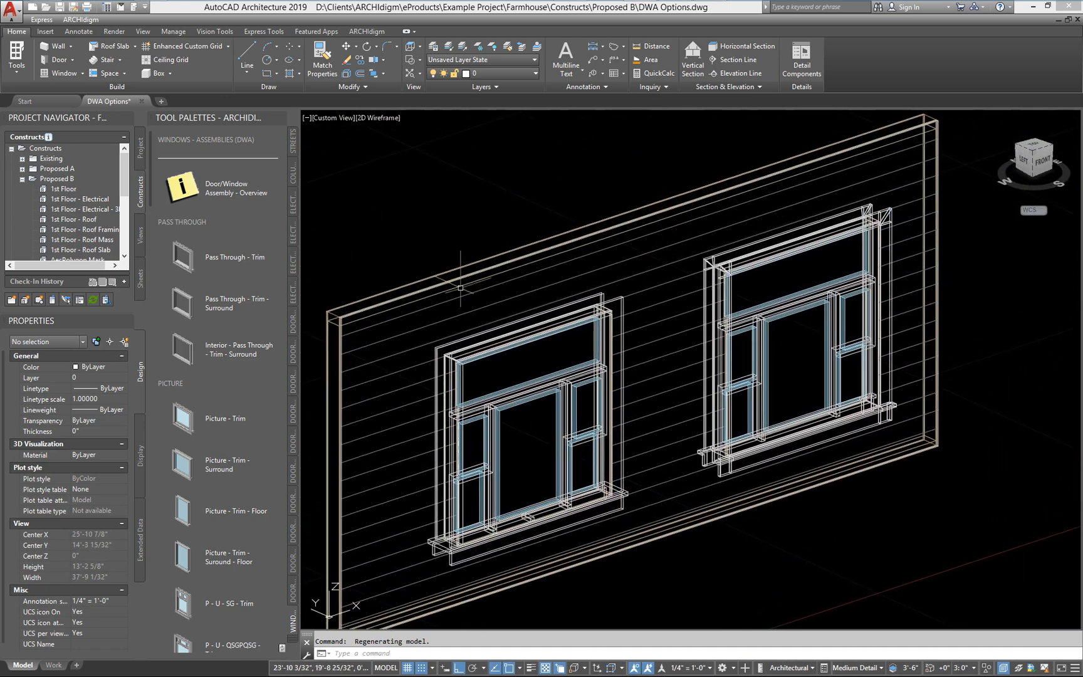
pyautogui.click(144, 33)
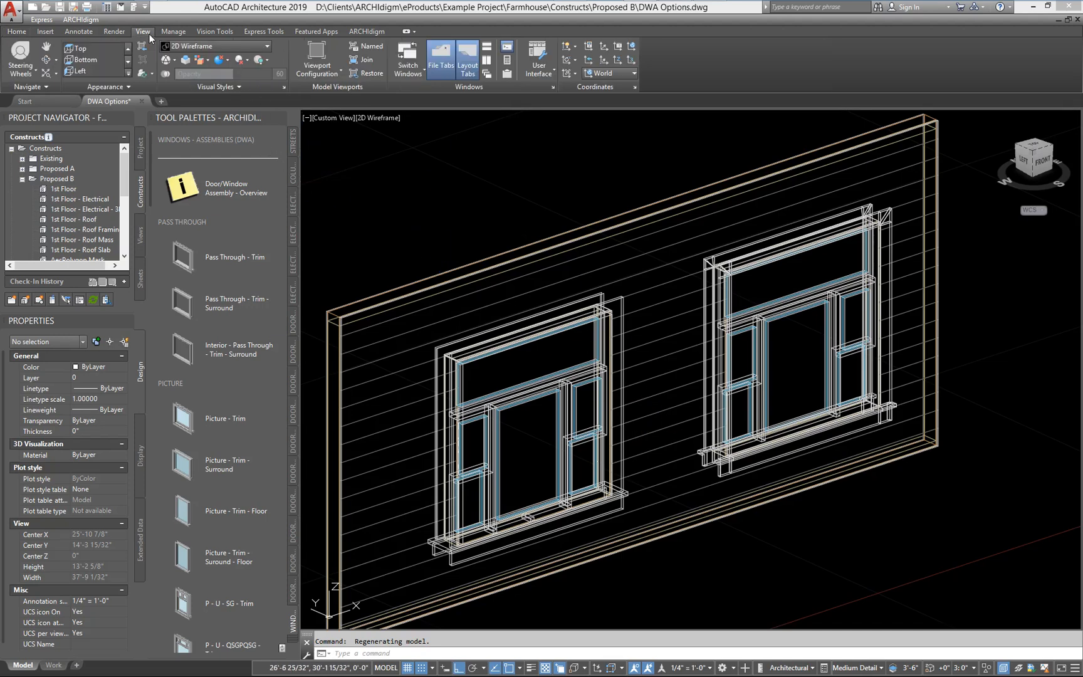
pyautogui.click(237, 46)
pyautogui.click(223, 68)
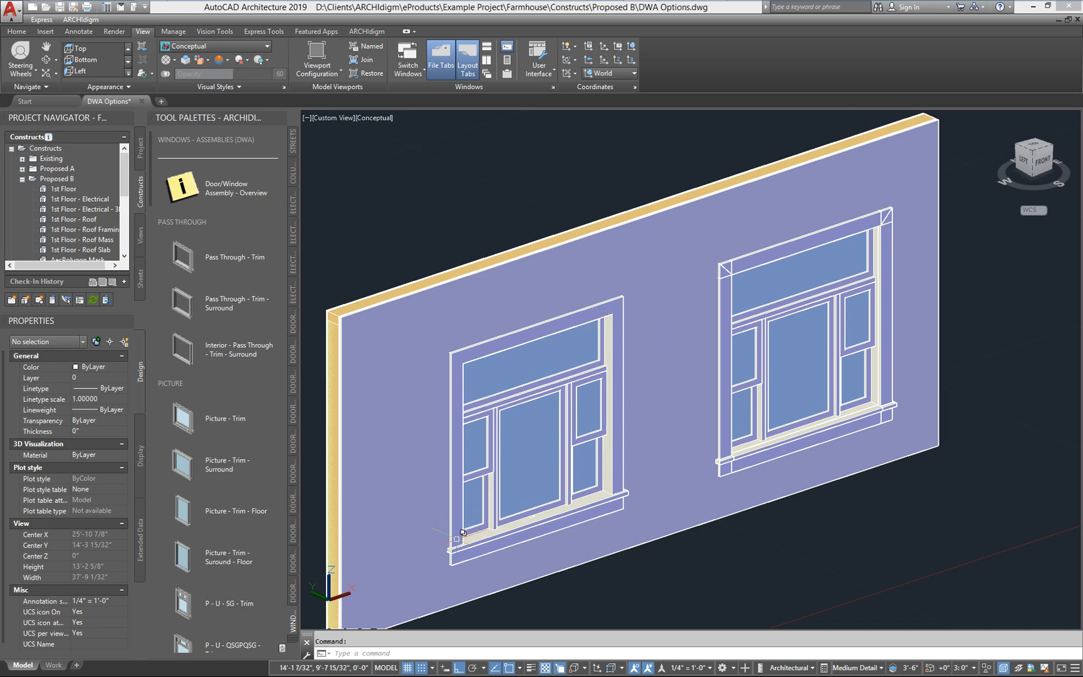
# - Compare the casing, sill ends and apron corners of the door/window assembly and the window in 3D
pyautogui.scroll(2, 462, 534)
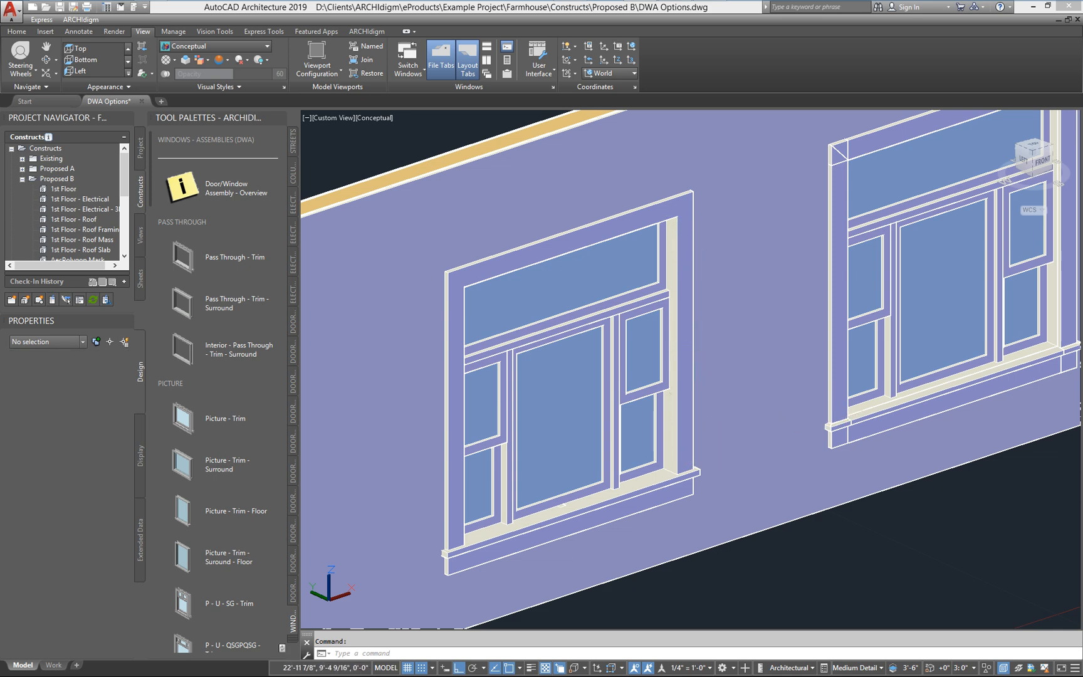
pyautogui.moveTo(842, 421); pyautogui.dragTo(641, 519, button='middle')
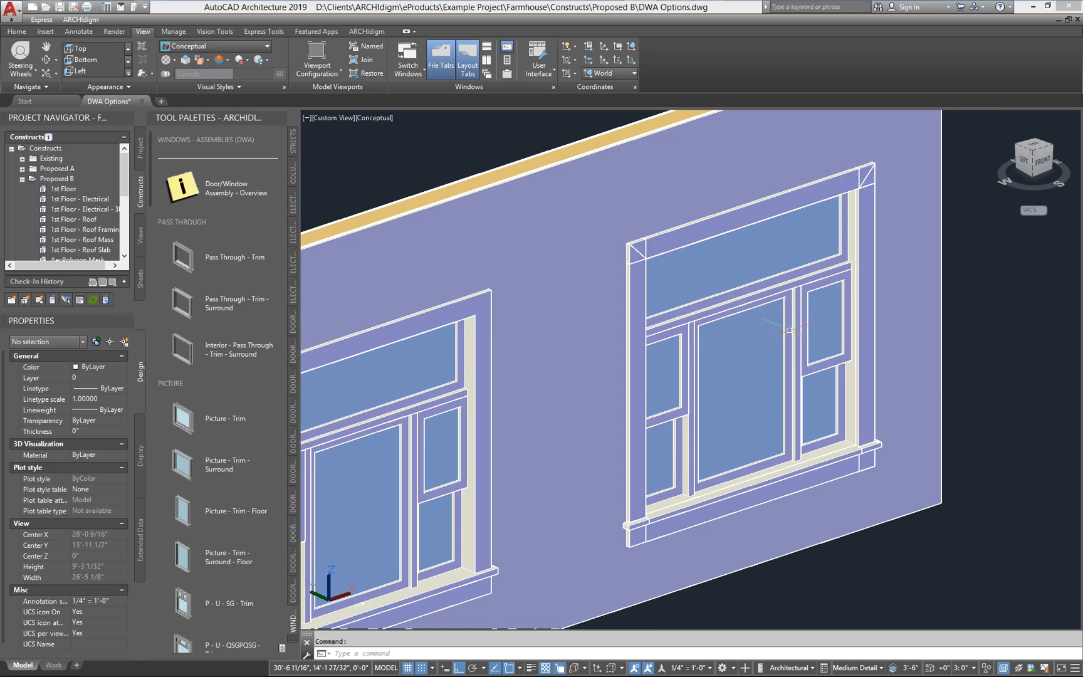
pyautogui.moveTo(789, 331)
pyautogui.moveTo(656, 433)
pyautogui.scroll(2, 632, 539)
pyautogui.scroll(4, 648, 546)
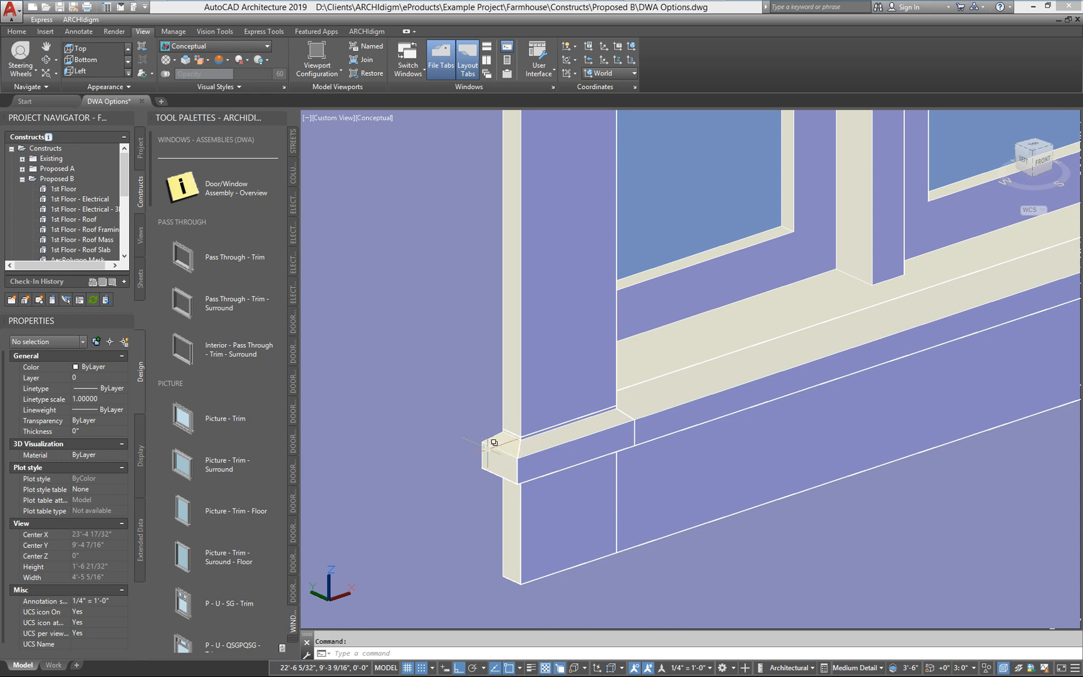
pyautogui.scroll(-2, 495, 442)
pyautogui.scroll(-2, 647, 429)
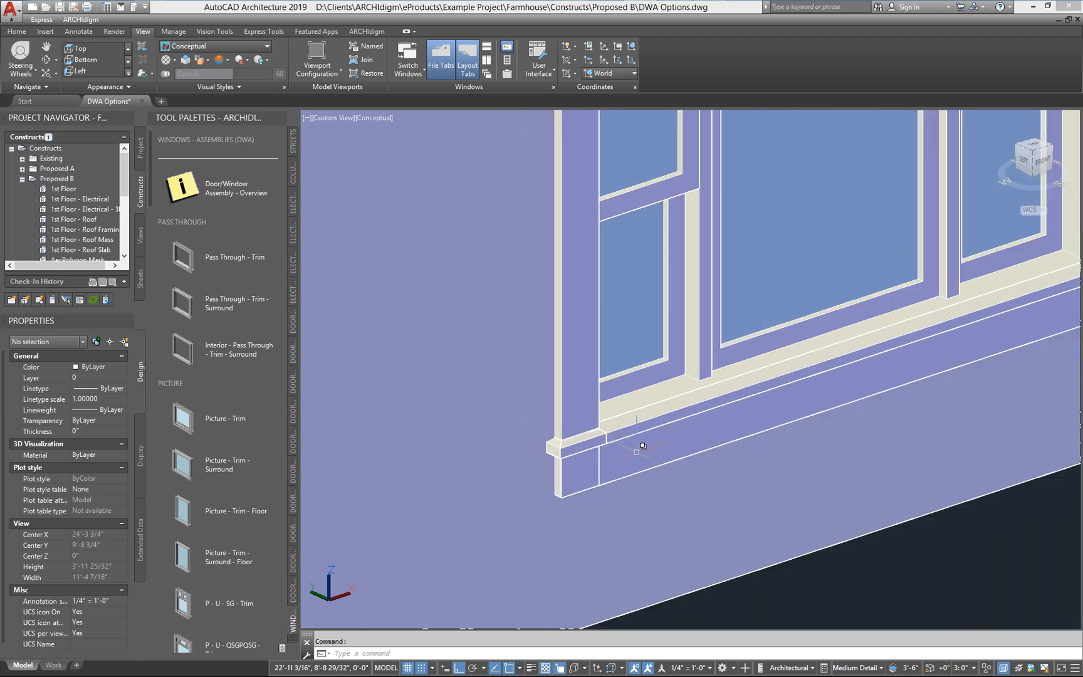
pyautogui.moveTo(641, 449); pyautogui.dragTo(760, 432, button='middle')
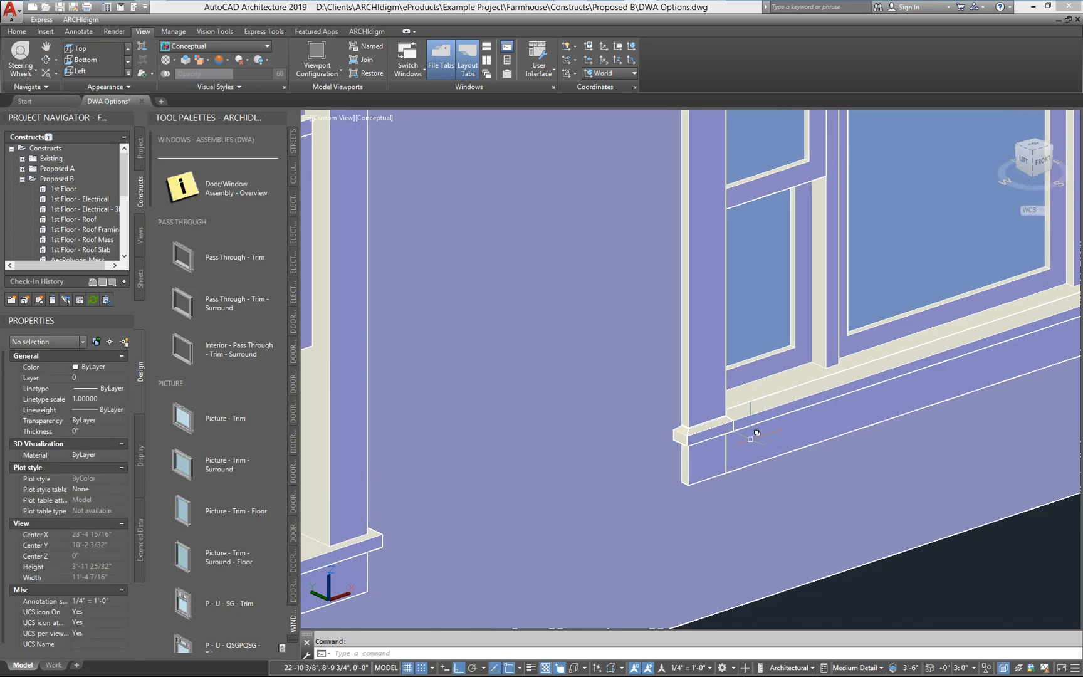
pyautogui.moveTo(586, 486); pyautogui.dragTo(777, 395, button='middle')
pyautogui.scroll(3, 612, 442)
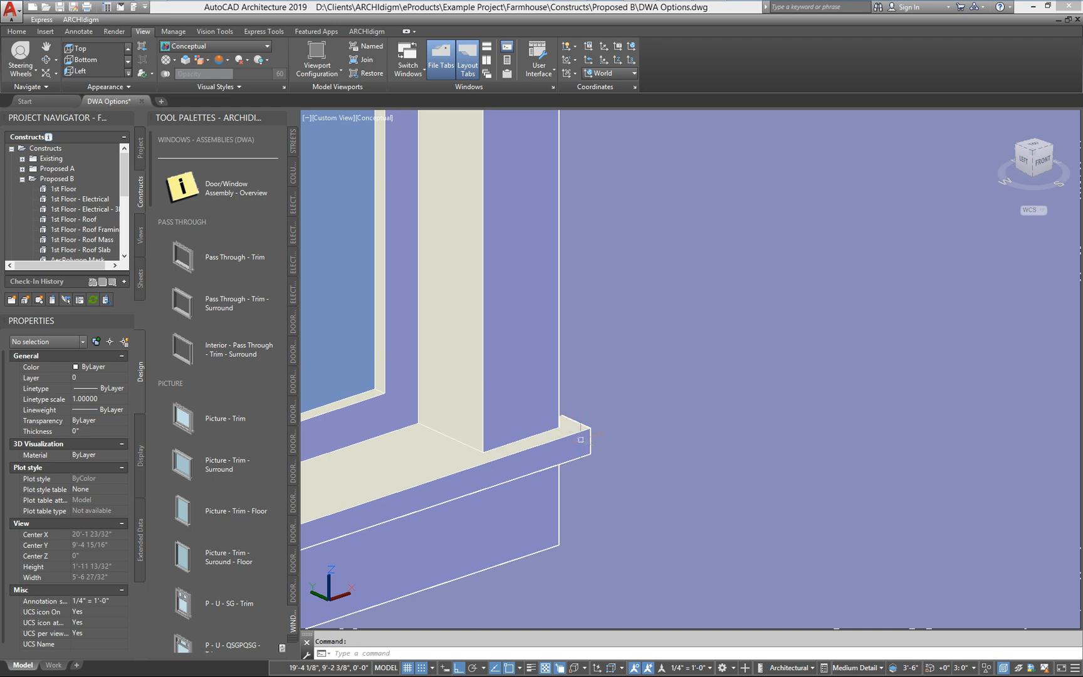
pyautogui.scroll(-2, 586, 450)
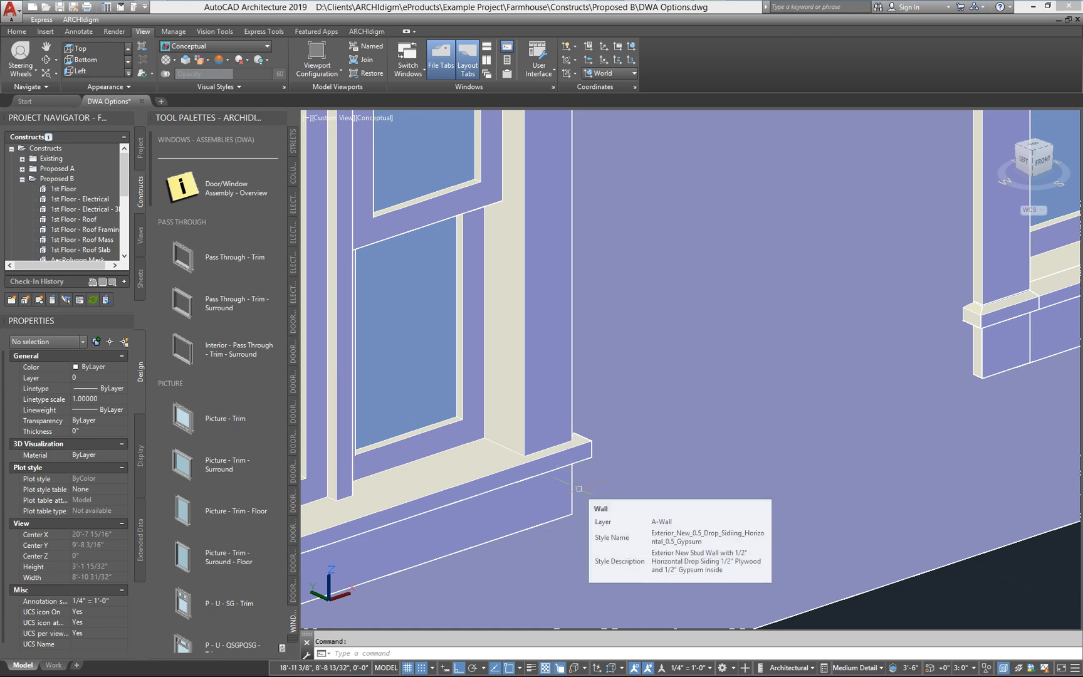
pyautogui.scroll(-2, 580, 479)
pyautogui.scroll(-3, 581, 482)
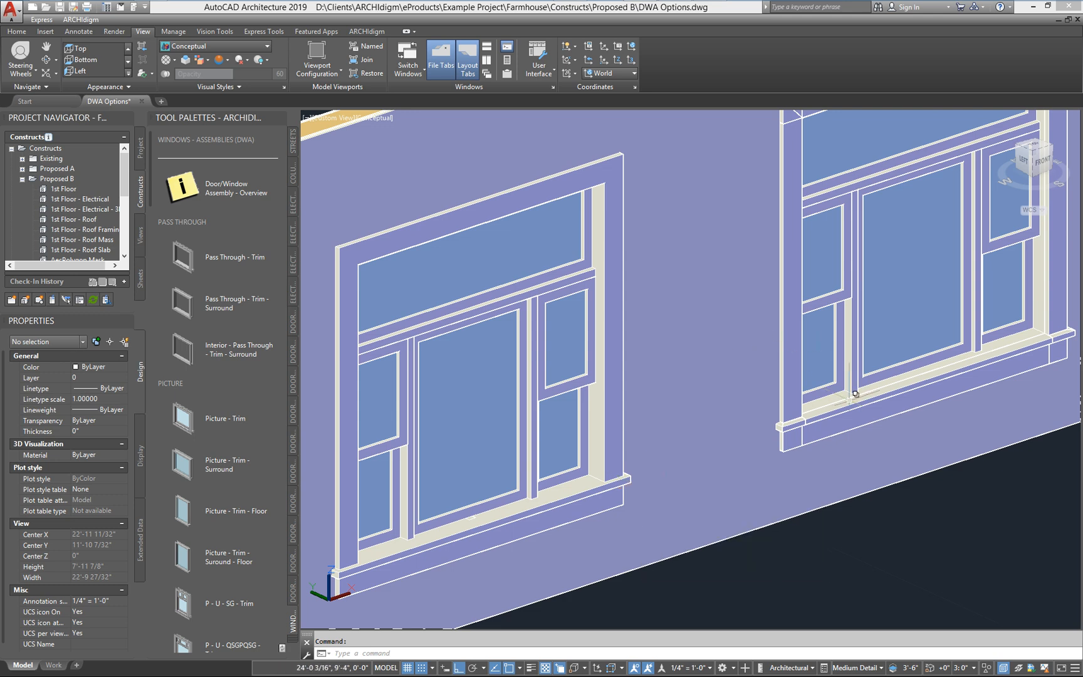
pyautogui.scroll(-5, 846, 392)
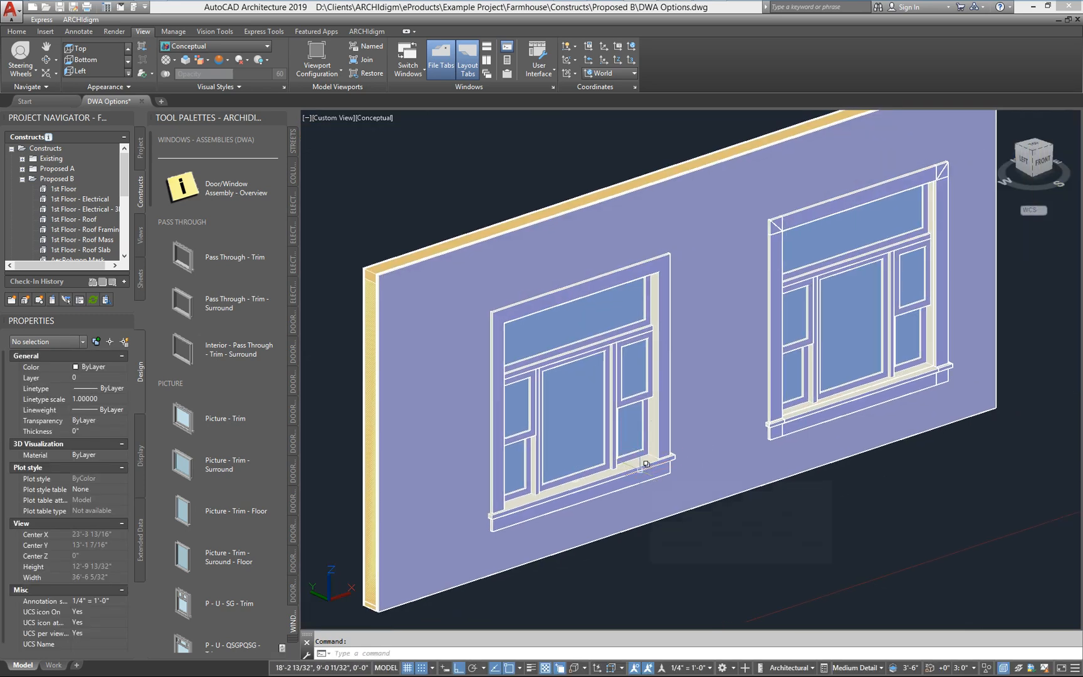
pyautogui.moveTo(645, 464)
pyautogui.moveTo(658, 464); pyautogui.dragTo(645, 464, button='middle')
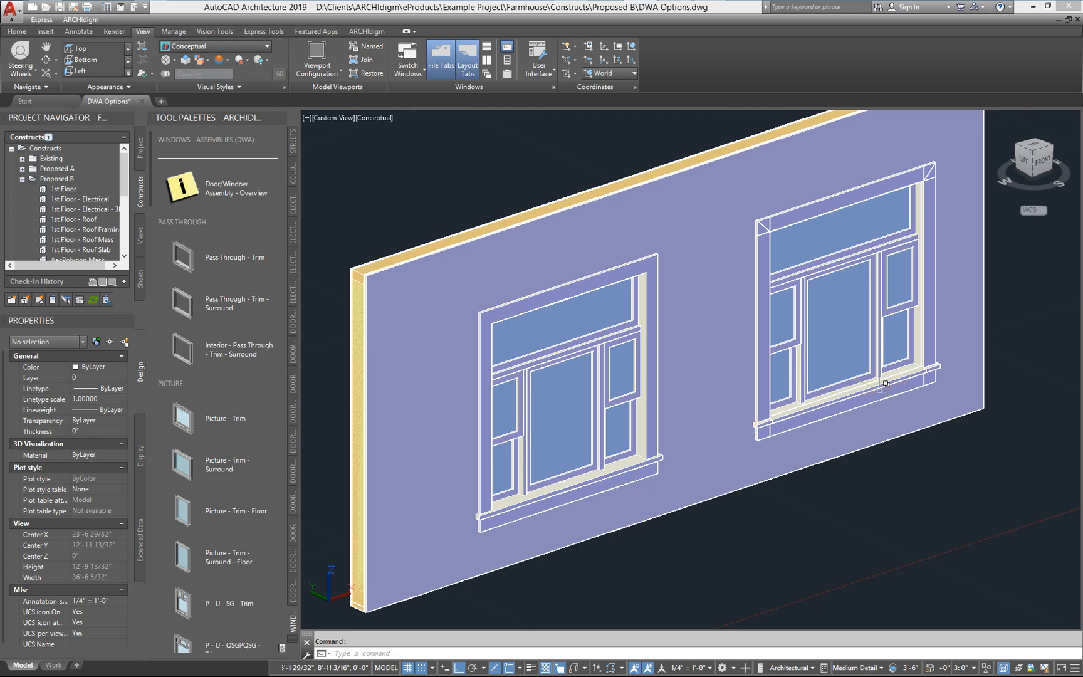
# - Select the single window object and the door/window assembly in turn to compare what each selection includes
pyautogui.click(826, 343)
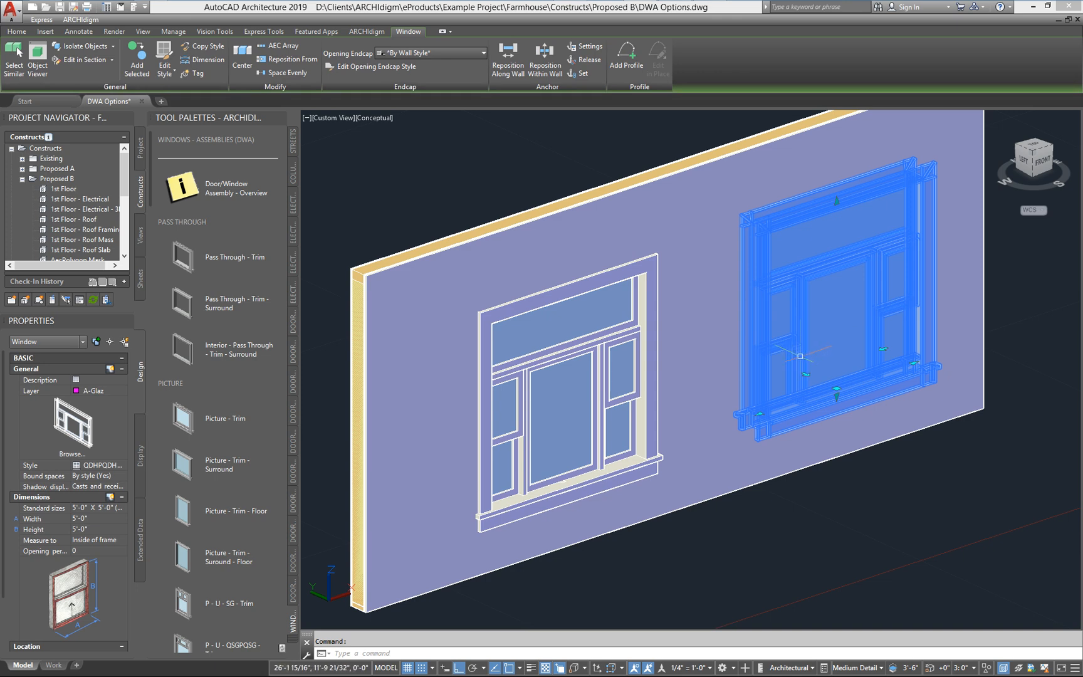
pyautogui.press('Escape')
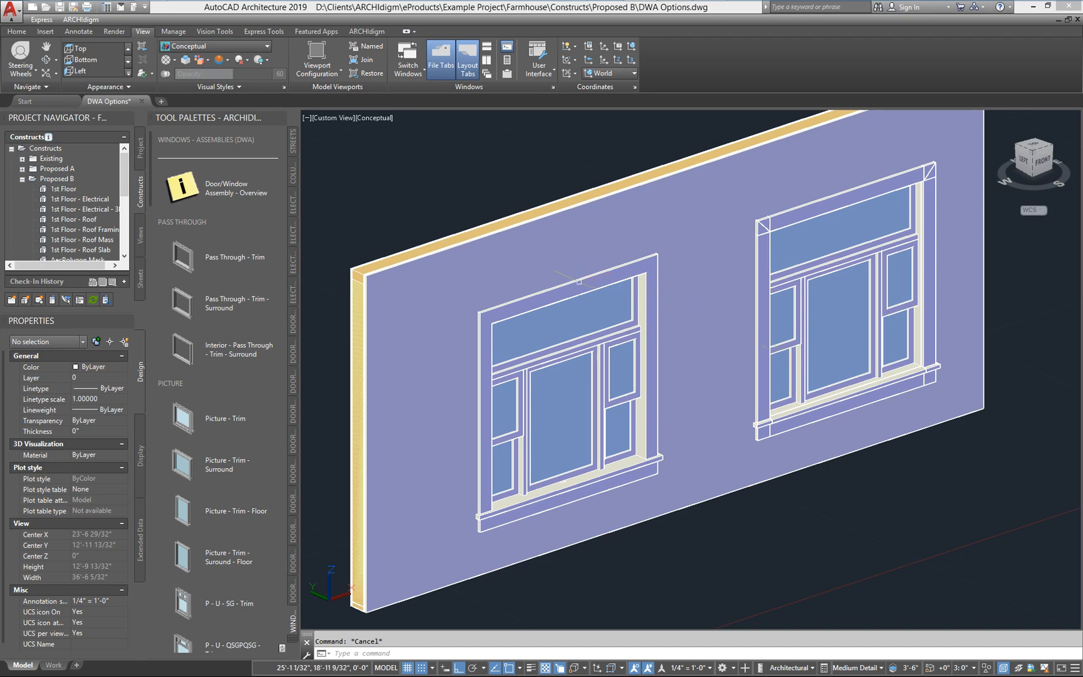
pyautogui.click(557, 288)
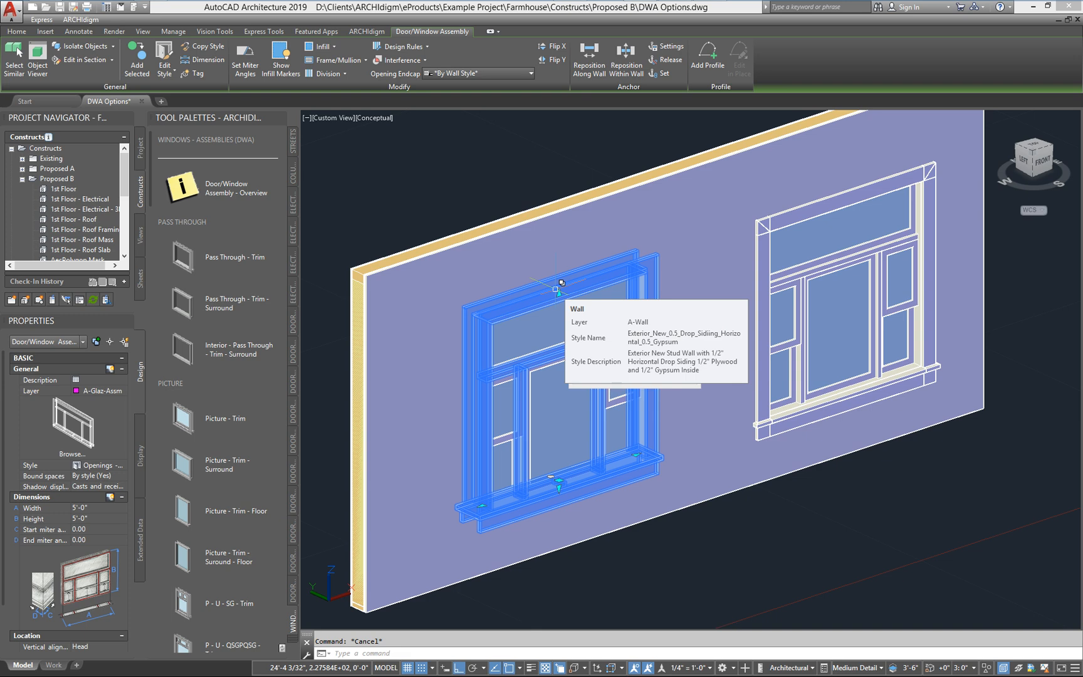
pyautogui.press('Escape')
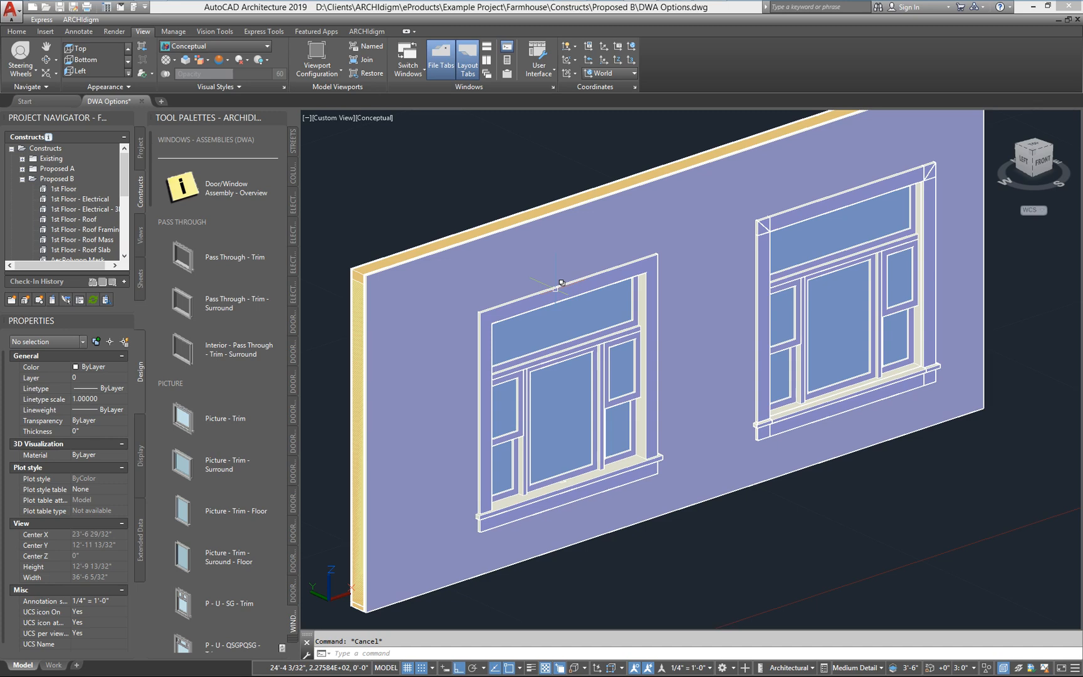
# - Select the four individual infill windows of the door/window assembly to inspect them as separate objects, and clear the selection
pyautogui.click(550, 311)
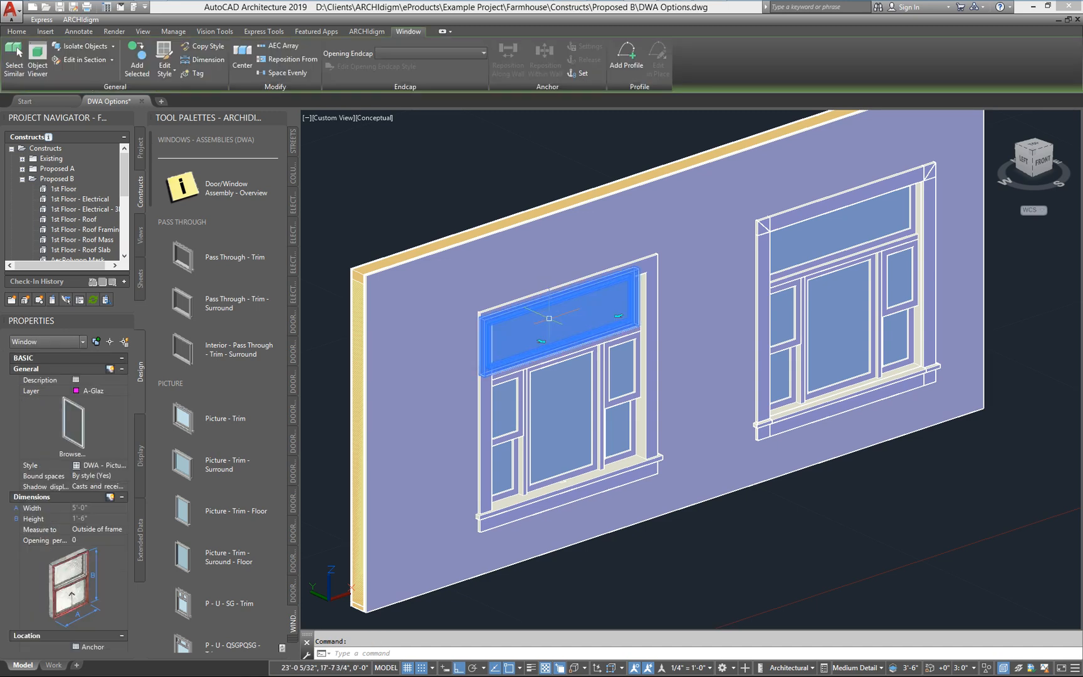
pyautogui.click(516, 388)
pyautogui.click(563, 386)
pyautogui.click(623, 375)
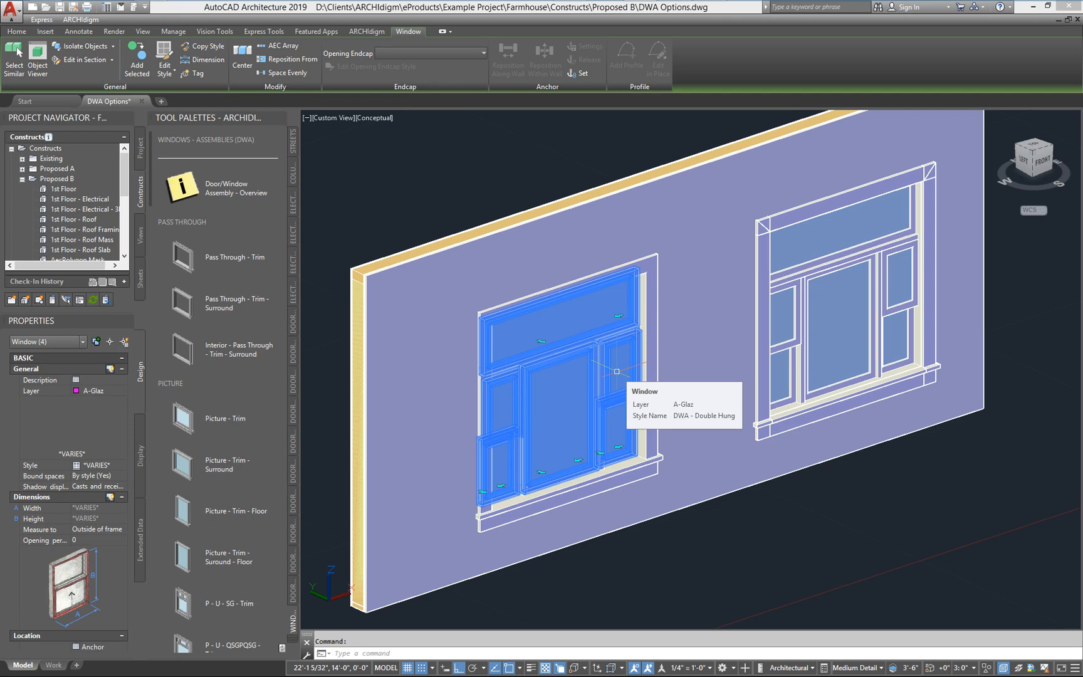
pyautogui.press('Escape')
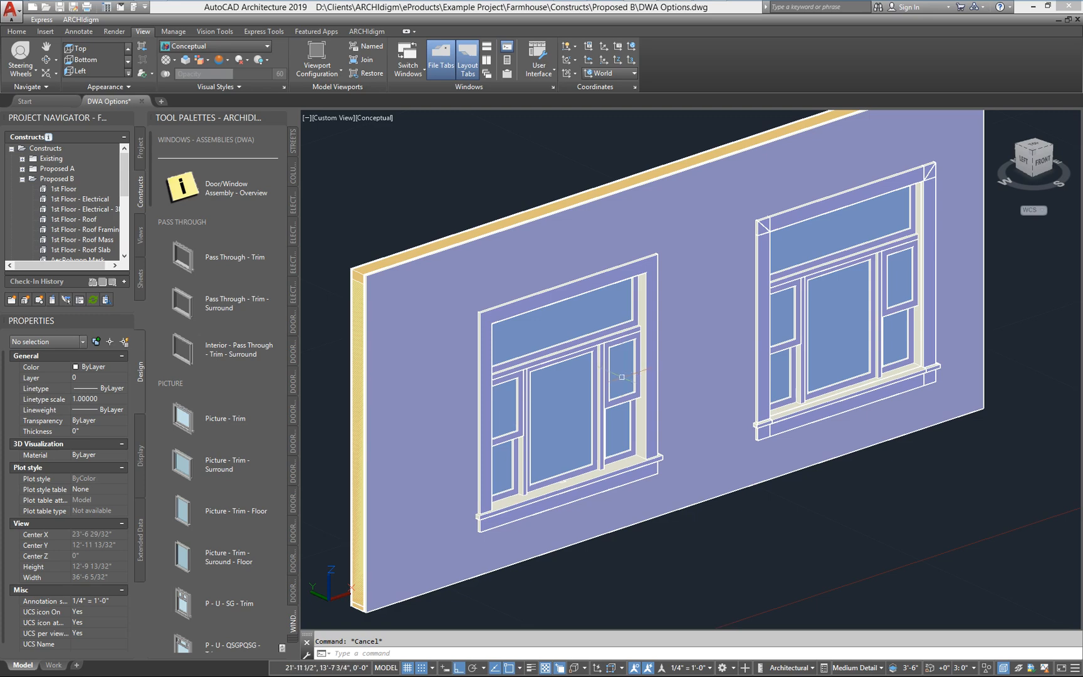
# - Select the assembly's top, left, center and right infill windows together to examine them as separate objects, and clear the selection
pyautogui.moveTo(620, 378)
pyautogui.moveTo(531, 414)
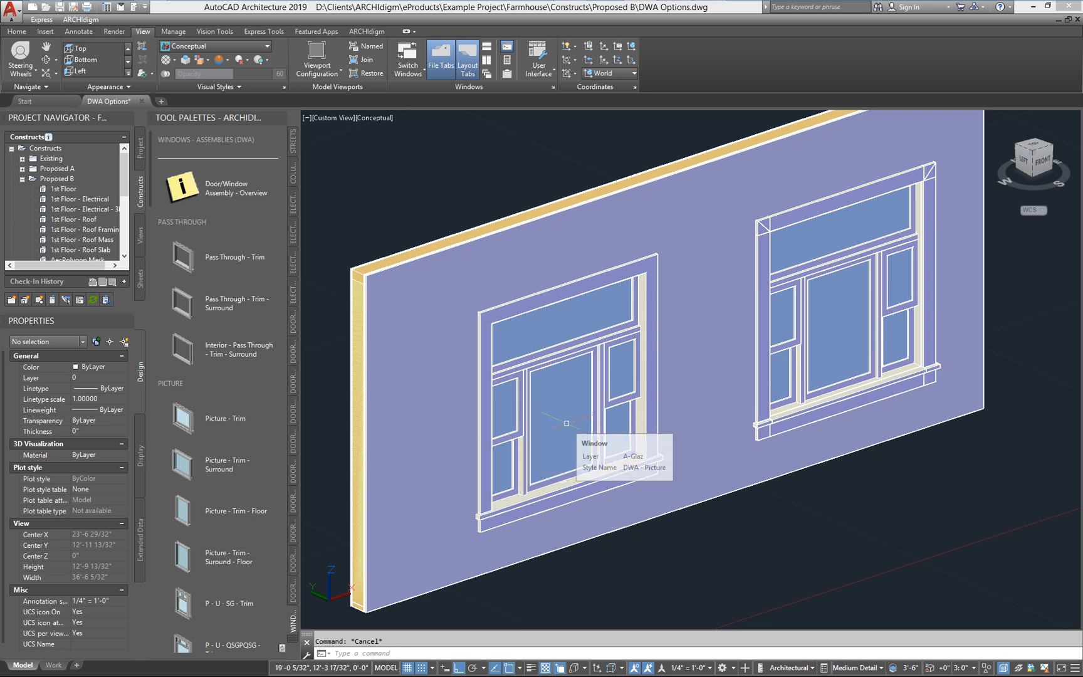
pyautogui.click(569, 320)
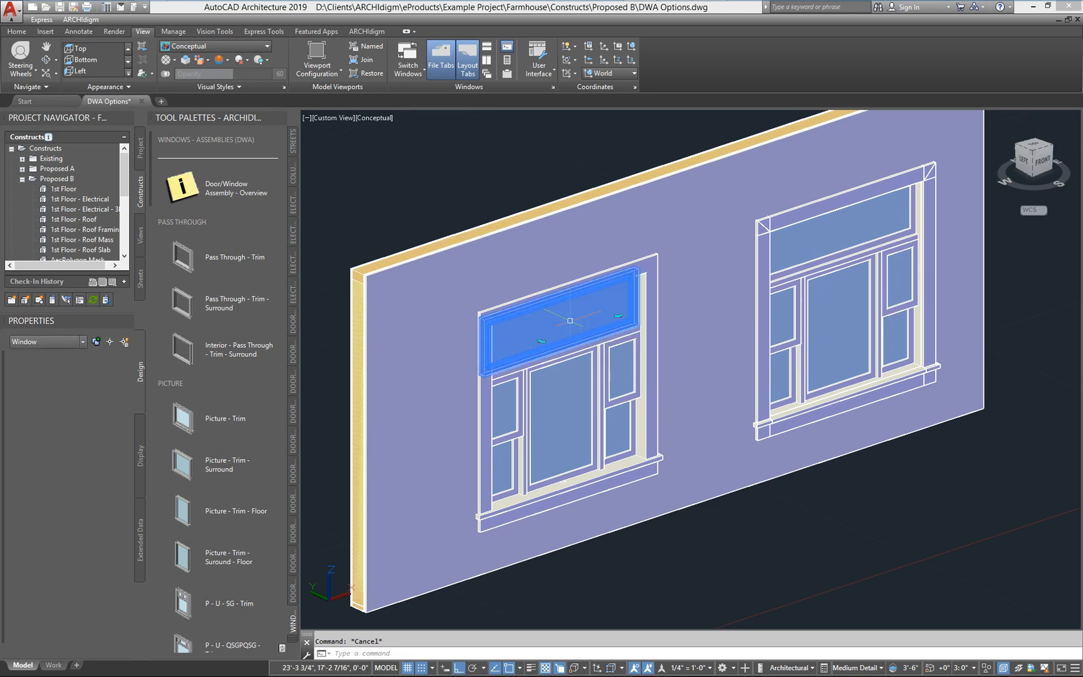
pyautogui.click(507, 399)
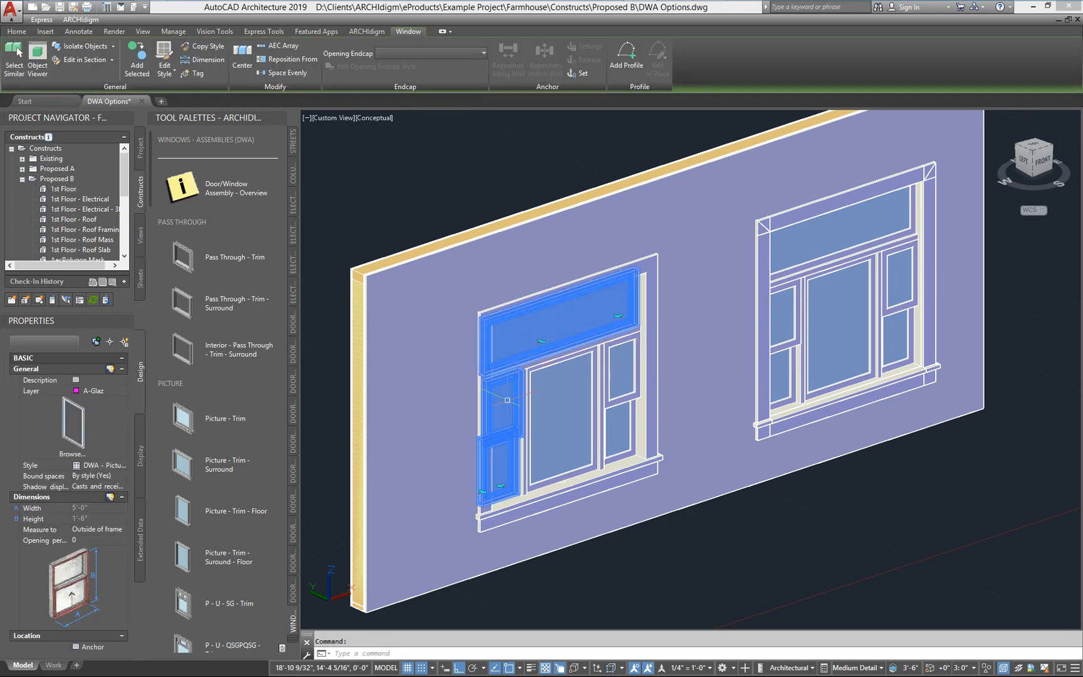
pyautogui.click(559, 400)
pyautogui.click(622, 370)
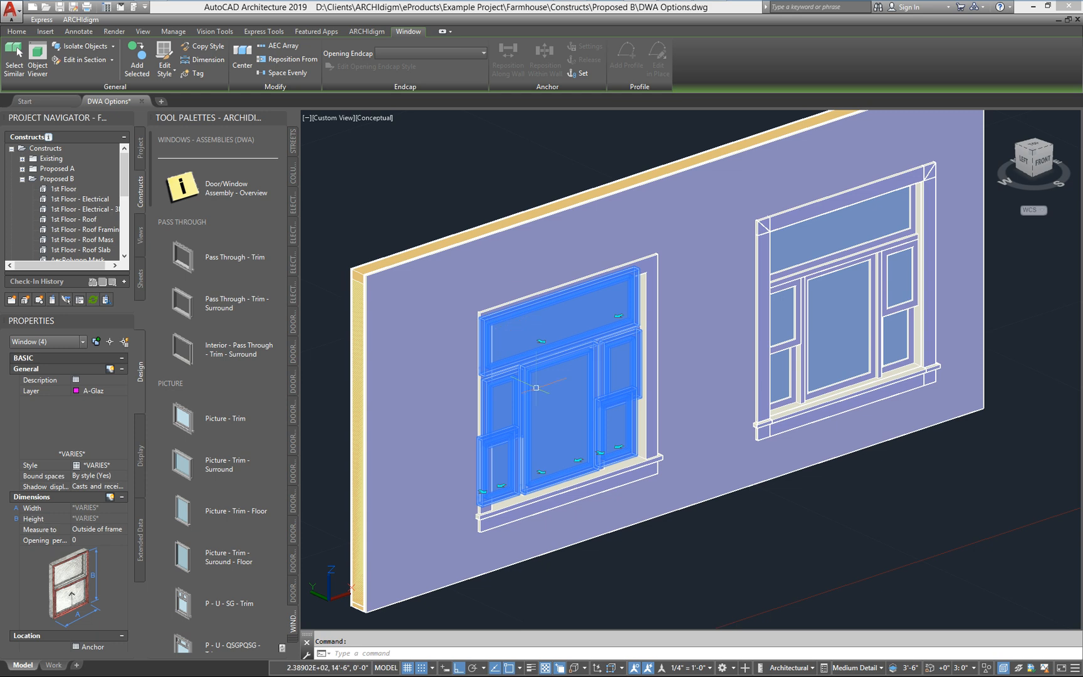
pyautogui.press('Escape')
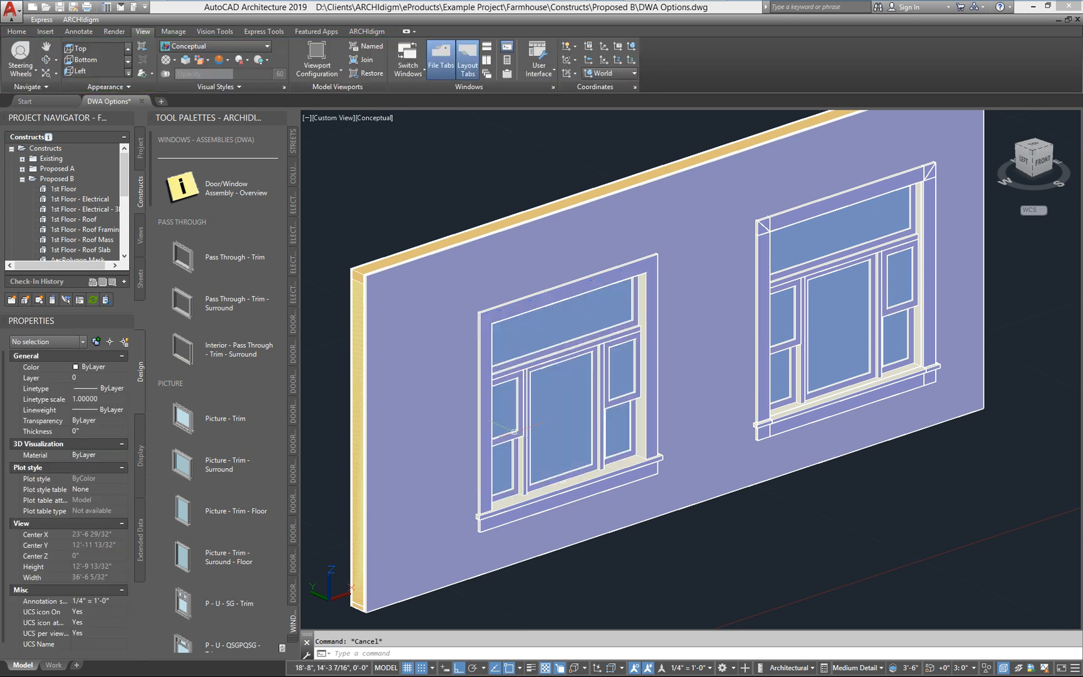
# - Select the door/window assembly's frame and the composite window in turn to compare their object properties and assigned styles
pyautogui.click(587, 484)
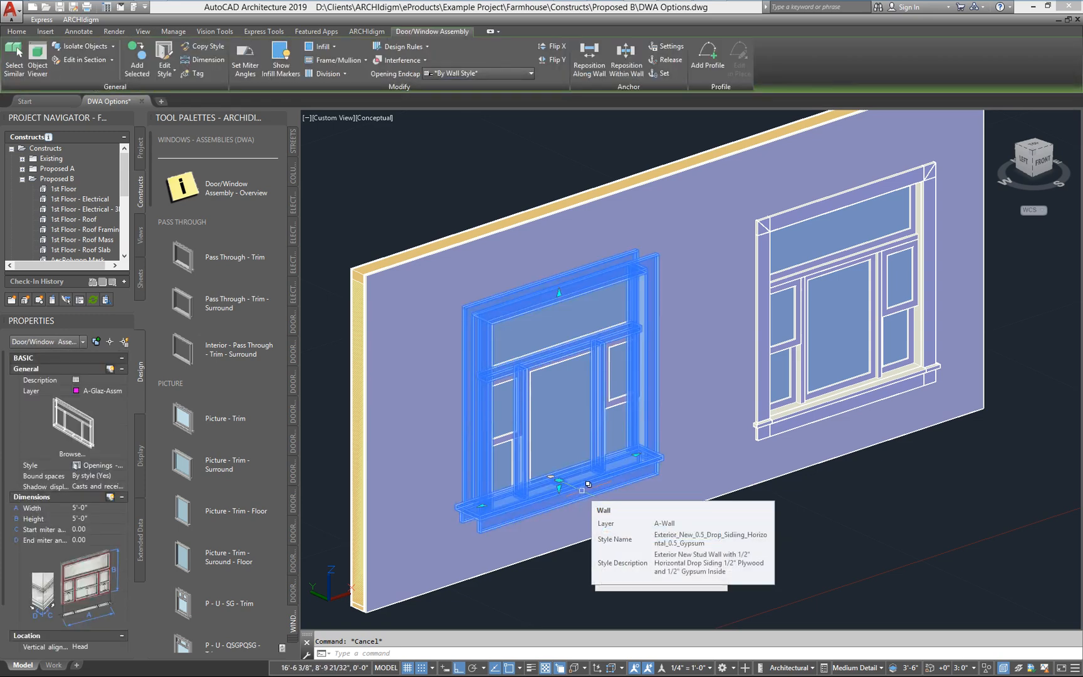
pyautogui.press('Escape')
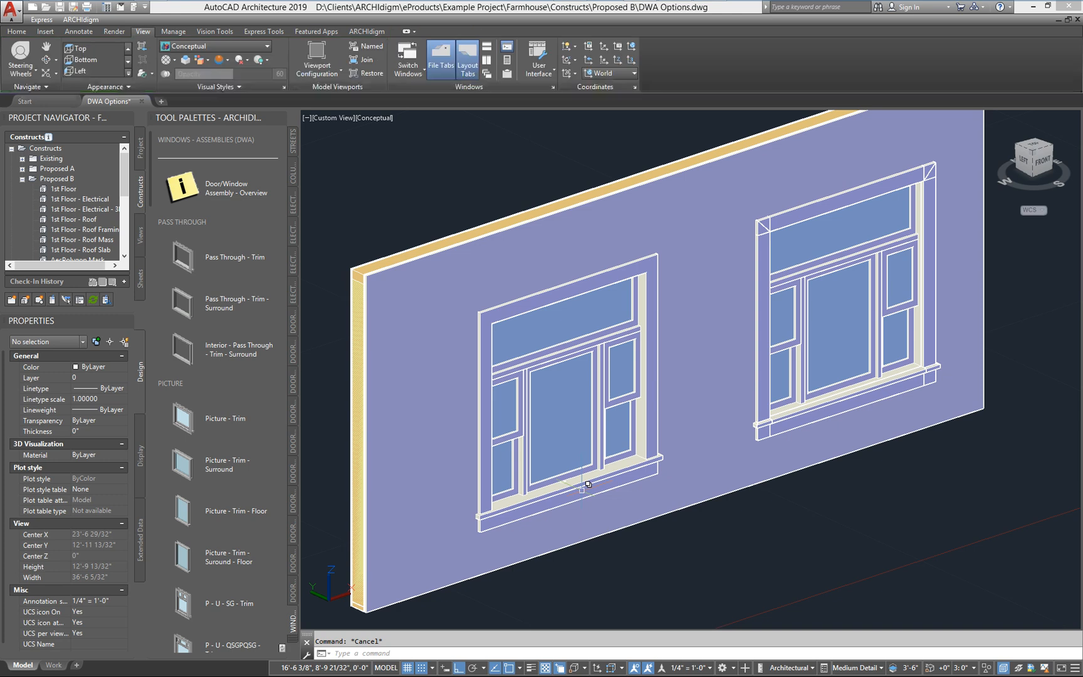
pyautogui.click(834, 409)
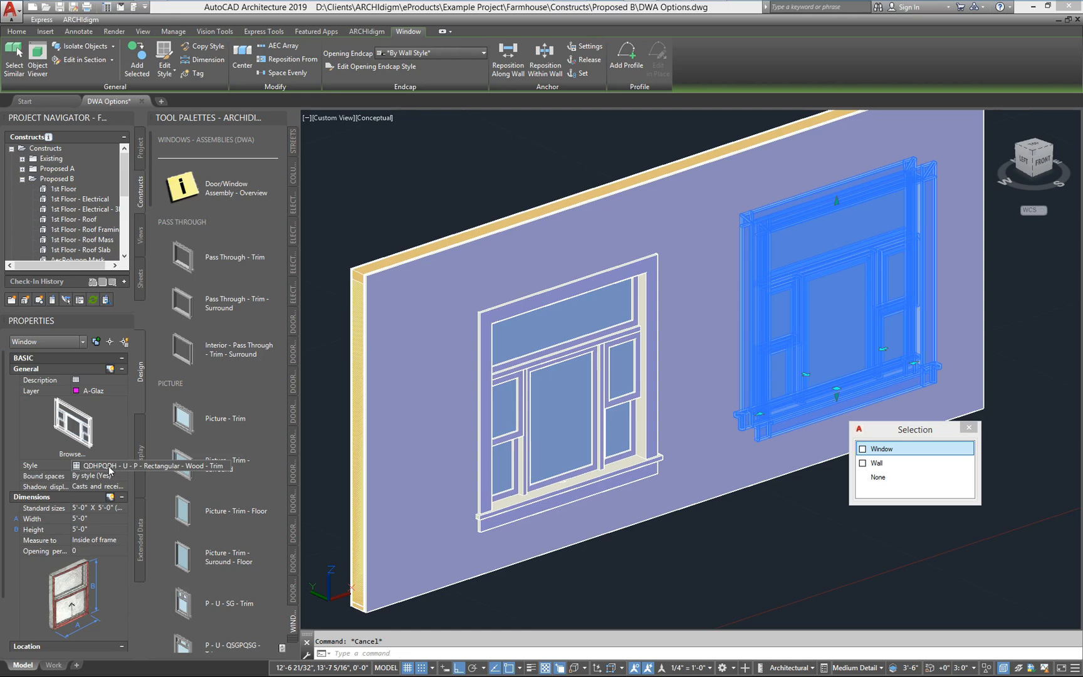
pyautogui.press('Escape')
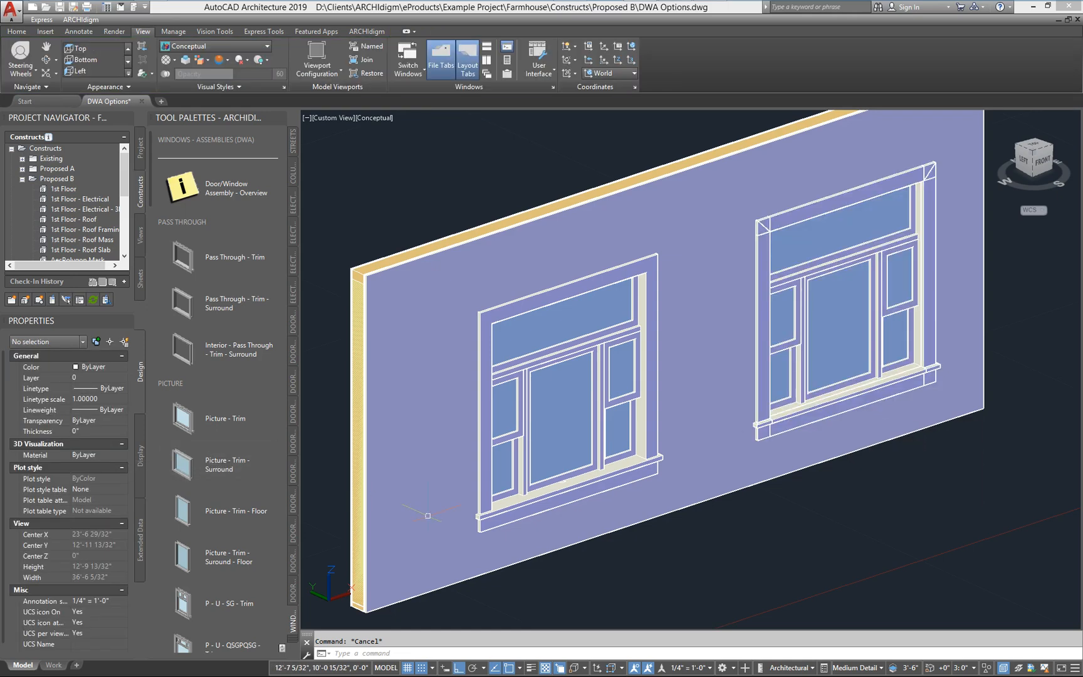
# - Open the door/window assembly's style for editing and review its design rules and mullion element definitions
pyautogui.moveTo(637, 463); pyautogui.dragTo(651, 460, button='middle')
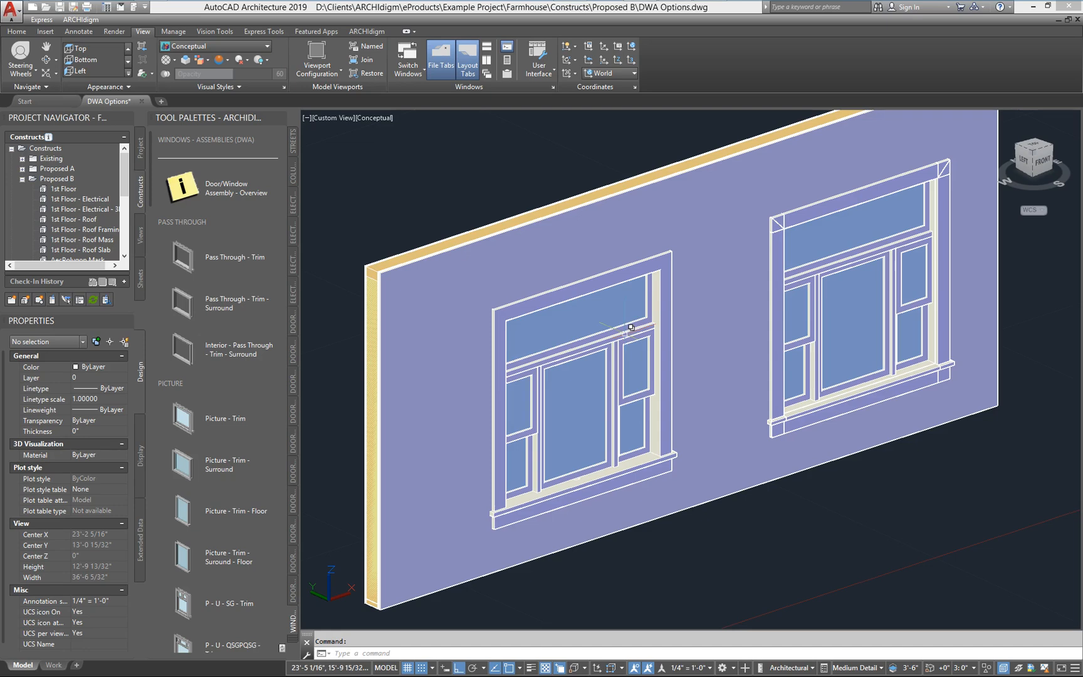
pyautogui.click(628, 326)
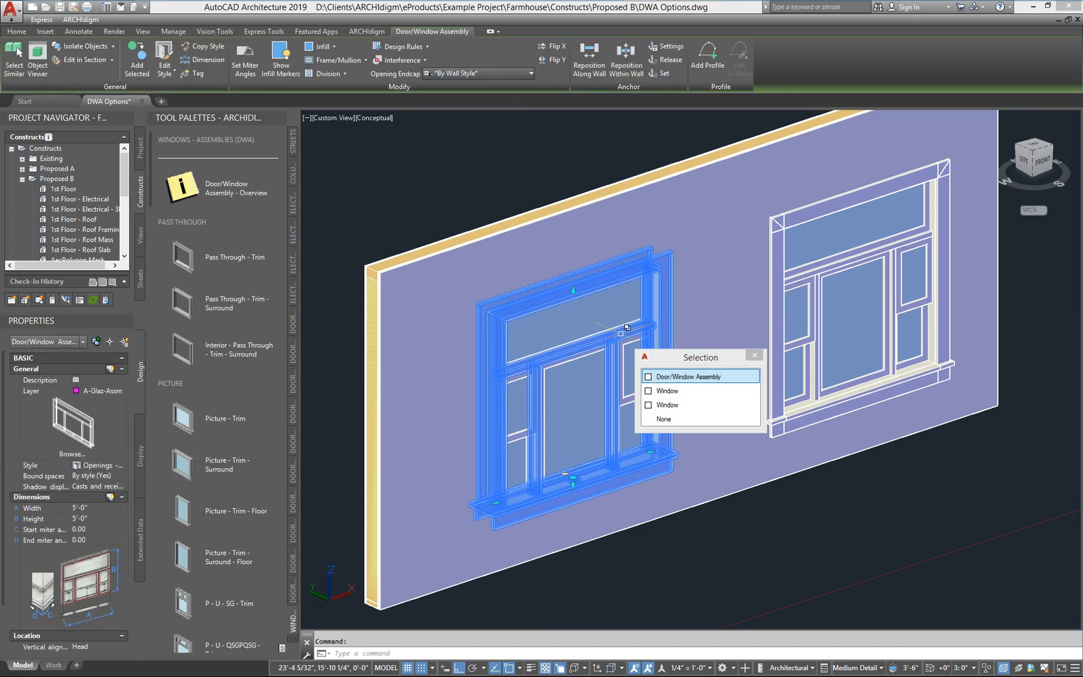
pyautogui.rightClick(627, 326)
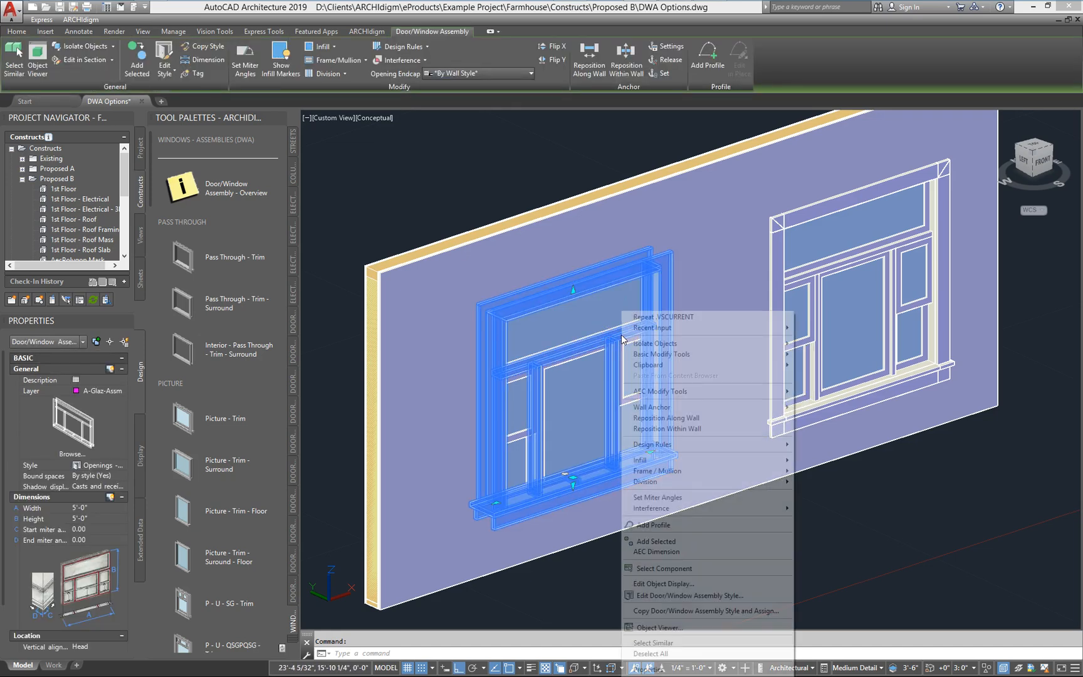
pyautogui.click(665, 596)
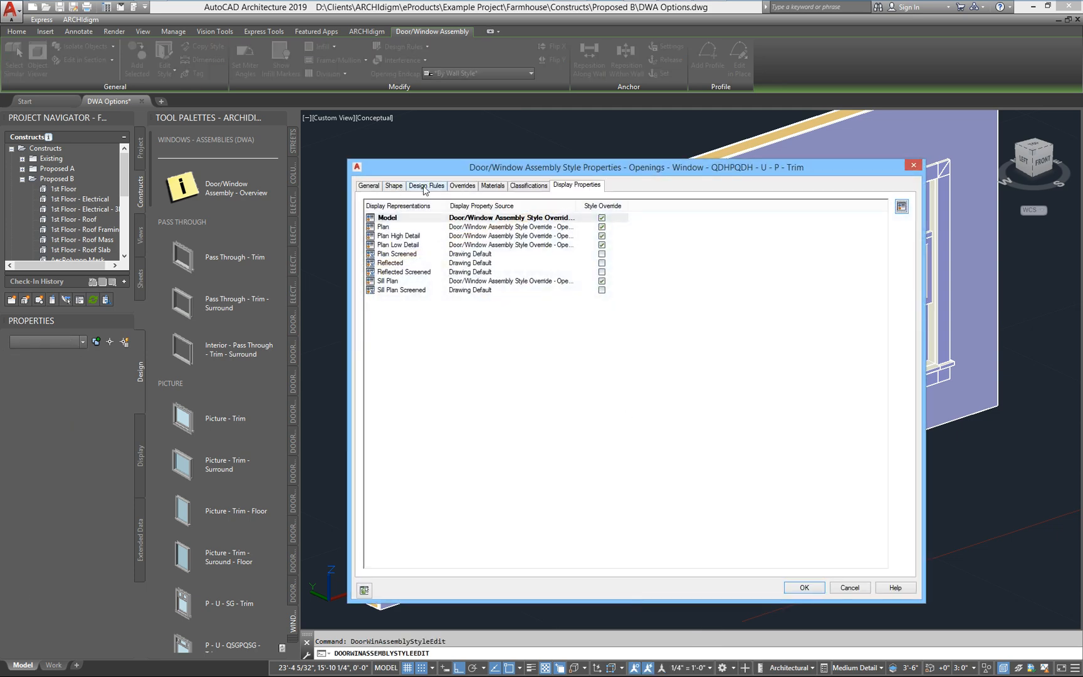
pyautogui.click(426, 185)
pyautogui.moveTo(445, 171); pyautogui.dragTo(464, 135)
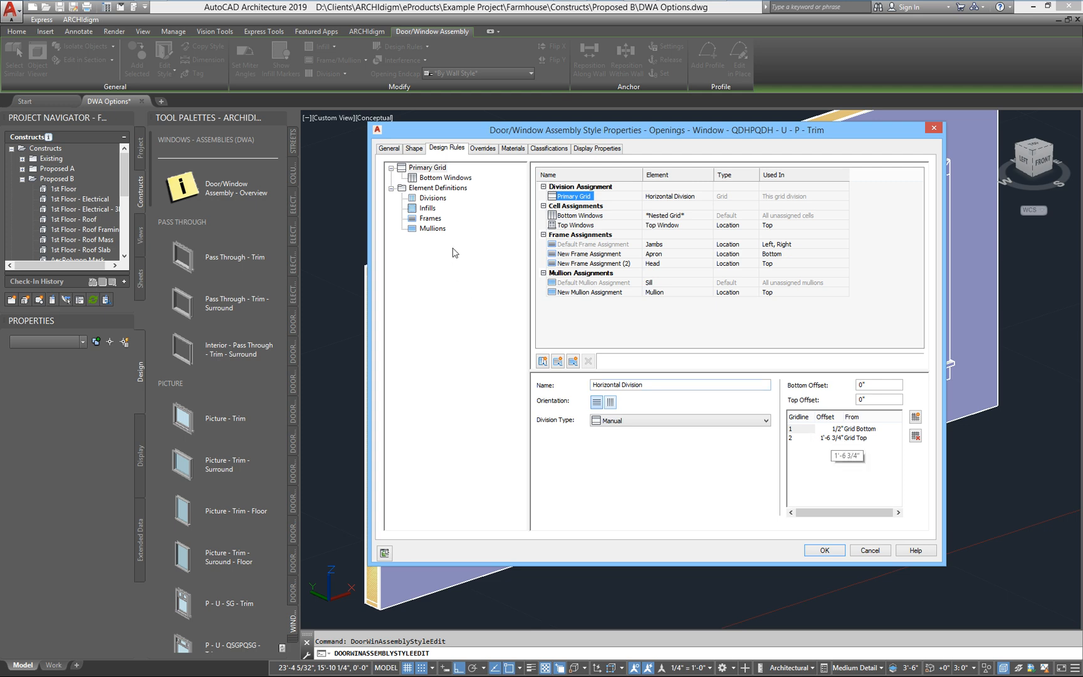
pyautogui.click(432, 229)
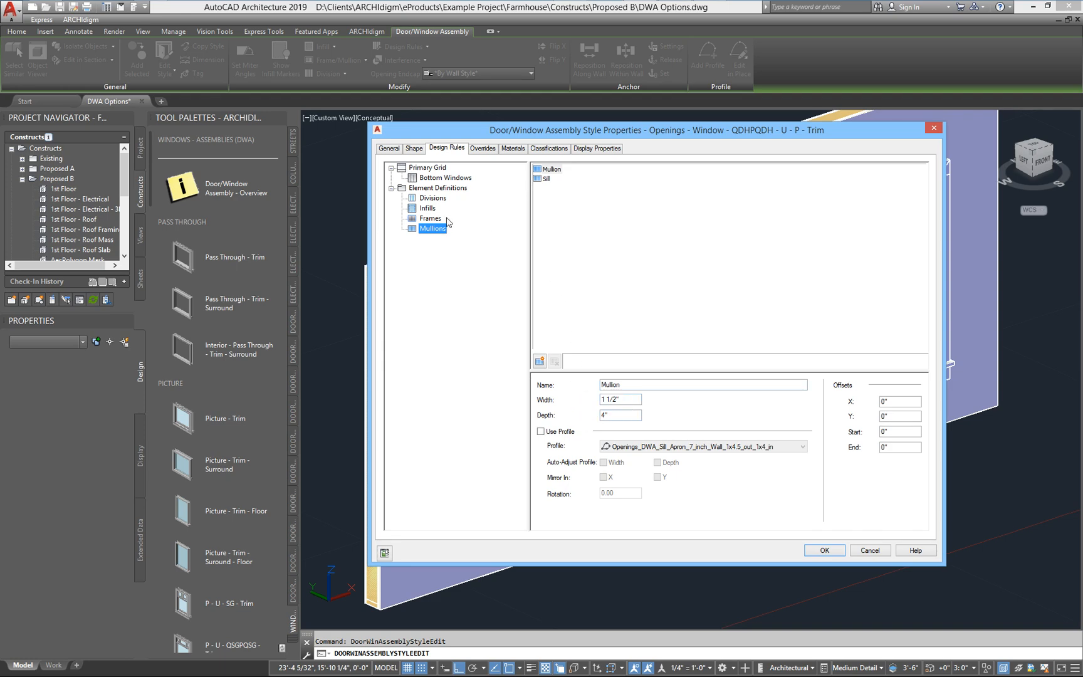
# - Set the primary grid's second gridline offset to 2' from the grid top, apply the style, and check the top infill window's size
pyautogui.click(430, 168)
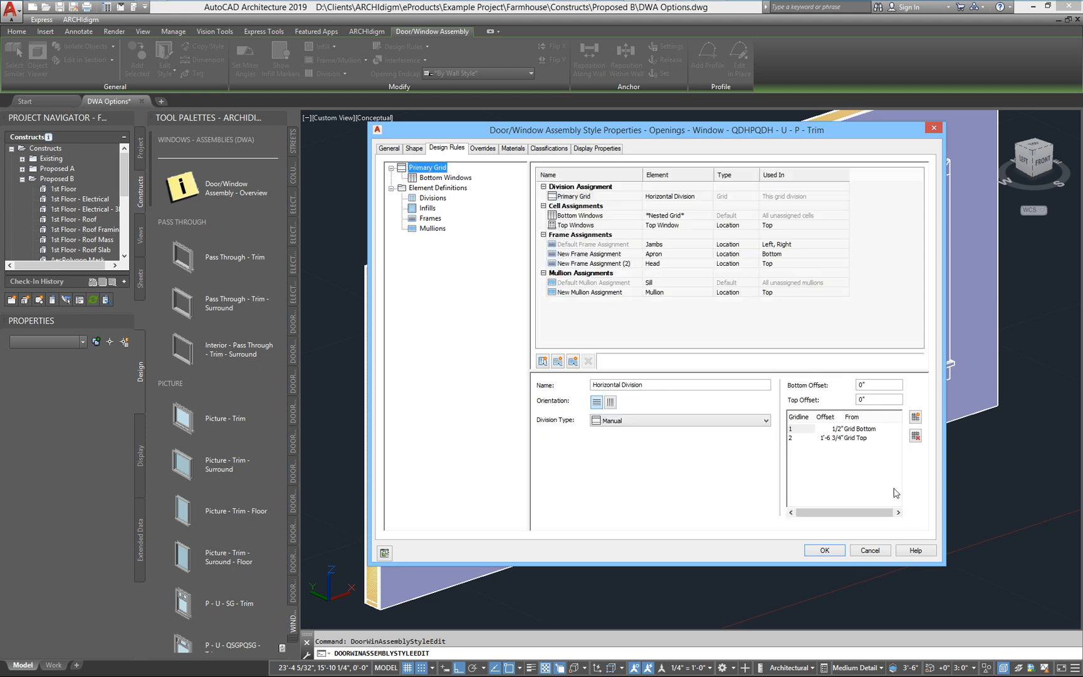
pyautogui.click(814, 438)
pyautogui.click(823, 438)
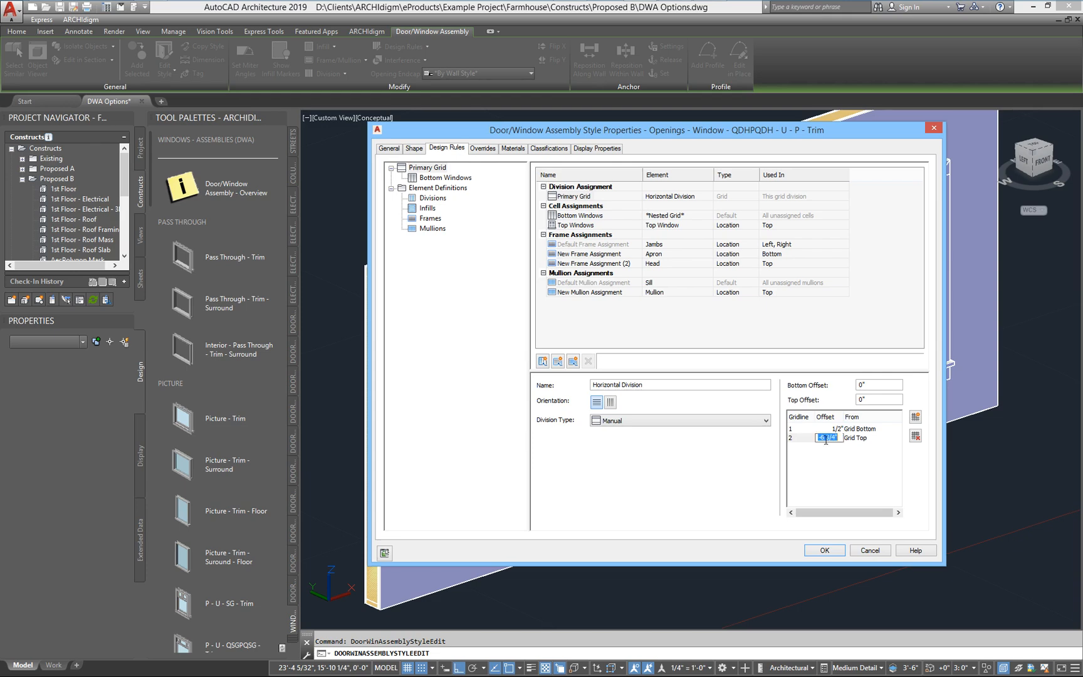
pyautogui.moveTo(826, 441); pyautogui.dragTo(808, 446)
pyautogui.write("2'")
pyautogui.click(822, 550)
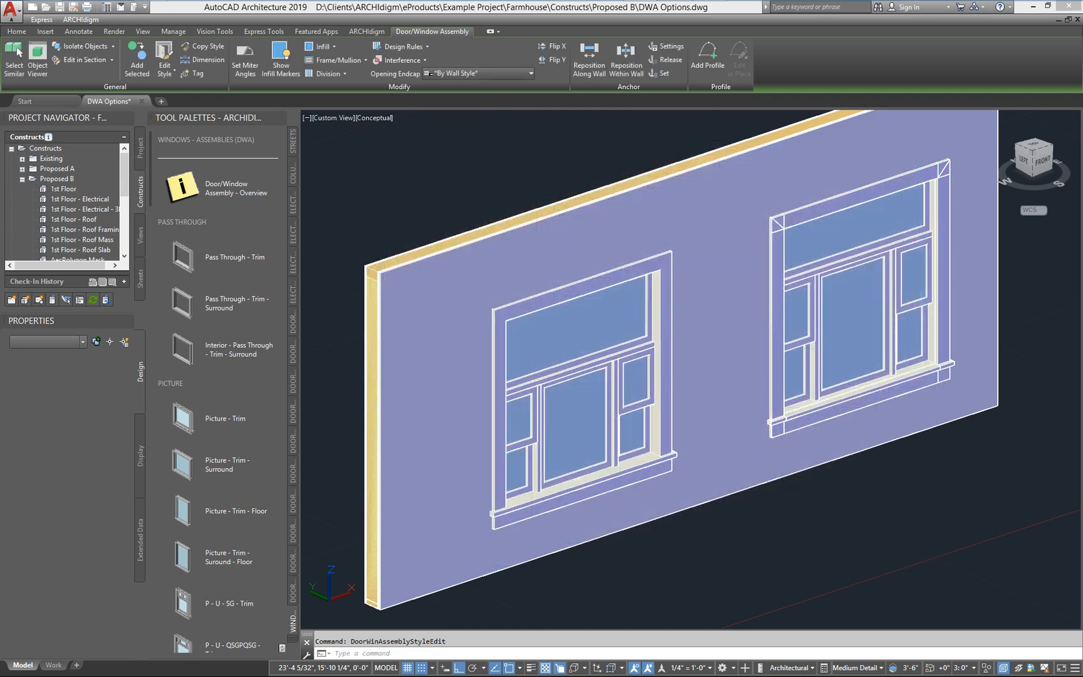
pyautogui.click(647, 337)
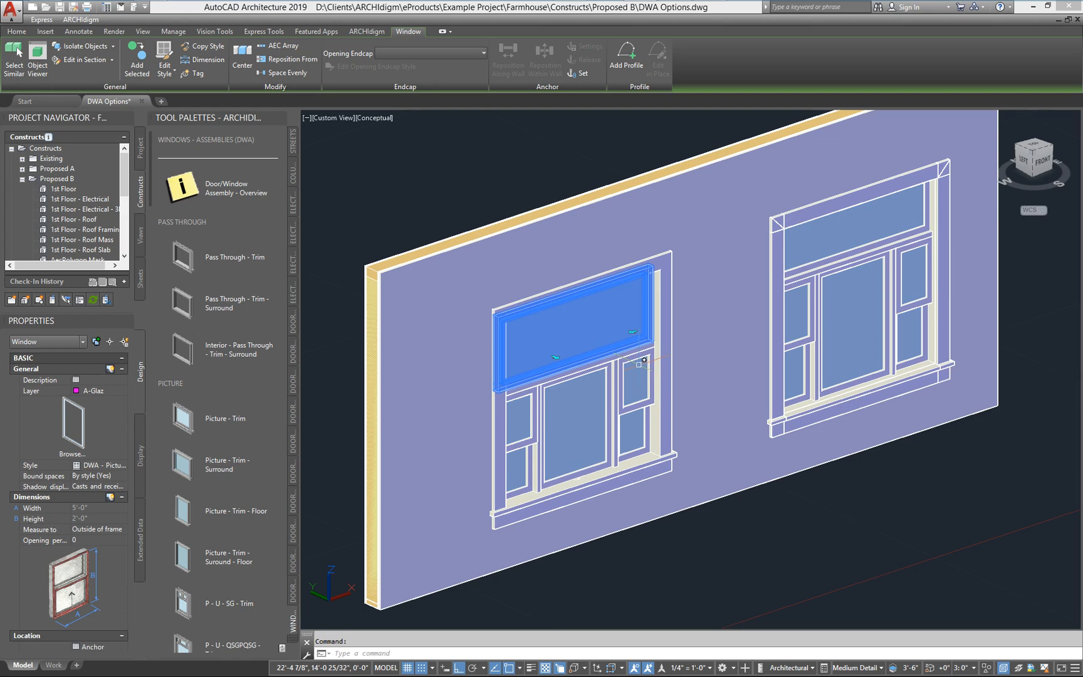
pyautogui.press('Escape')
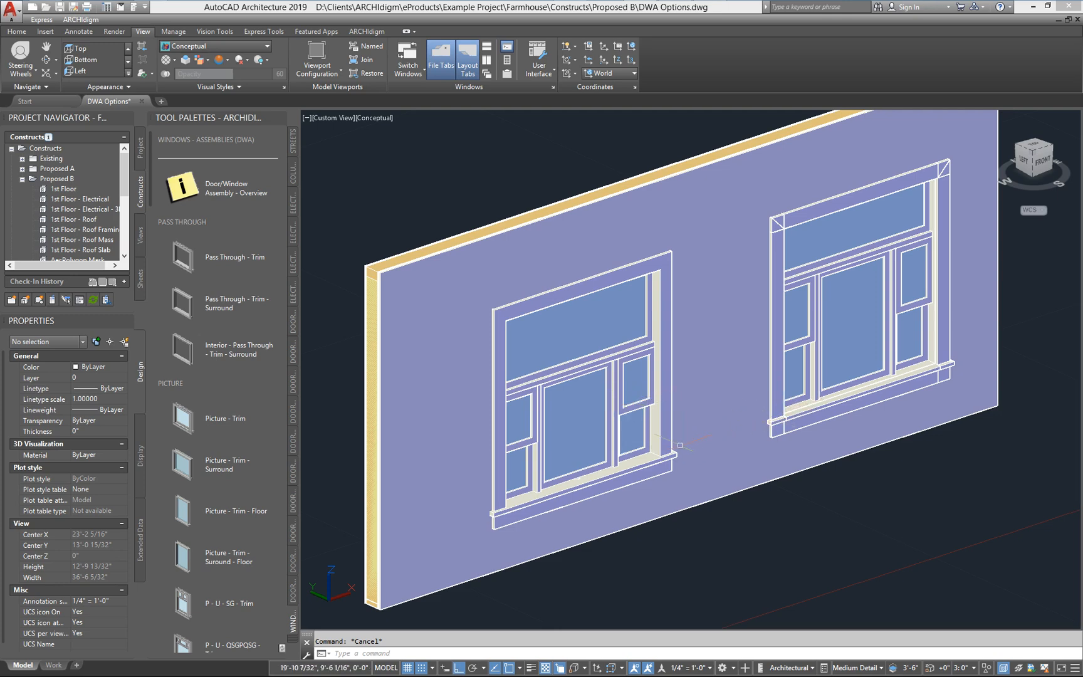
# - Open the composite window's style for editing and review its dimension settings and design rules
pyautogui.moveTo(798, 425); pyautogui.dragTo(771, 430, button='middle')
pyautogui.click(810, 399)
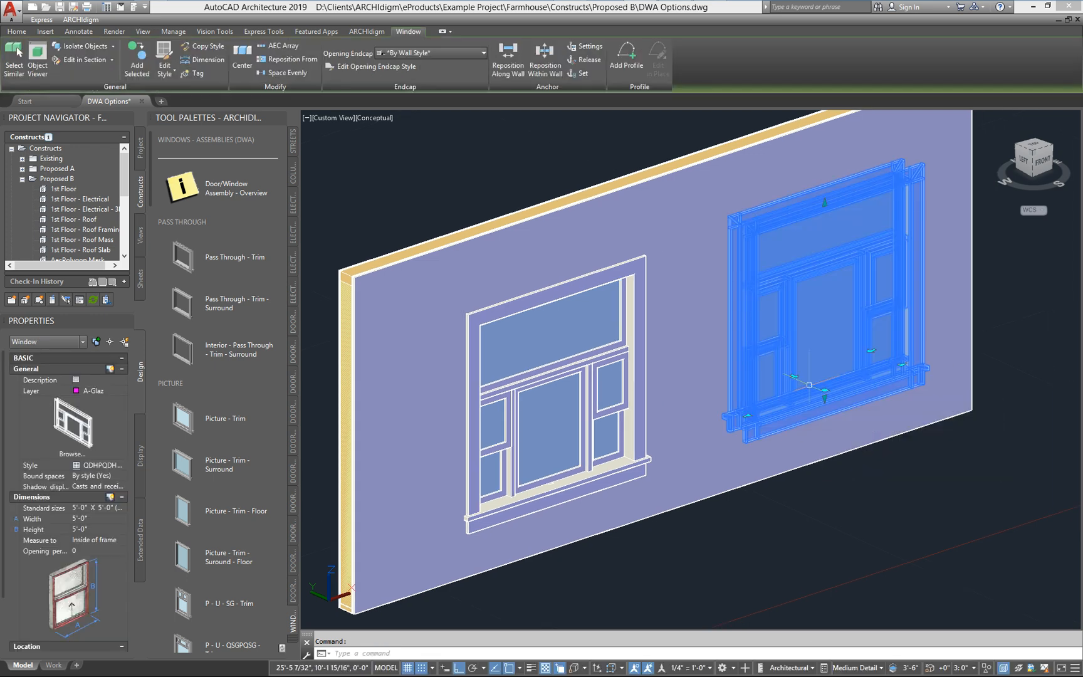
pyautogui.rightClick(811, 387)
pyautogui.click(850, 591)
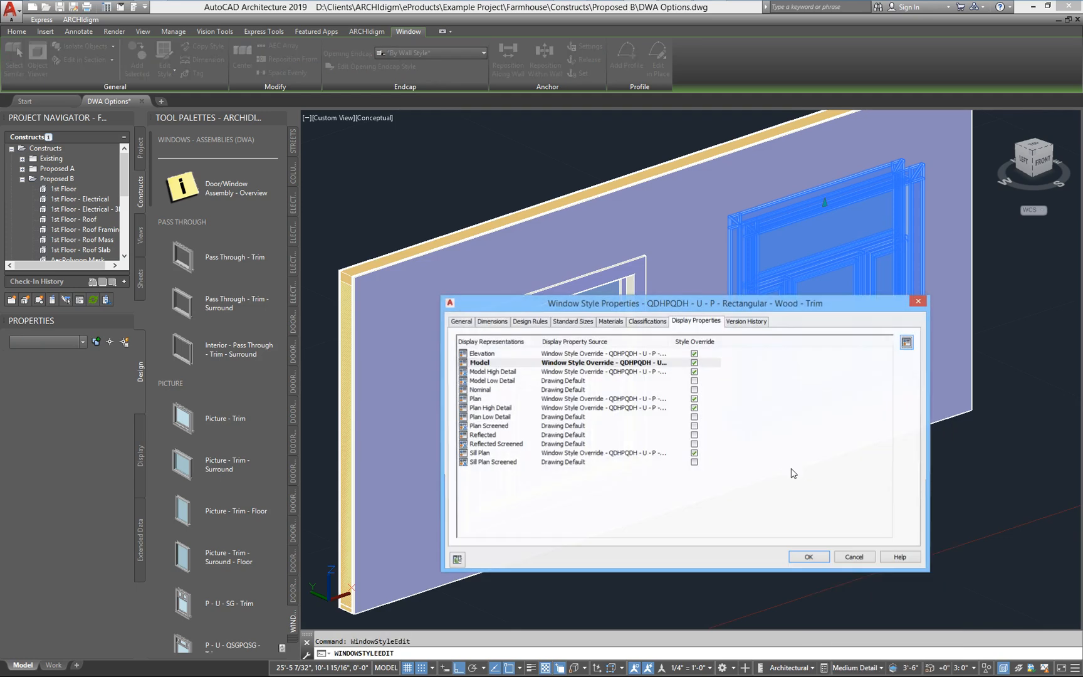
pyautogui.click(531, 325)
pyautogui.click(557, 321)
pyautogui.click(492, 322)
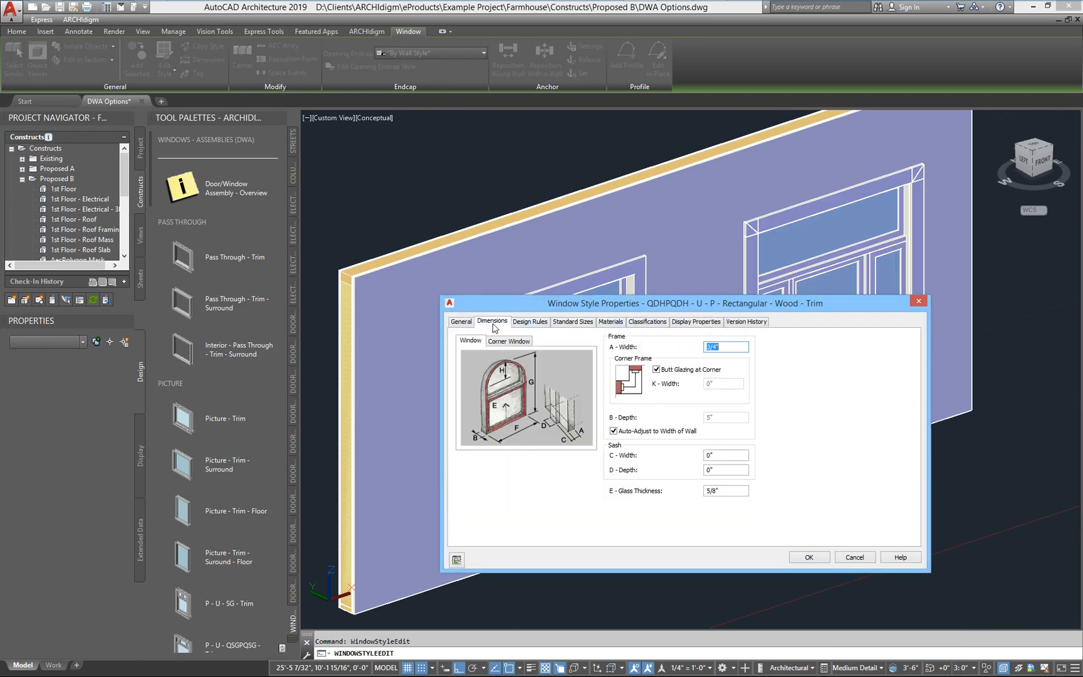
pyautogui.click(542, 322)
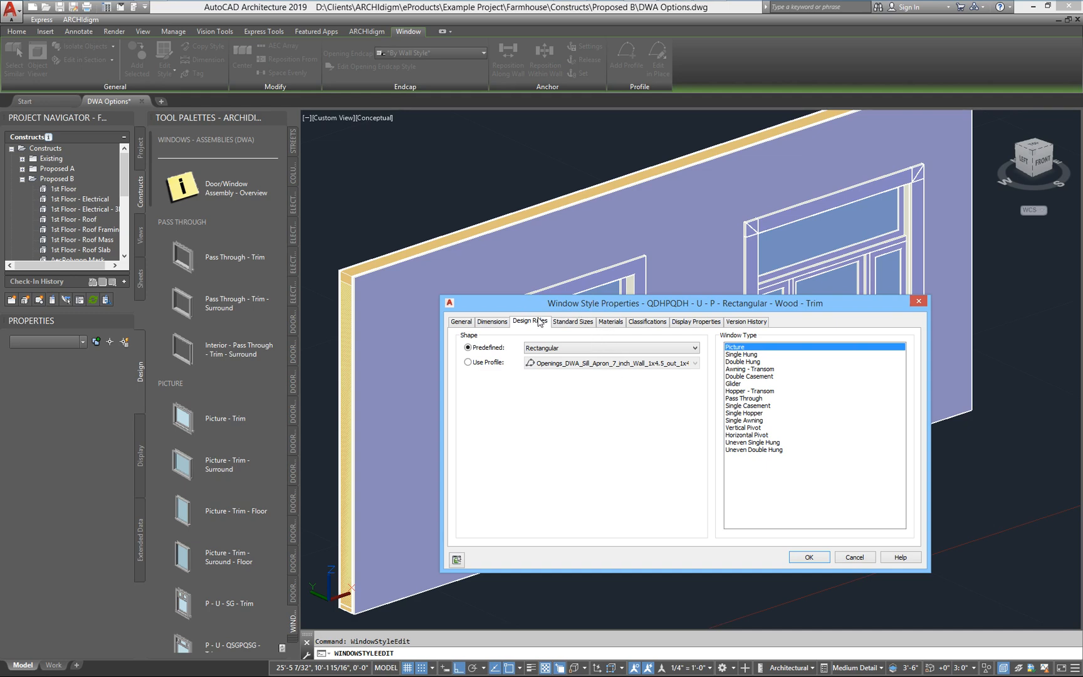
# - Open the window style's Model display properties and locate the Openings_window_panel_qdhpqdh_u_p component
pyautogui.click(688, 322)
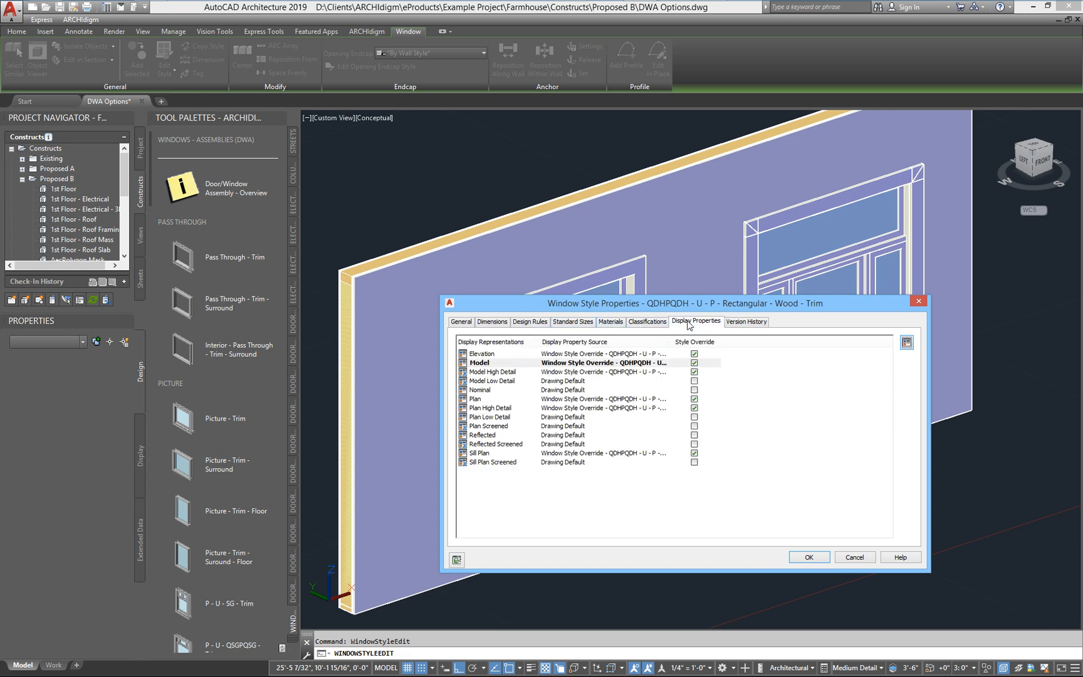
pyautogui.doubleClick(478, 364)
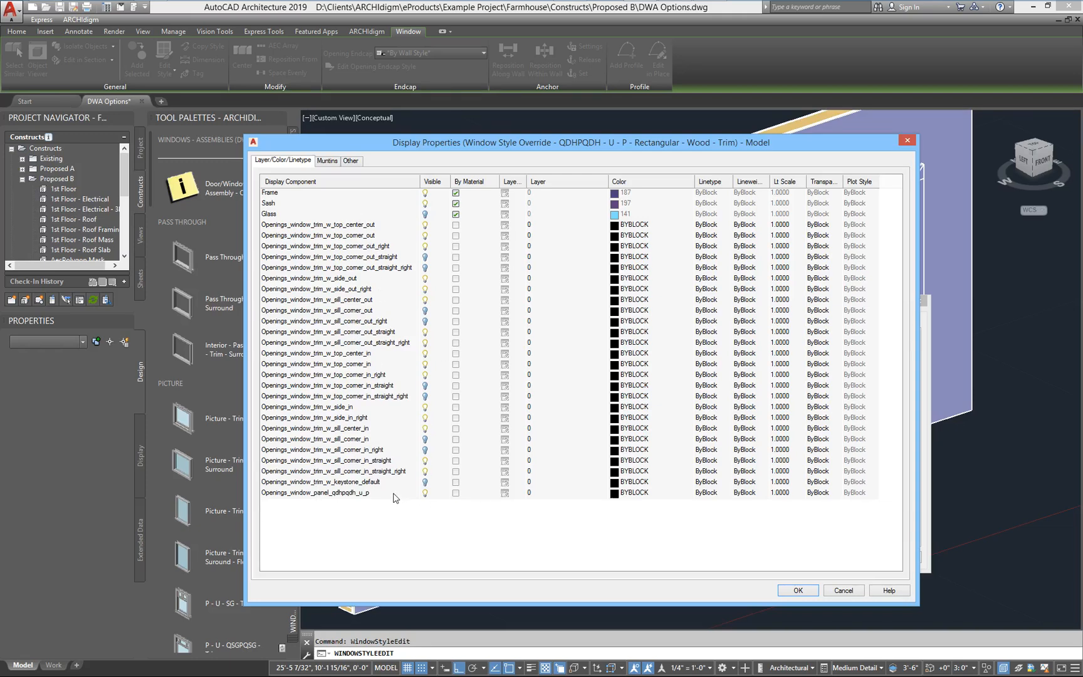
pyautogui.click(277, 494)
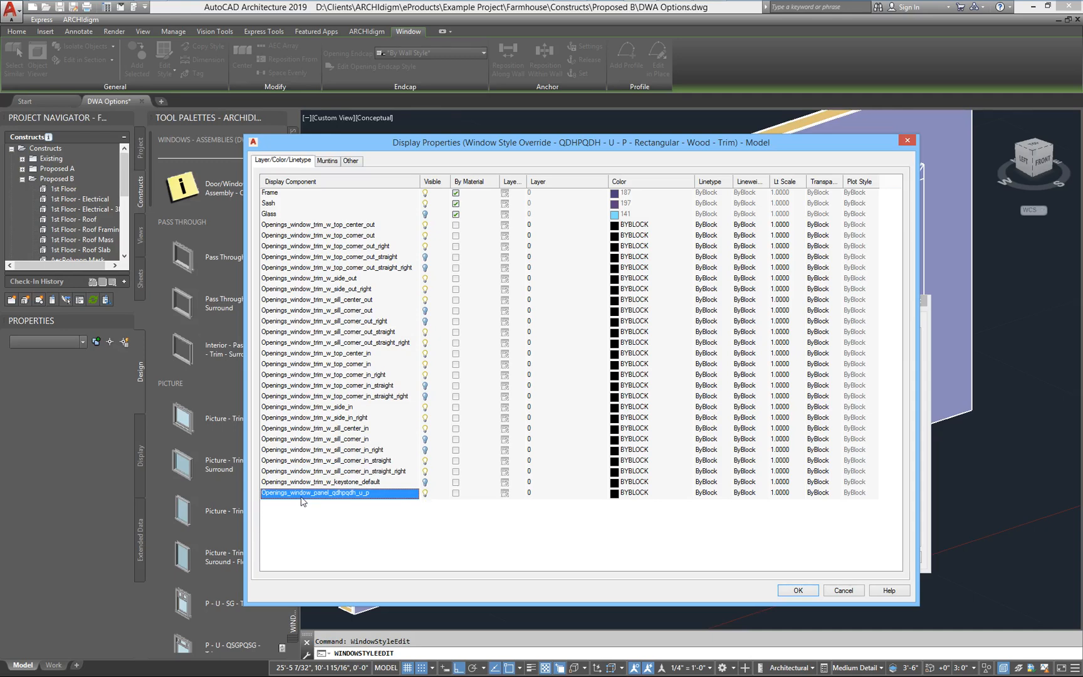
# - Inspect the custom block settings of Openings_window_panel_qdhpqdh_u_p, and close the block, display and style dialogs with OK
pyautogui.click(350, 161)
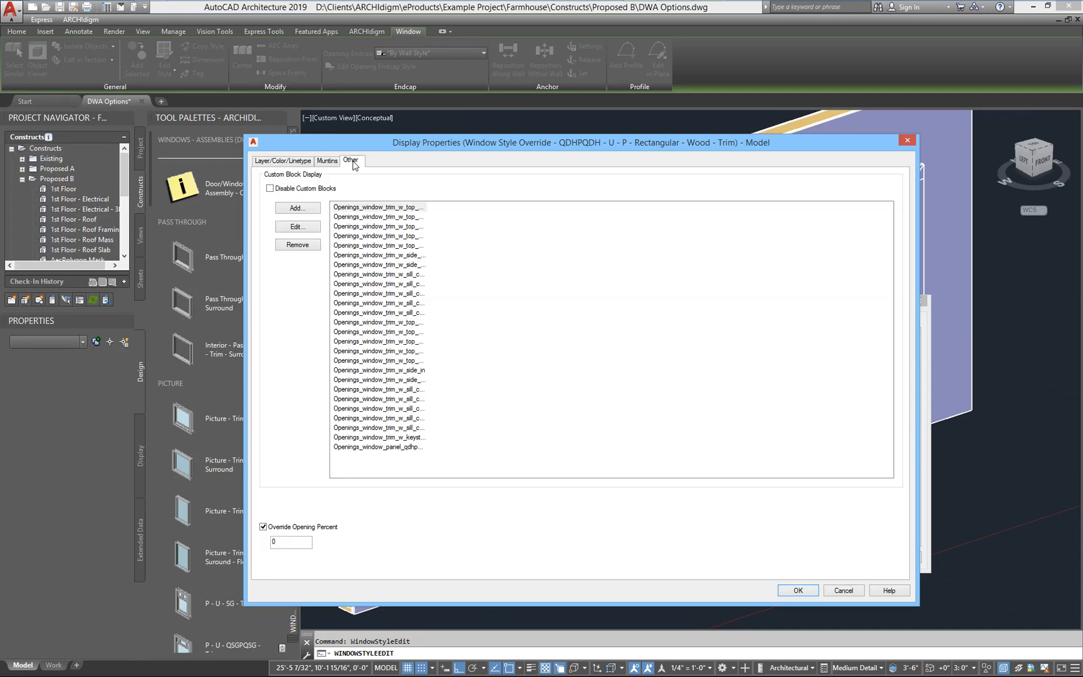
pyautogui.click(380, 447)
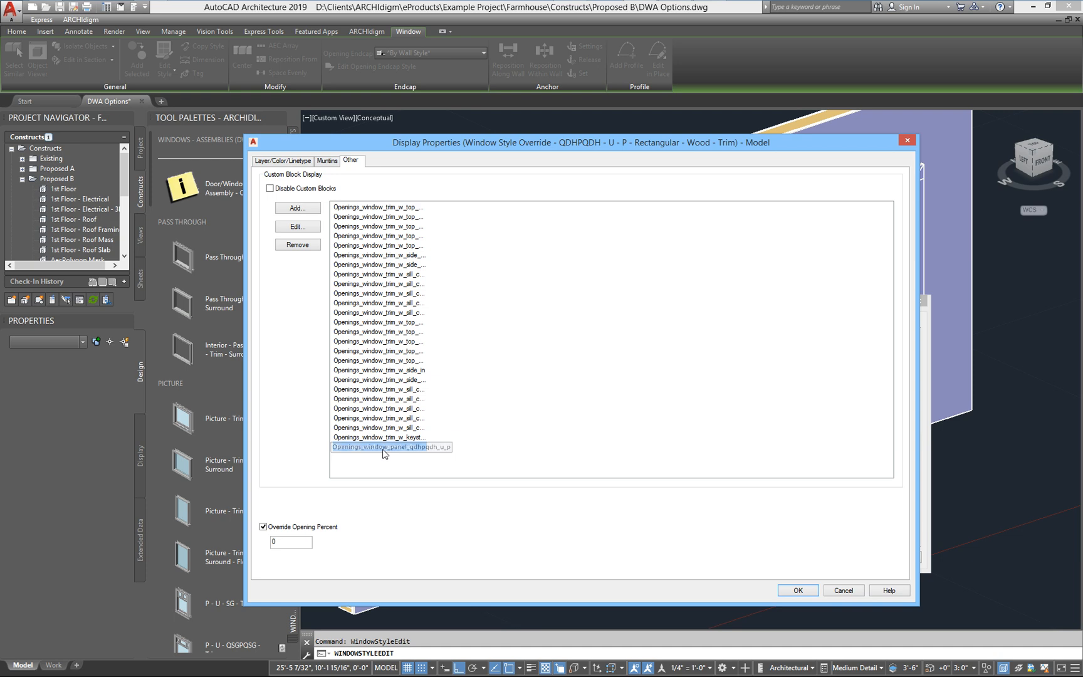
pyautogui.click(297, 226)
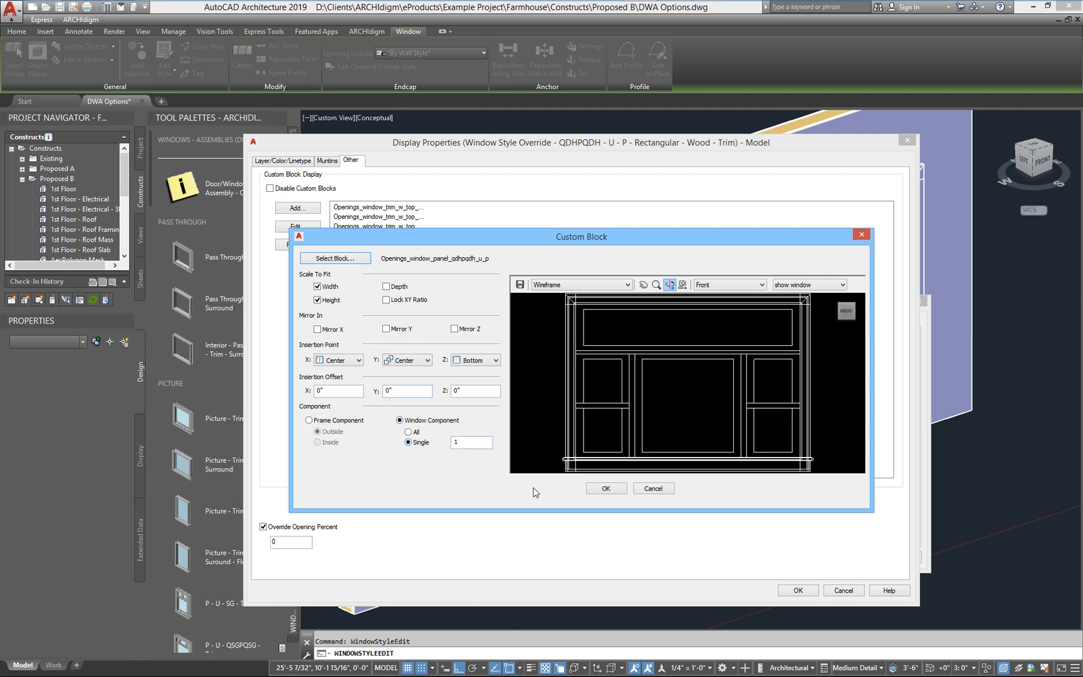
pyautogui.click(607, 489)
pyautogui.click(795, 589)
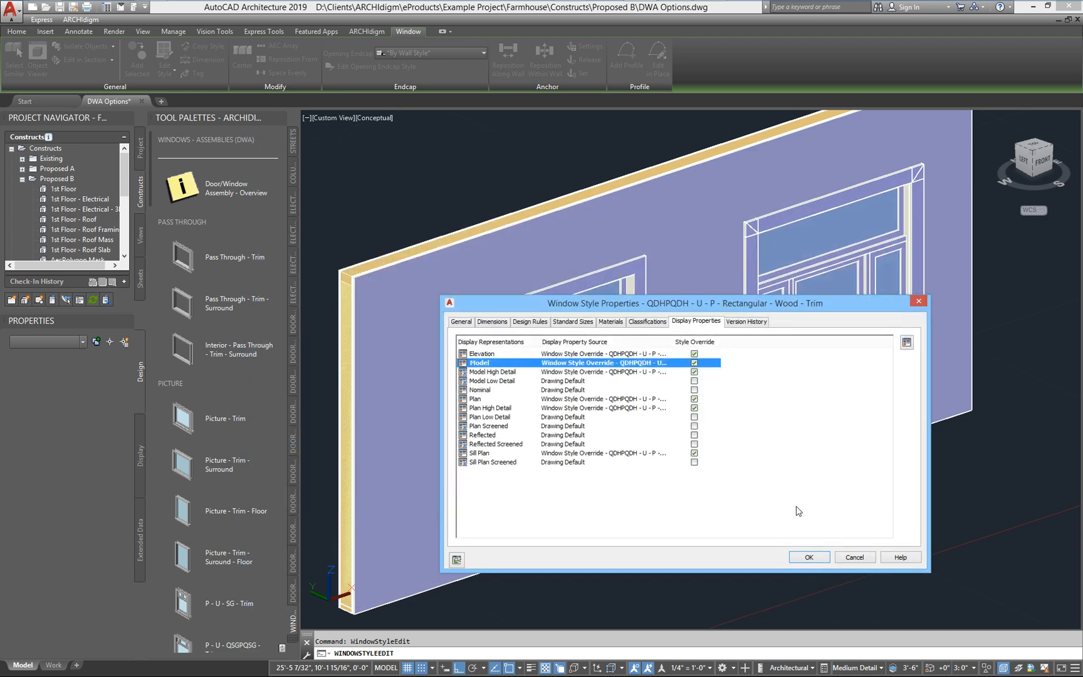
pyautogui.click(807, 557)
# - Insert the block Openings_window_panel_qdhpqdh_u_p into the drawing, in front of the wall beside the composite window
pyautogui.scroll(4, 686, 215)
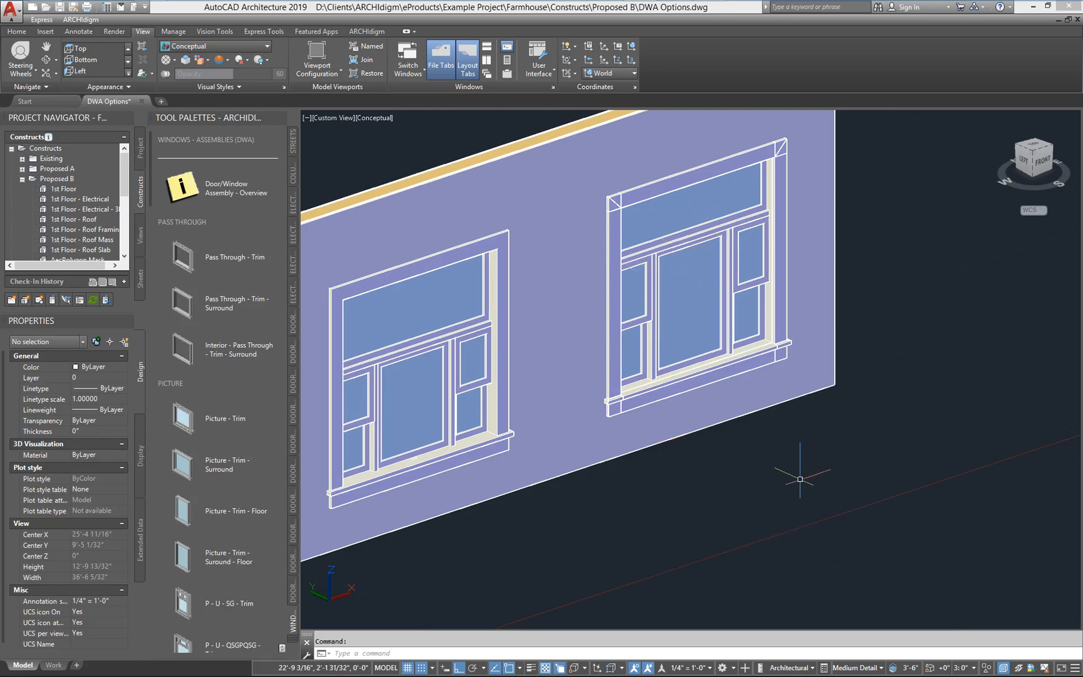
pyautogui.write('i')
pyautogui.press('Return')
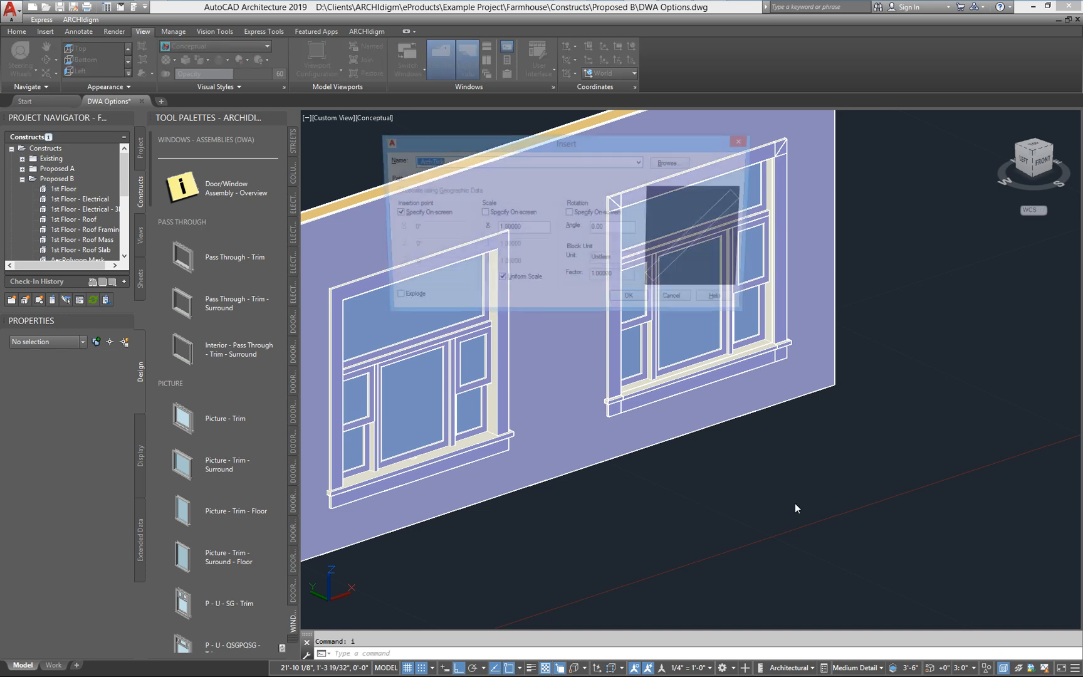
pyautogui.click(641, 161)
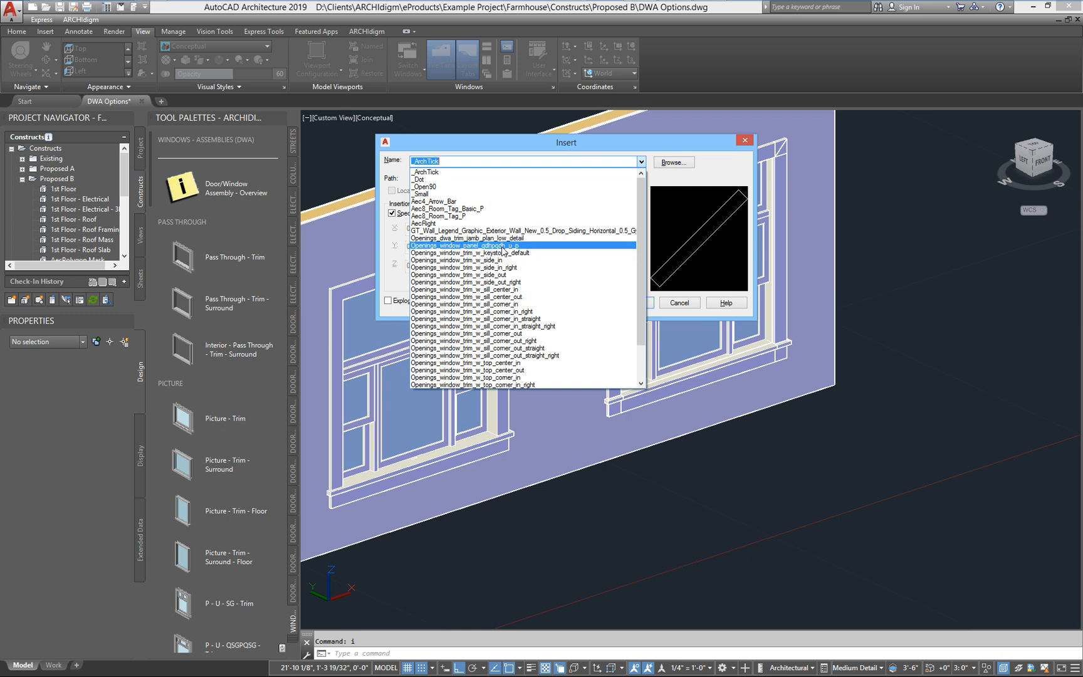
pyautogui.click(501, 246)
pyautogui.click(633, 303)
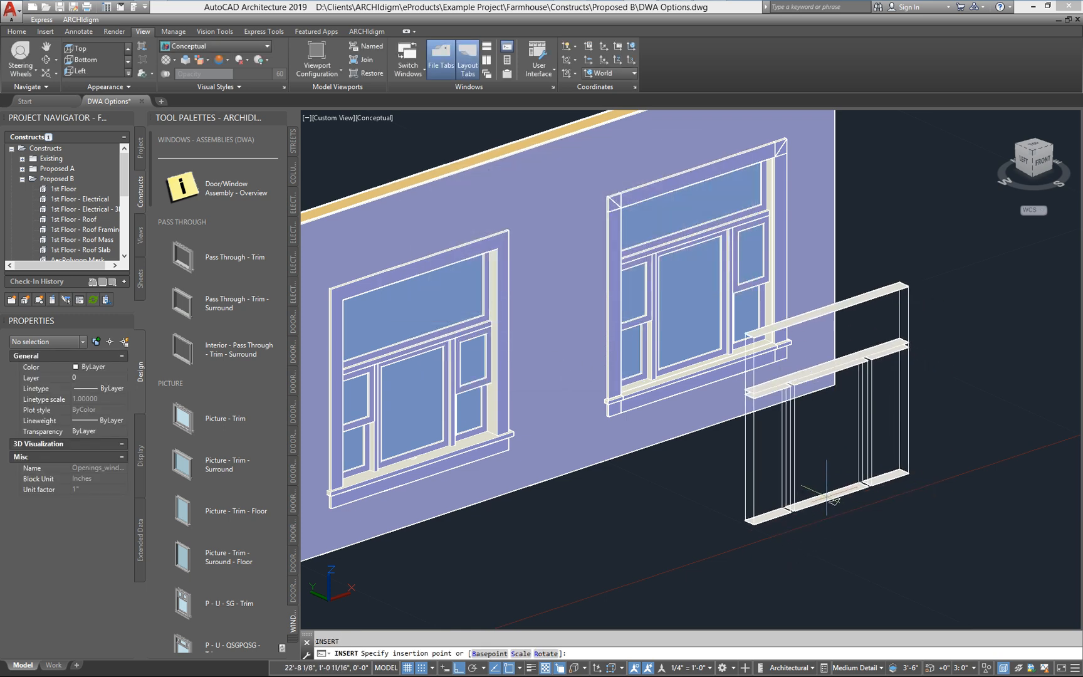
pyautogui.click(865, 516)
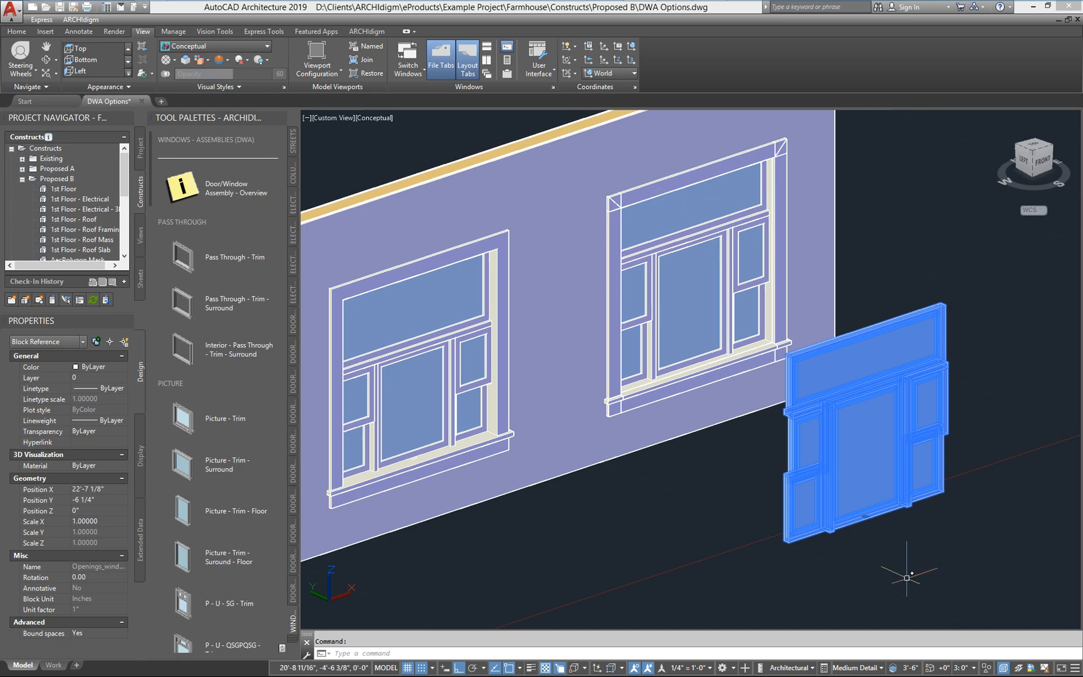
pyautogui.press('Escape')
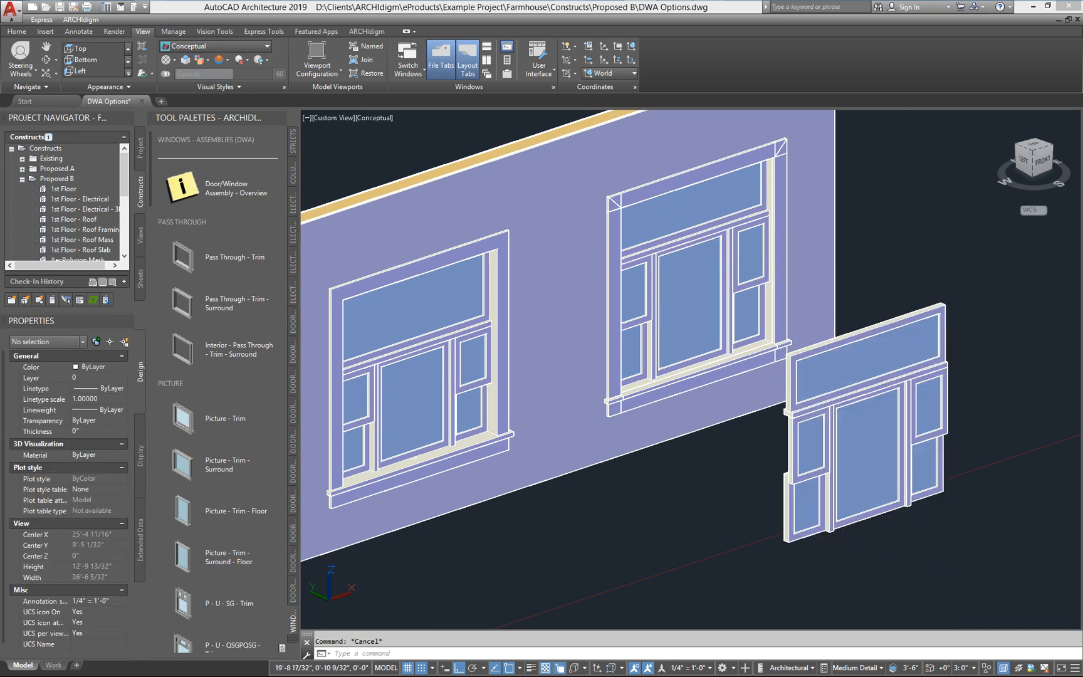
# - Open the Door/Window Assembly style Openings_Window_Panel_QDHPQDH_U_P in the Style Manager to its design rules
pyautogui.moveTo(740, 527); pyautogui.dragTo(750, 498, button='middle')
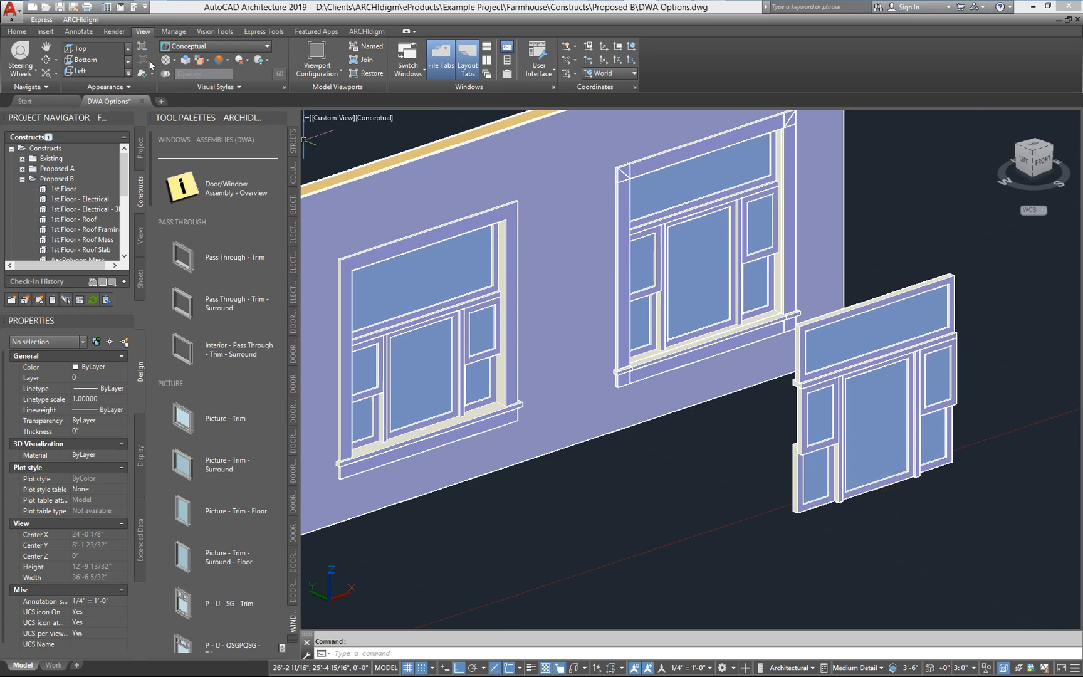
pyautogui.click(173, 32)
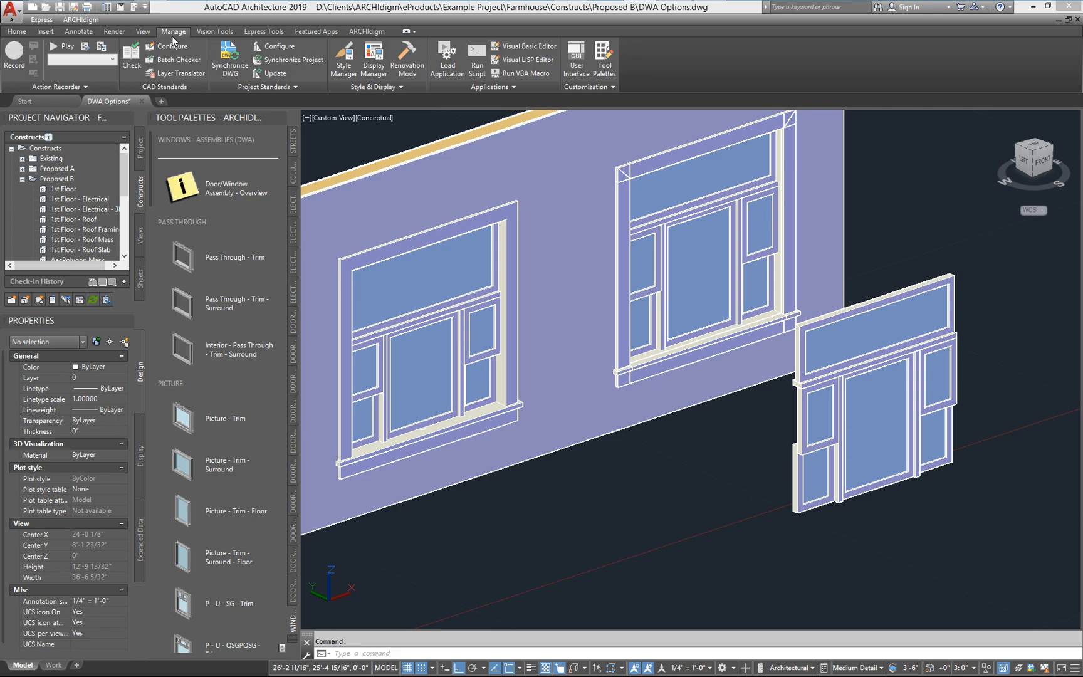
pyautogui.click(344, 63)
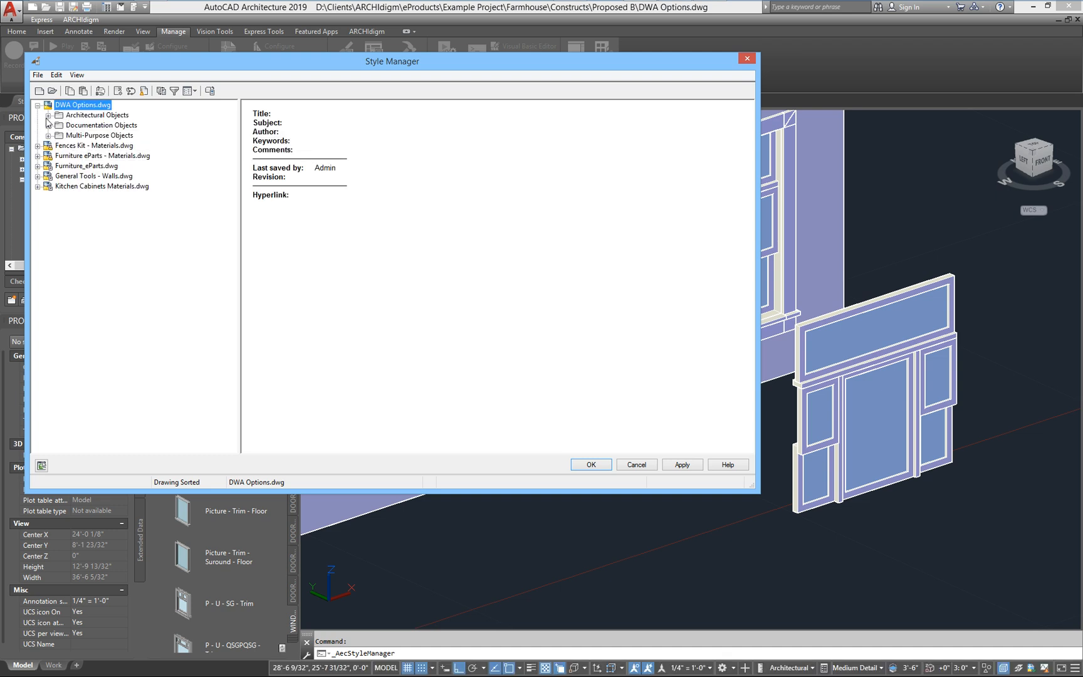
pyautogui.click(48, 116)
pyautogui.click(95, 156)
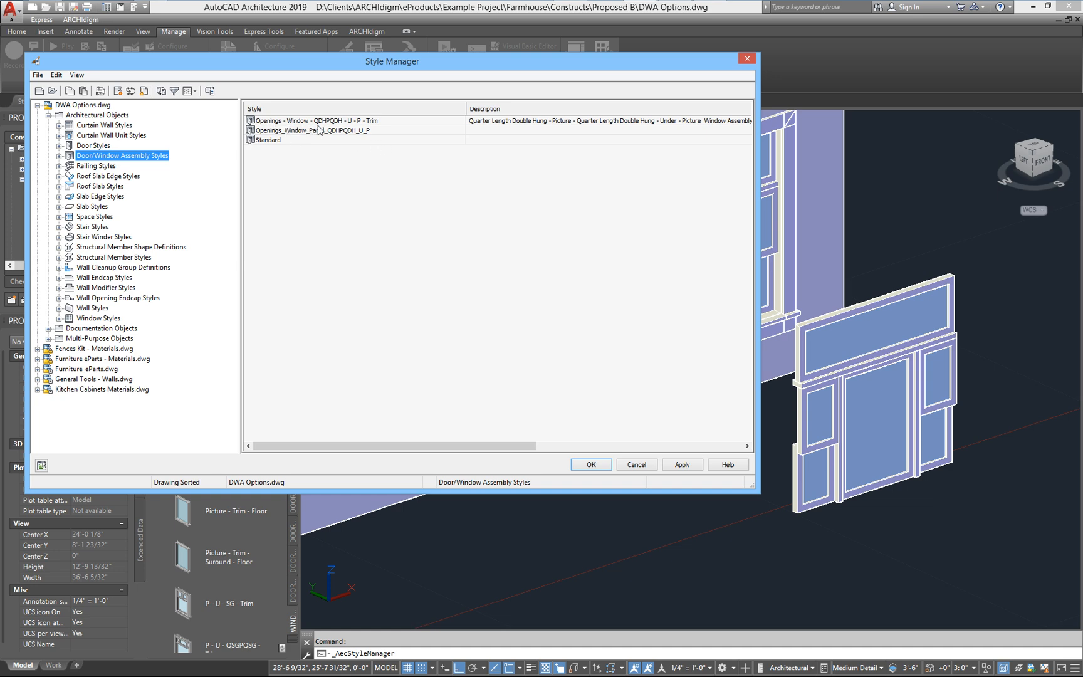
pyautogui.click(274, 123)
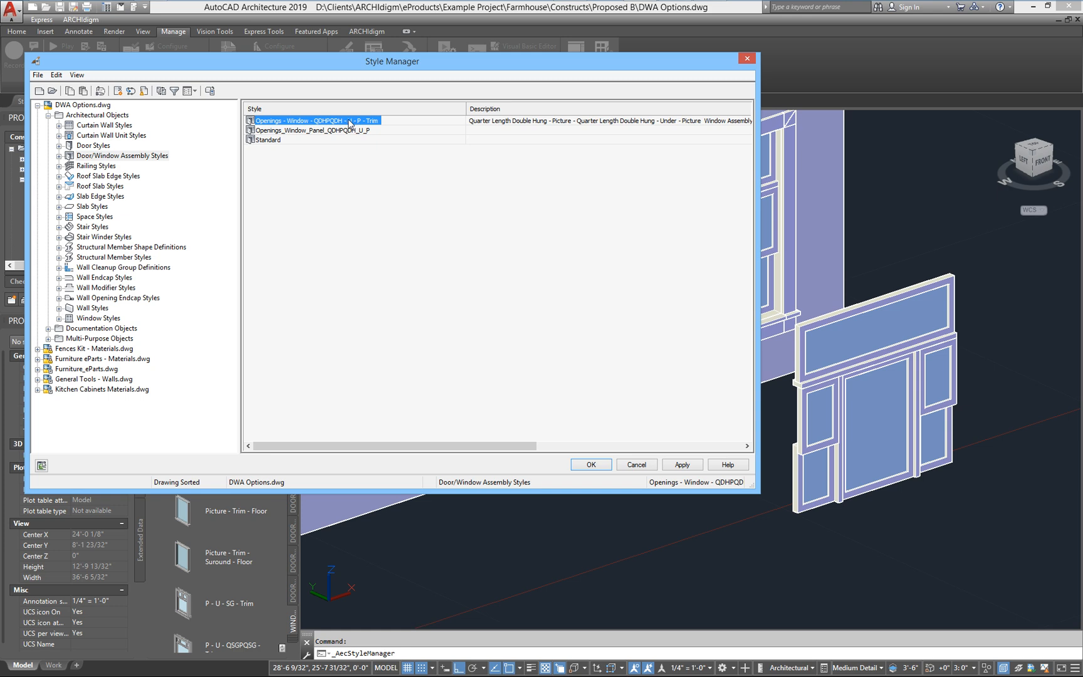
pyautogui.click(277, 131)
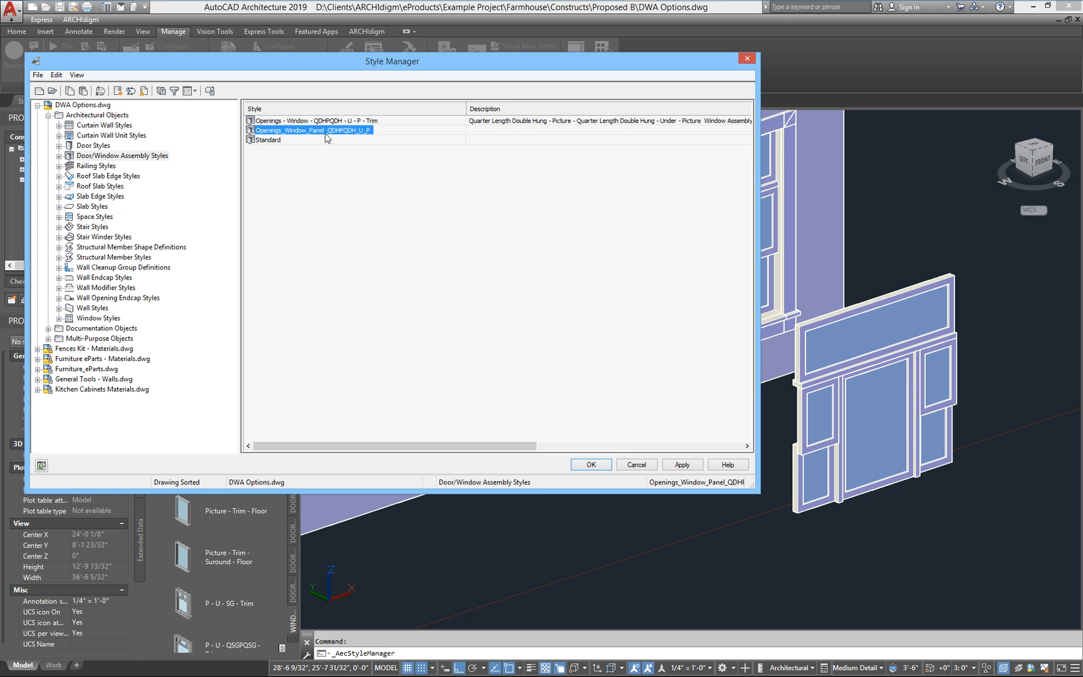
pyautogui.doubleClick(285, 133)
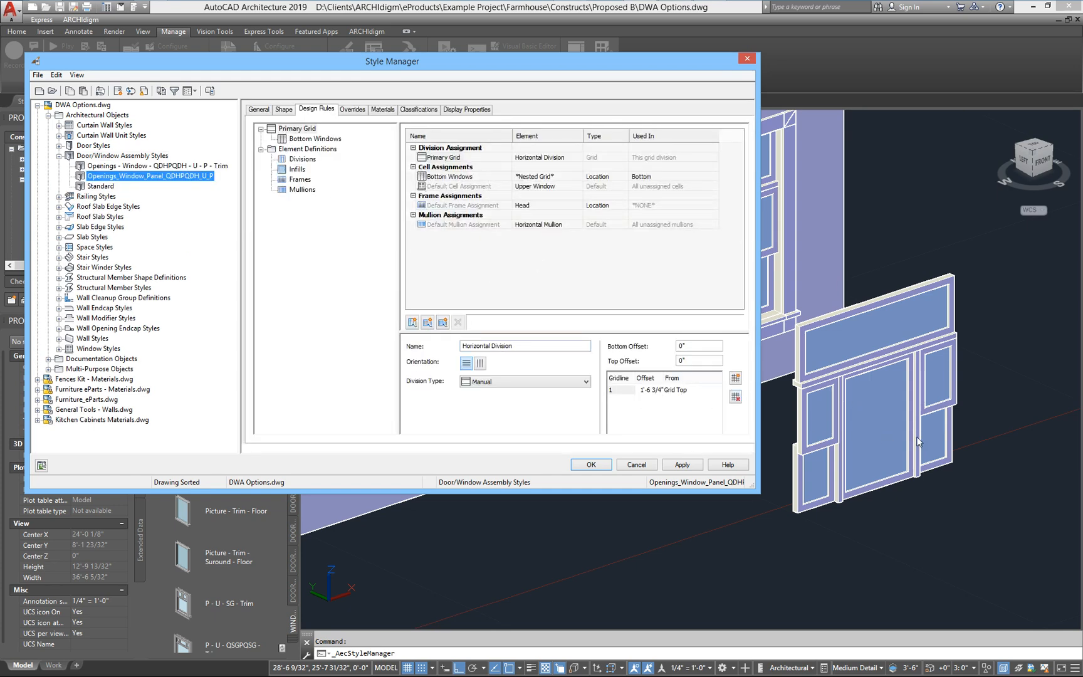
# - Set the panel style's primary grid gridline offset to 2' from the grid top, apply it, and close the Style Manager
pyautogui.click(629, 389)
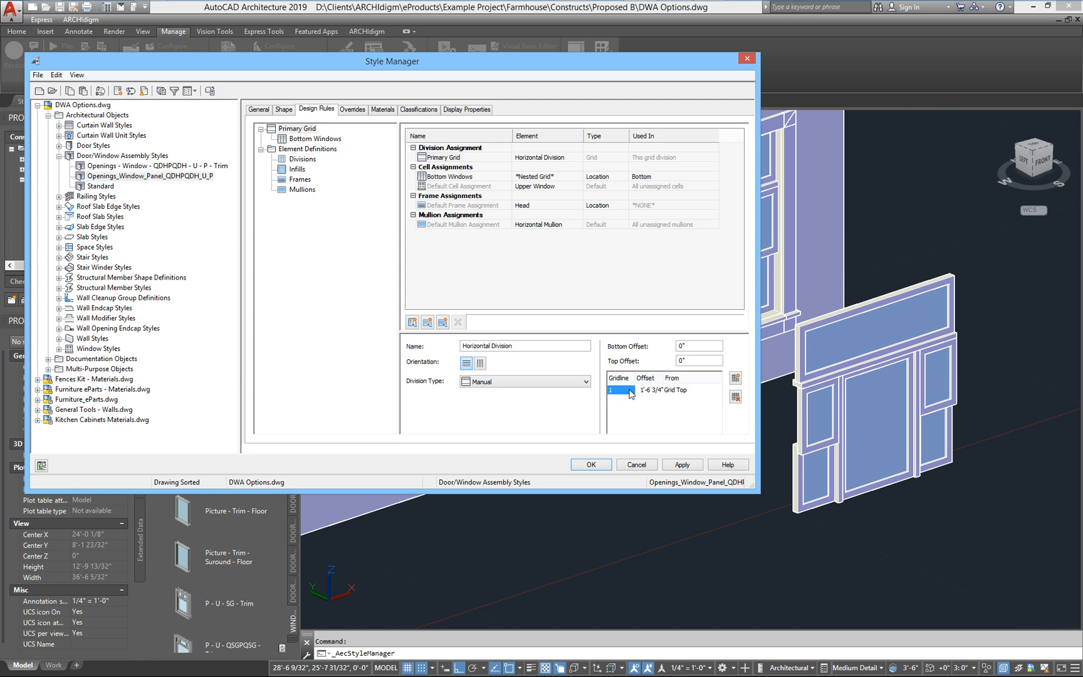
pyautogui.click(643, 391)
pyautogui.moveTo(645, 392); pyautogui.dragTo(612, 394)
pyautogui.write('2')
pyautogui.click(671, 420)
pyautogui.click(694, 463)
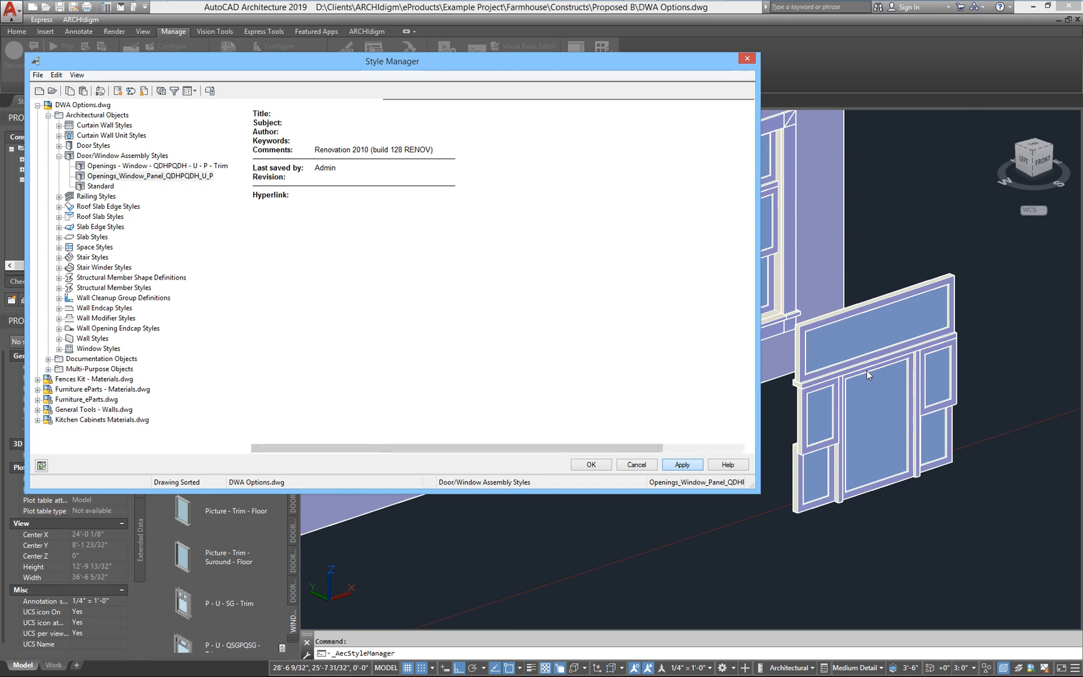
pyautogui.press('Return')
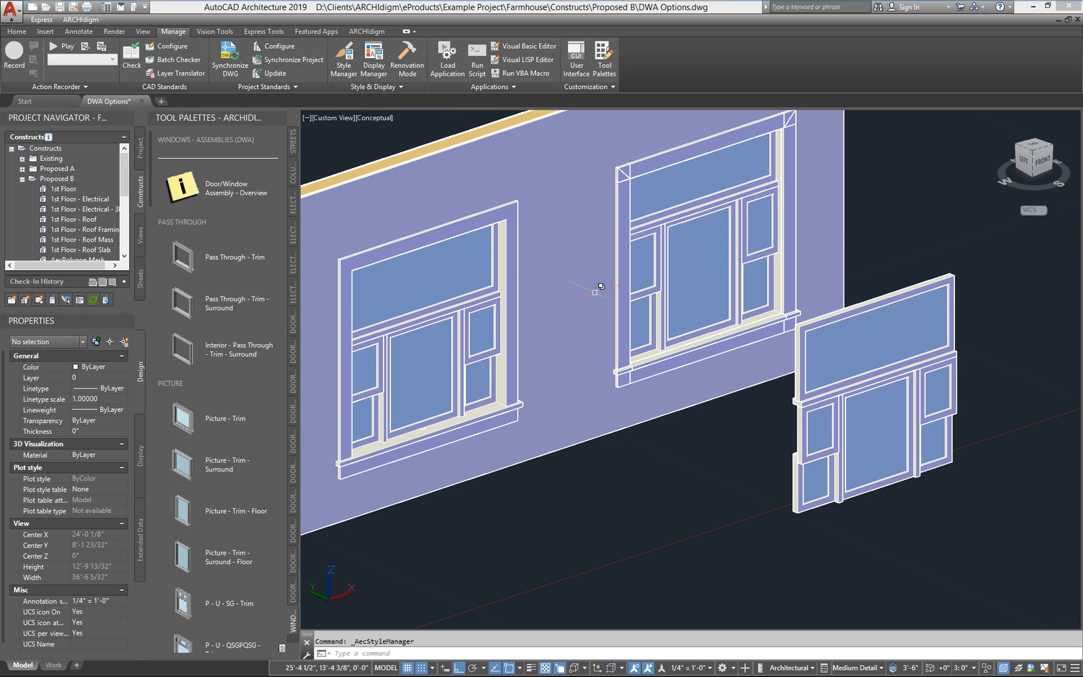
# - Refresh the composite window's display by switching the visual style to 2D Wireframe and back to Conceptual
pyautogui.click(143, 31)
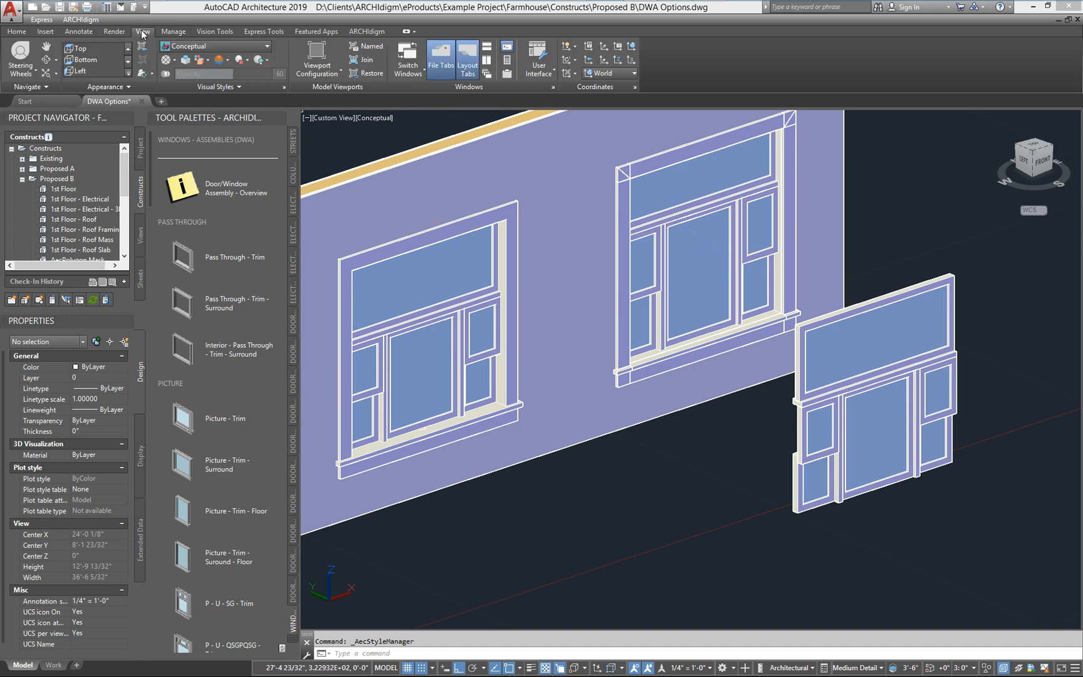
pyautogui.click(210, 47)
pyautogui.click(182, 68)
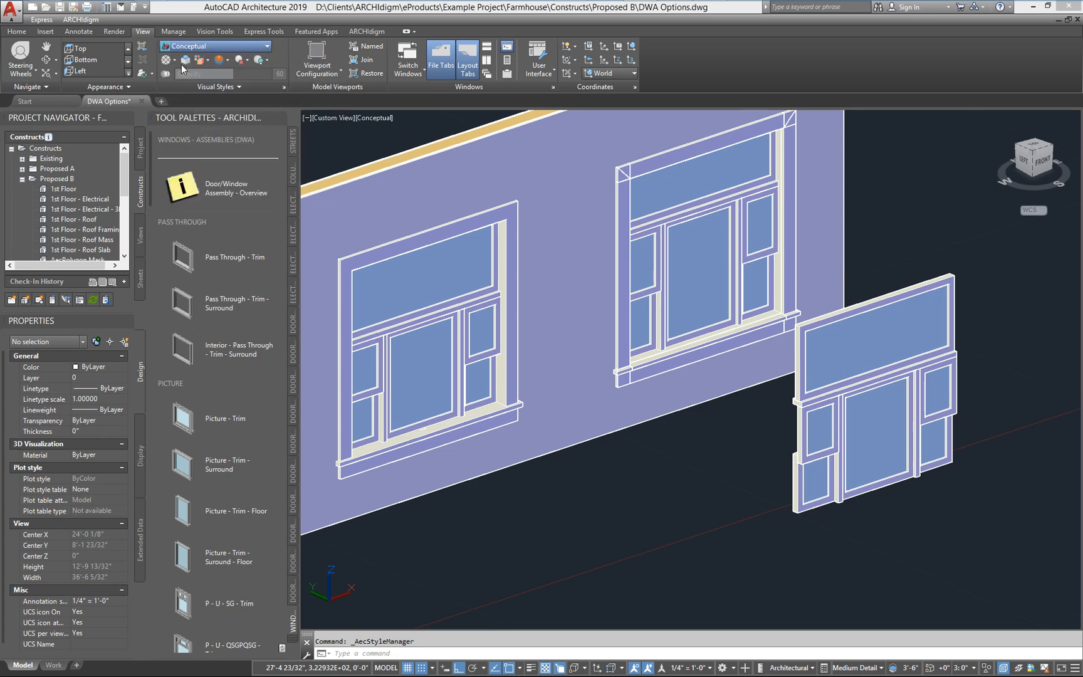
pyautogui.click(210, 48)
pyautogui.scroll(1, 210, 51)
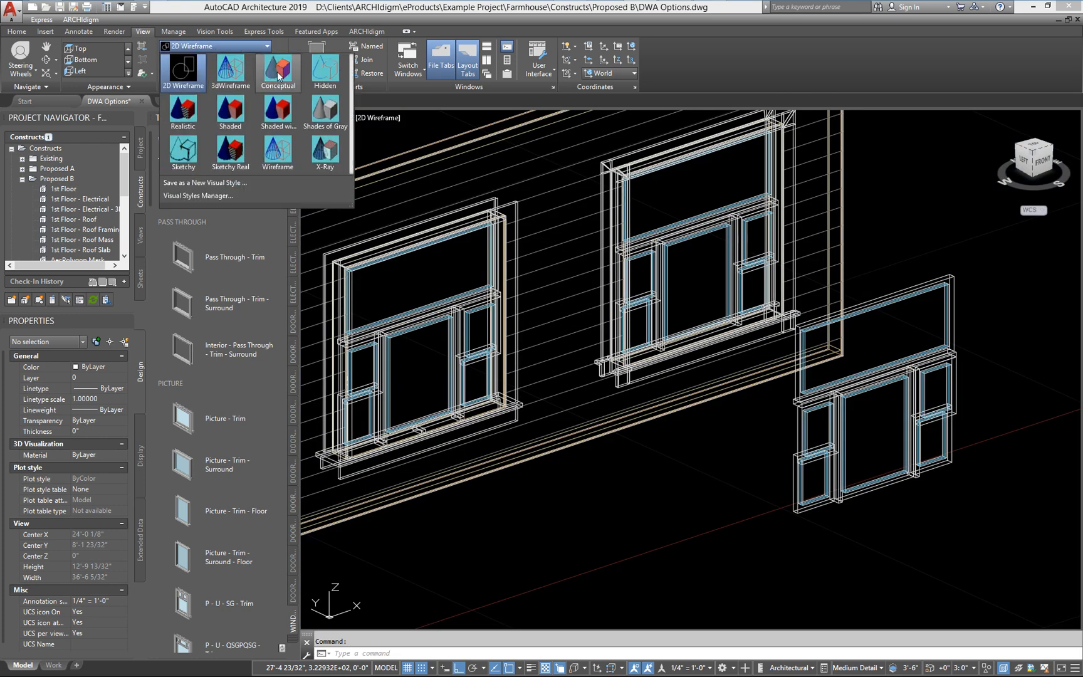
pyautogui.click(276, 71)
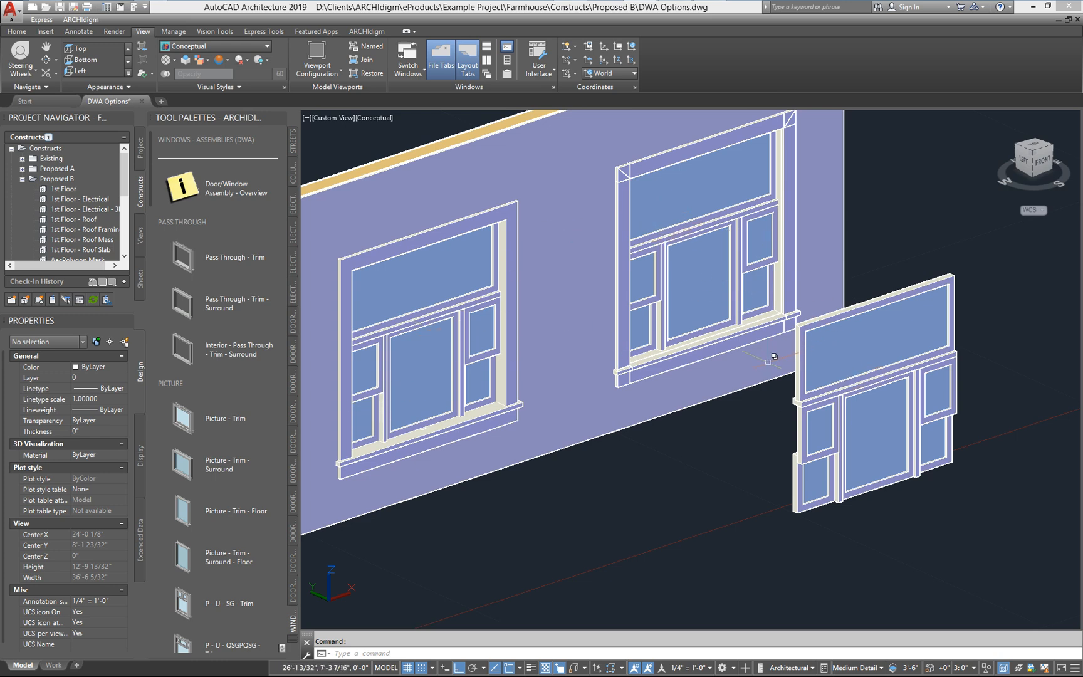
# - Examine both windows from the back and front of the wall, comparing their panel layout and trim
pyautogui.moveTo(760, 365)
pyautogui.keyDown('shift'); pyautogui.moveTo(598, 332); pyautogui.dragTo(821, 291, button='middle'); pyautogui.keyUp('shift')
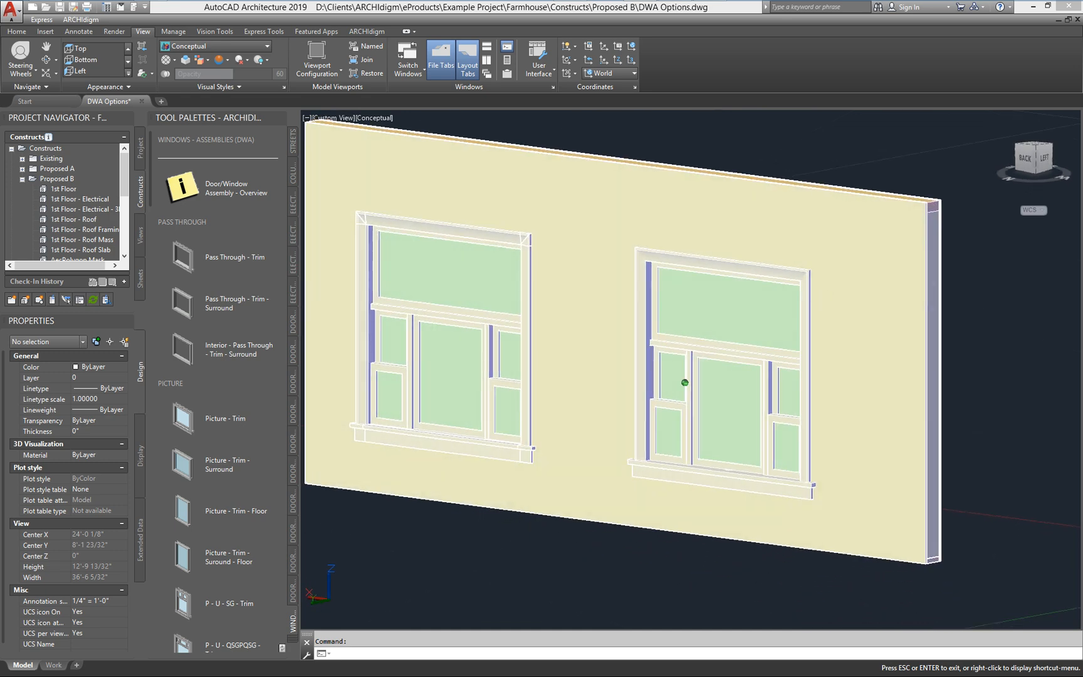
pyautogui.scroll(4, 754, 436)
pyautogui.scroll(-5, 592, 423)
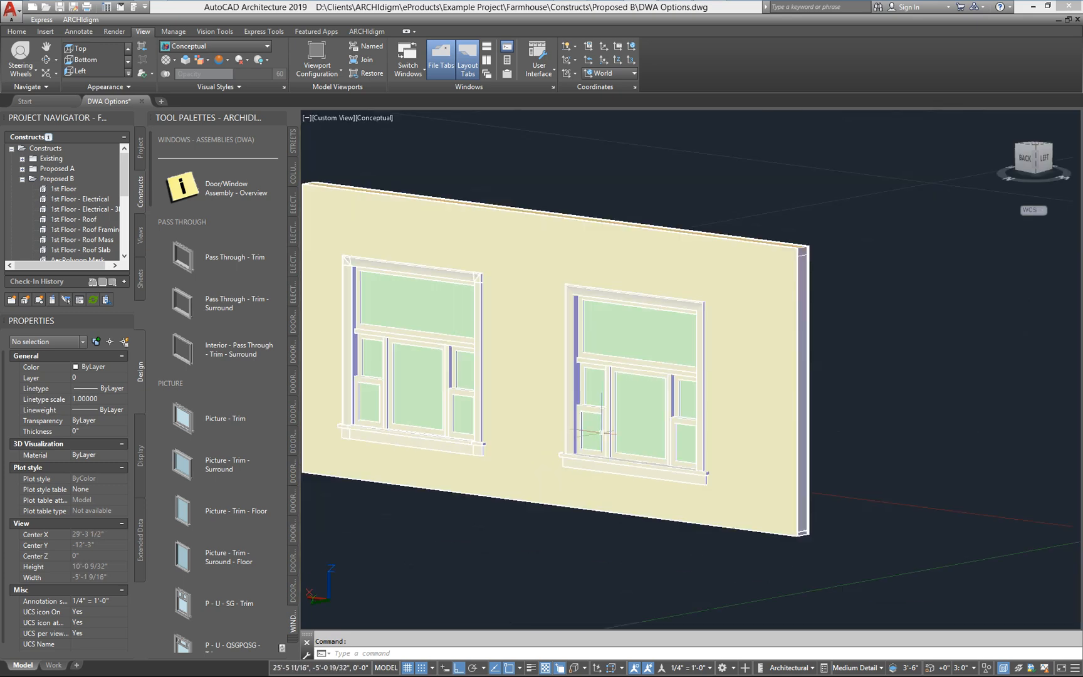
pyautogui.keyDown('shift'); pyautogui.moveTo(660, 384); pyautogui.dragTo(583, 380, button='middle'); pyautogui.keyUp('shift')
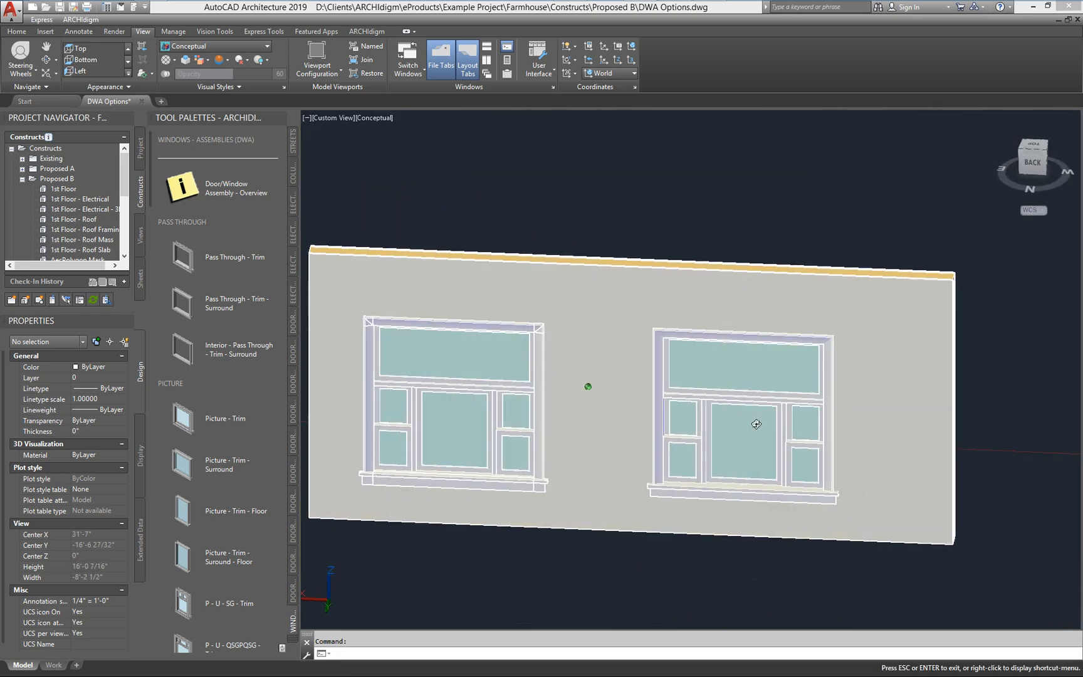
pyautogui.scroll(2, 401, 326)
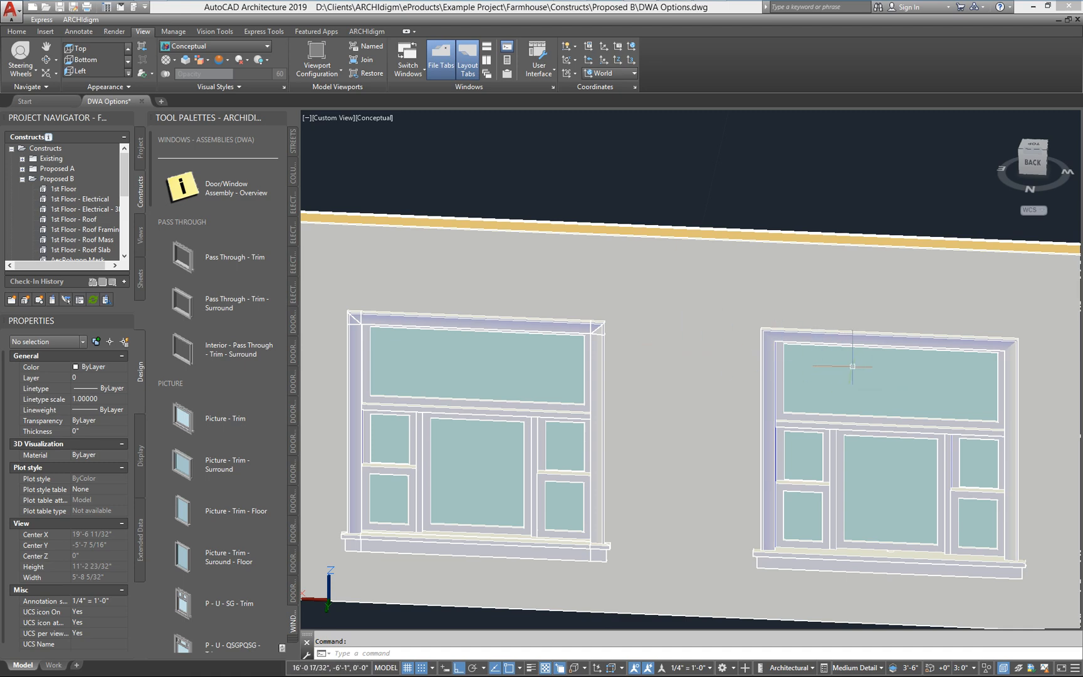
pyautogui.moveTo(848, 368)
pyautogui.keyDown('shift'); pyautogui.mouseDown(button='middle')
pyautogui.moveTo(599, 392)
pyautogui.moveTo(672, 343)
pyautogui.moveTo(657, 313)
pyautogui.mouseUp(button='middle'); pyautogui.keyUp('shift')
pyautogui.scroll(-5, 672, 344)
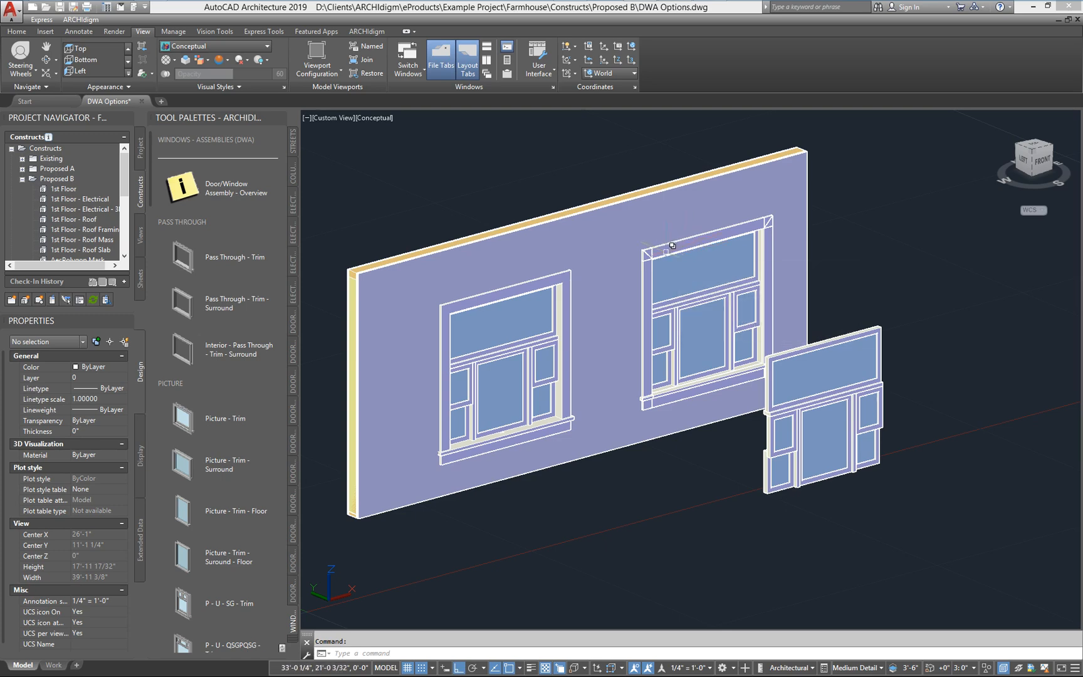
pyautogui.scroll(2, 540, 425)
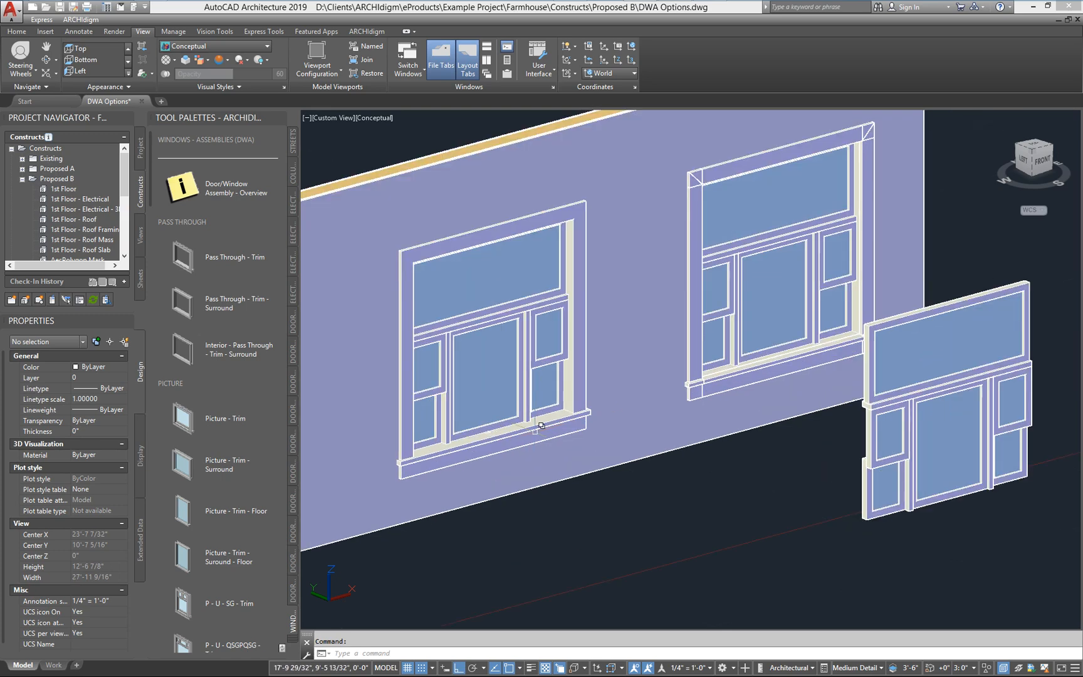
pyautogui.moveTo(525, 433); pyautogui.dragTo(543, 482, button='middle')
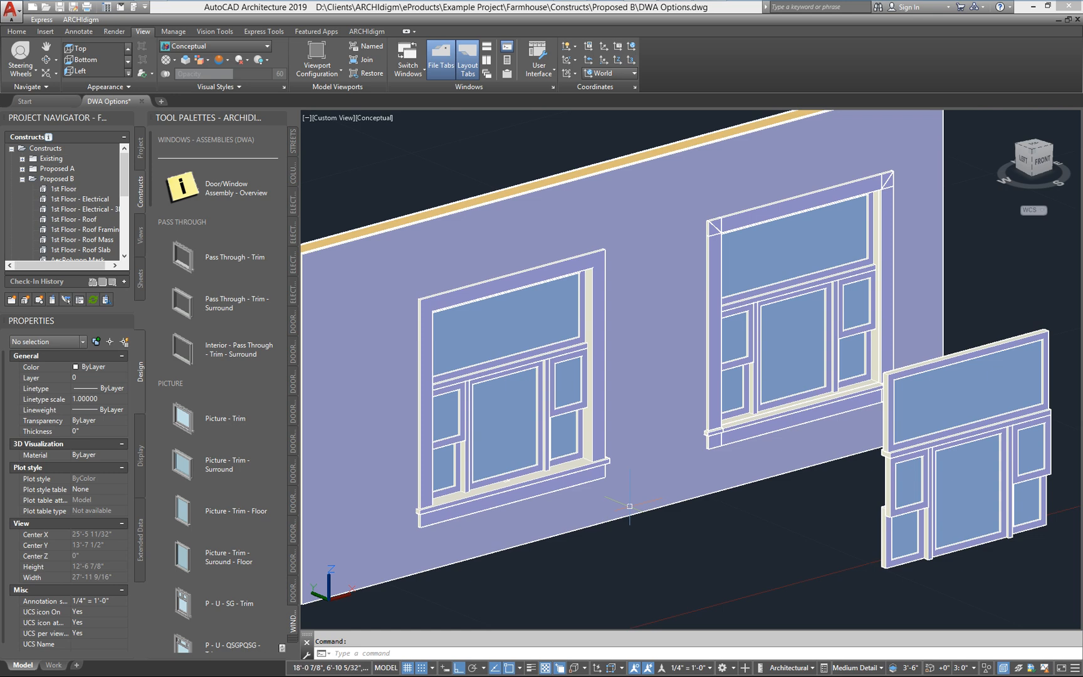
pyautogui.moveTo(629, 505)
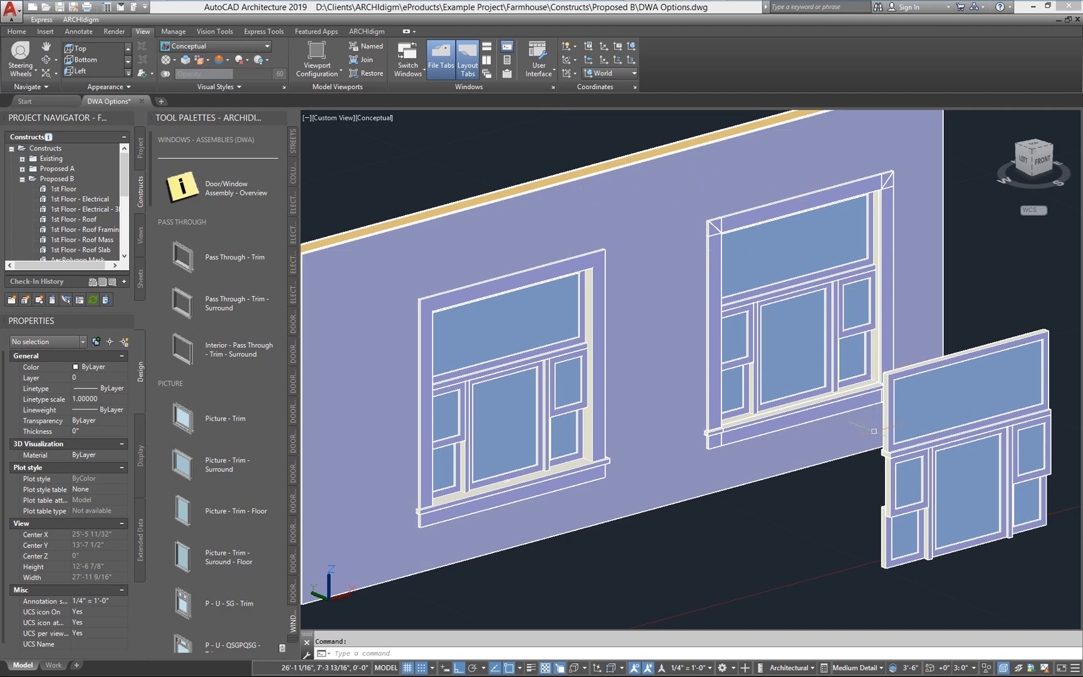
pyautogui.scroll(-2, 869, 431)
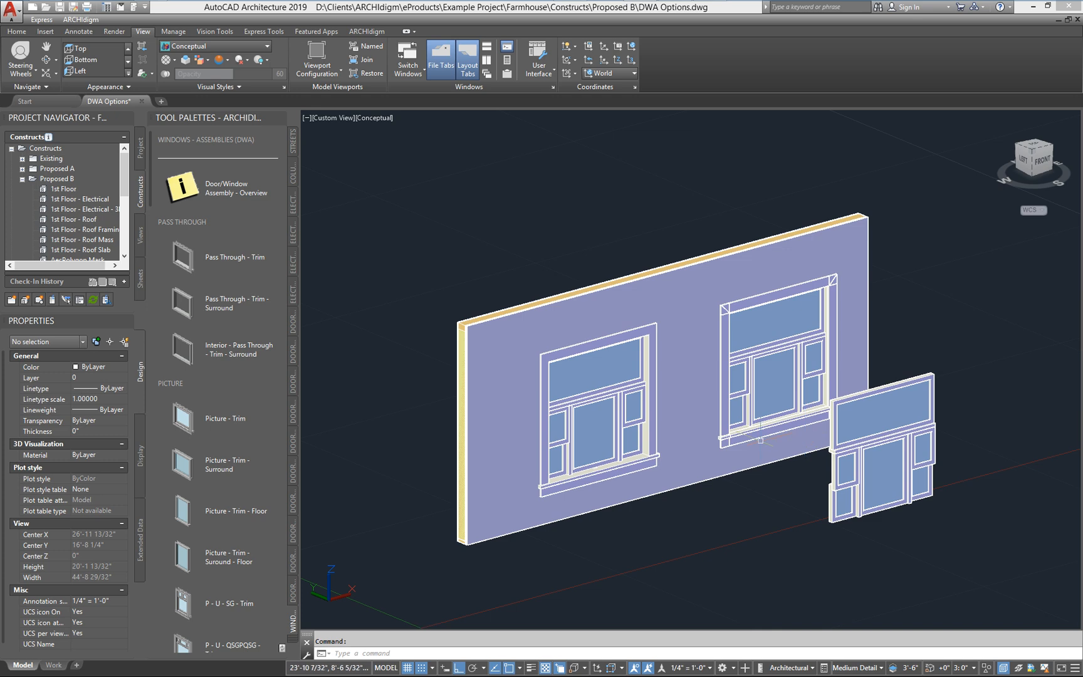
pyautogui.scroll(2, 759, 441)
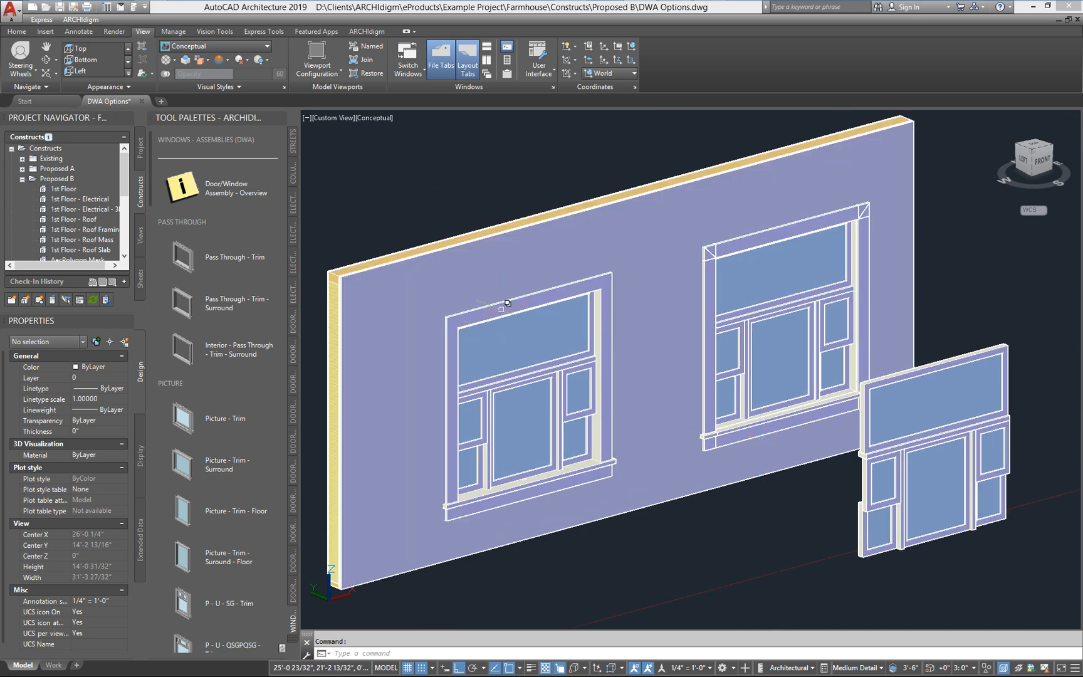
# - Set the predefined shape of the door/window assembly's style to Arch and apply the style change
pyautogui.click(495, 304)
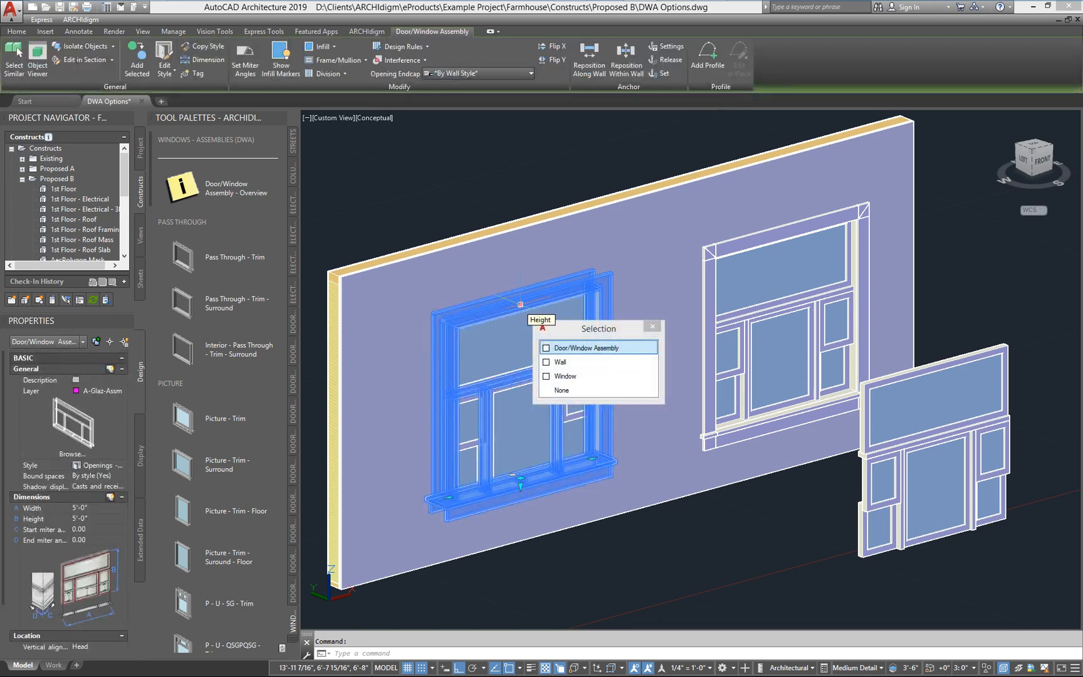
pyautogui.rightClick(489, 310)
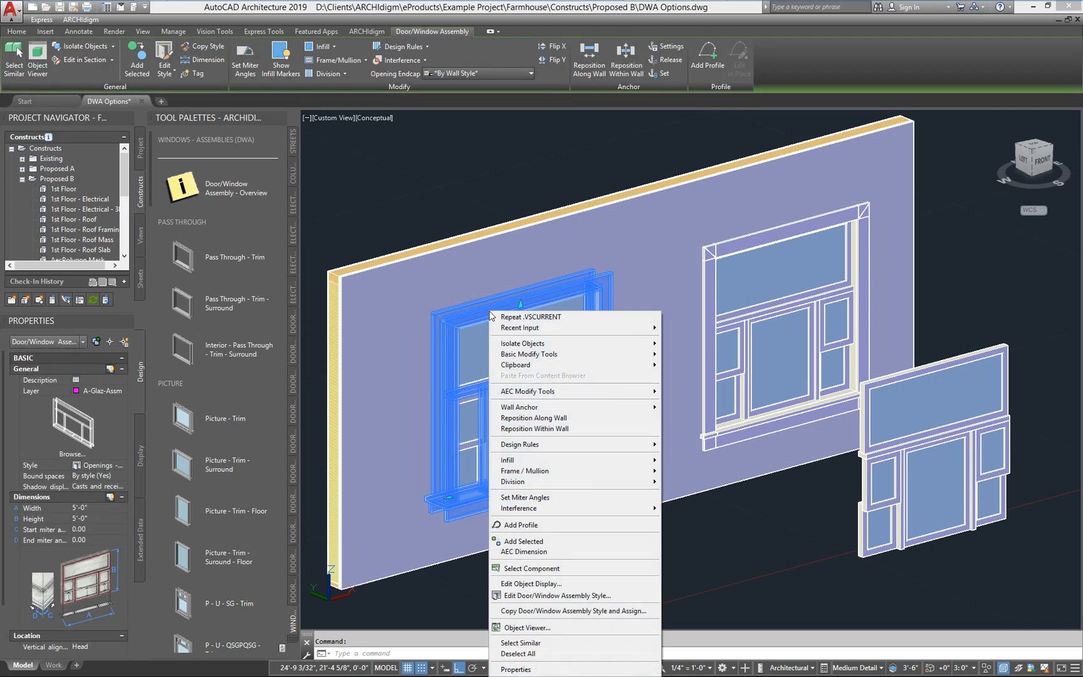
pyautogui.click(557, 595)
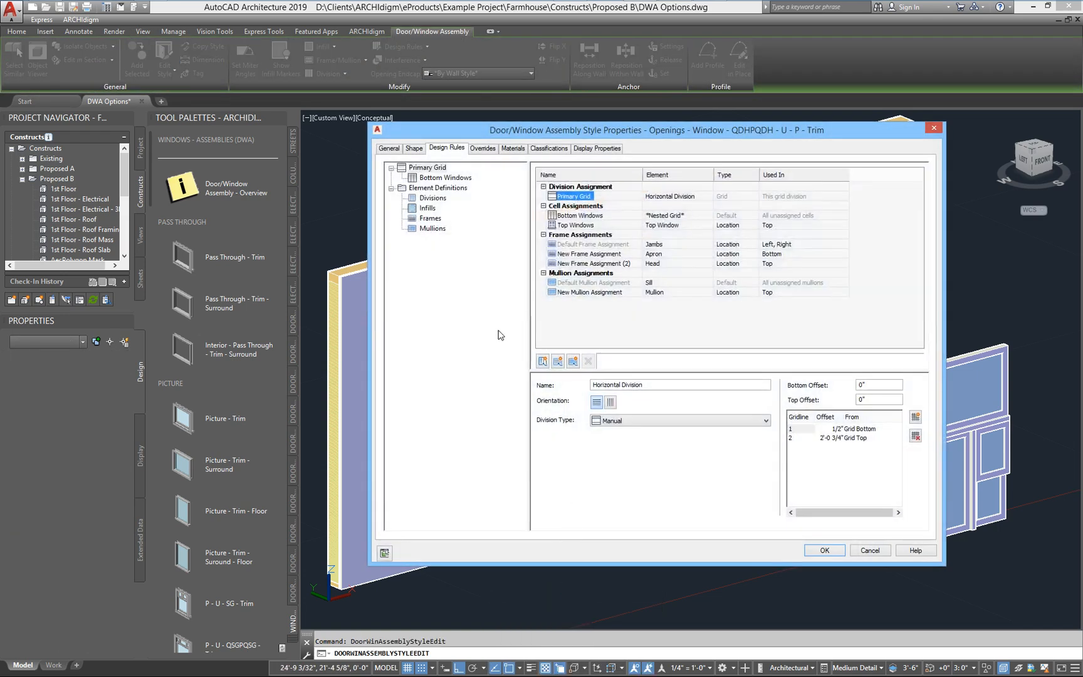
pyautogui.click(415, 149)
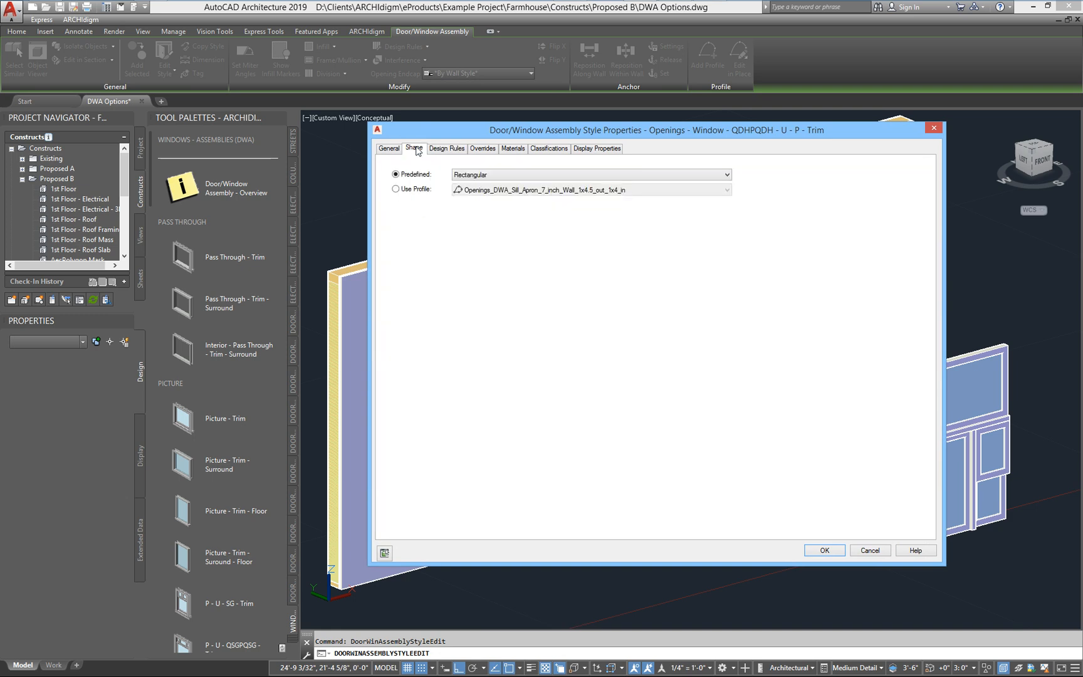
pyautogui.click(483, 176)
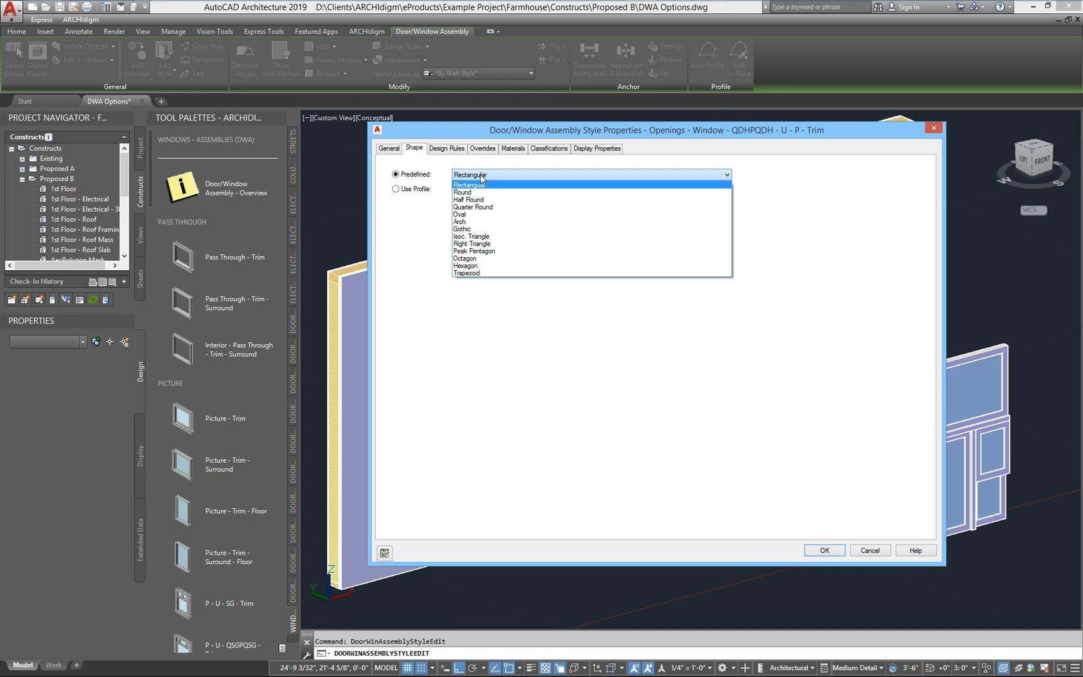
pyautogui.click(472, 222)
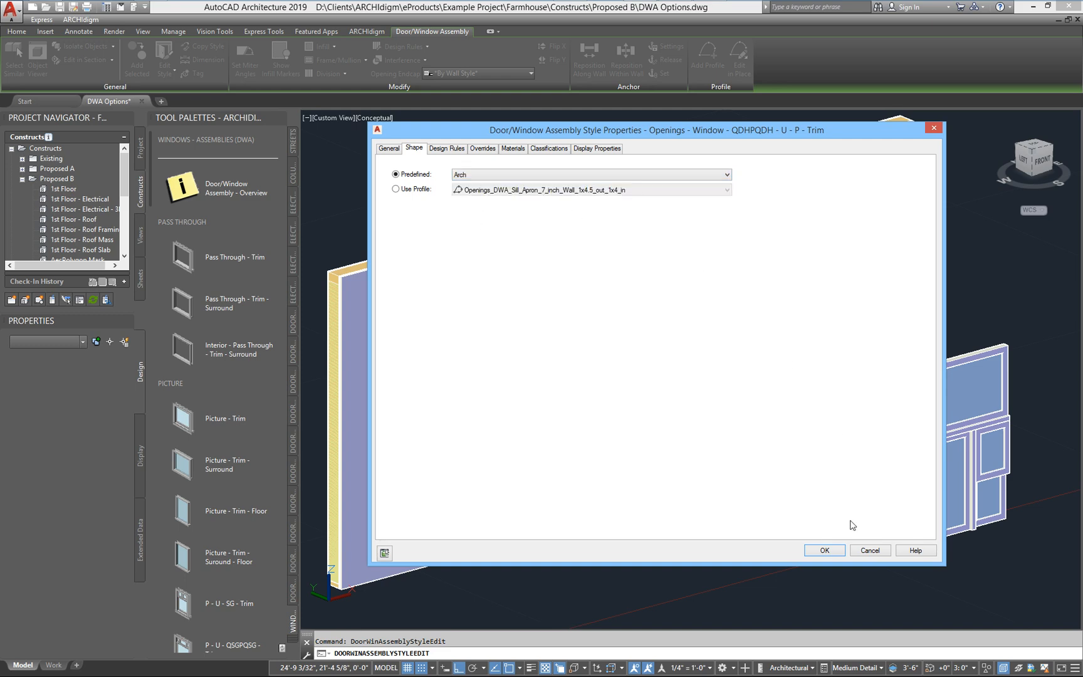
pyautogui.click(823, 550)
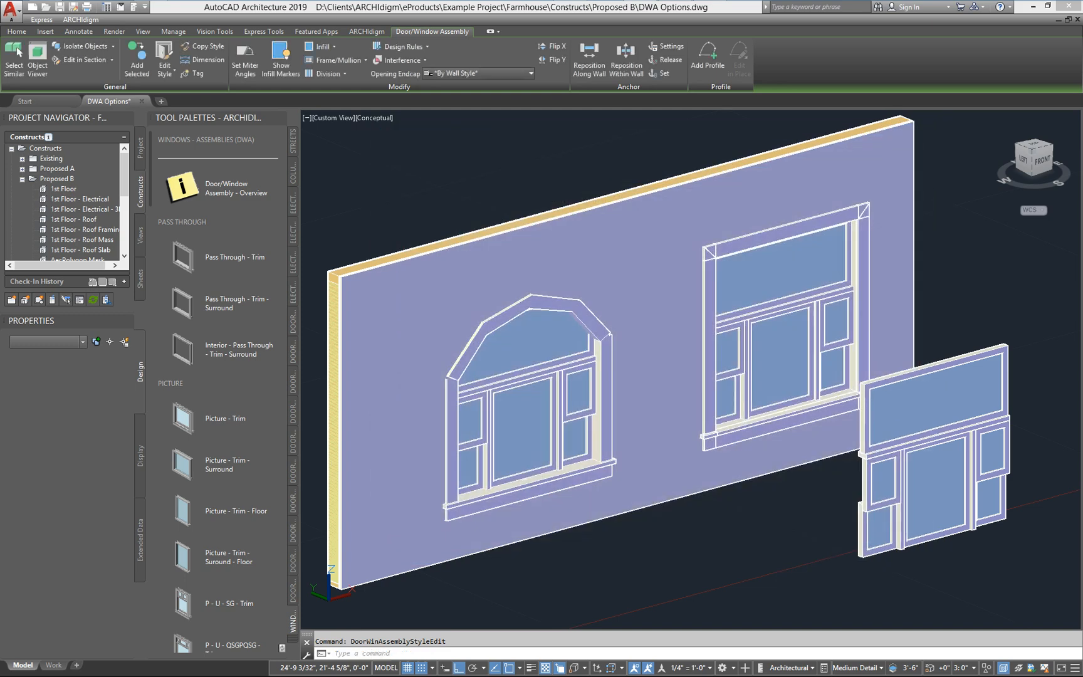
# - Set the predefined shape in the composite window style's design rules to Arch and apply it
pyautogui.click(798, 224)
pyautogui.rightClick(794, 229)
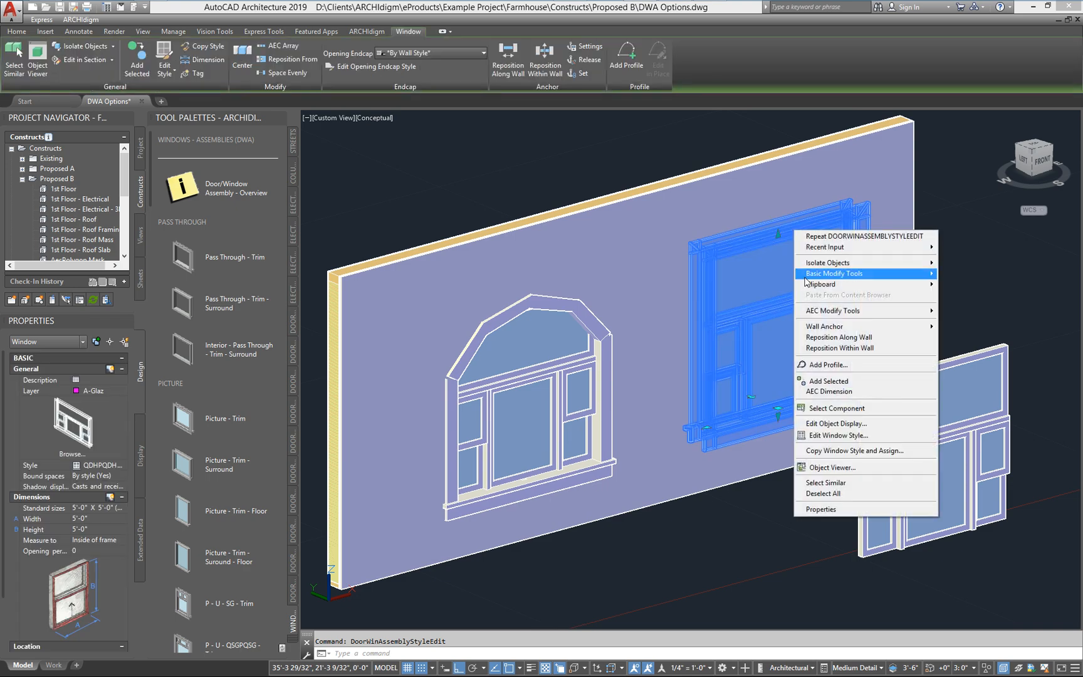
pyautogui.click(838, 435)
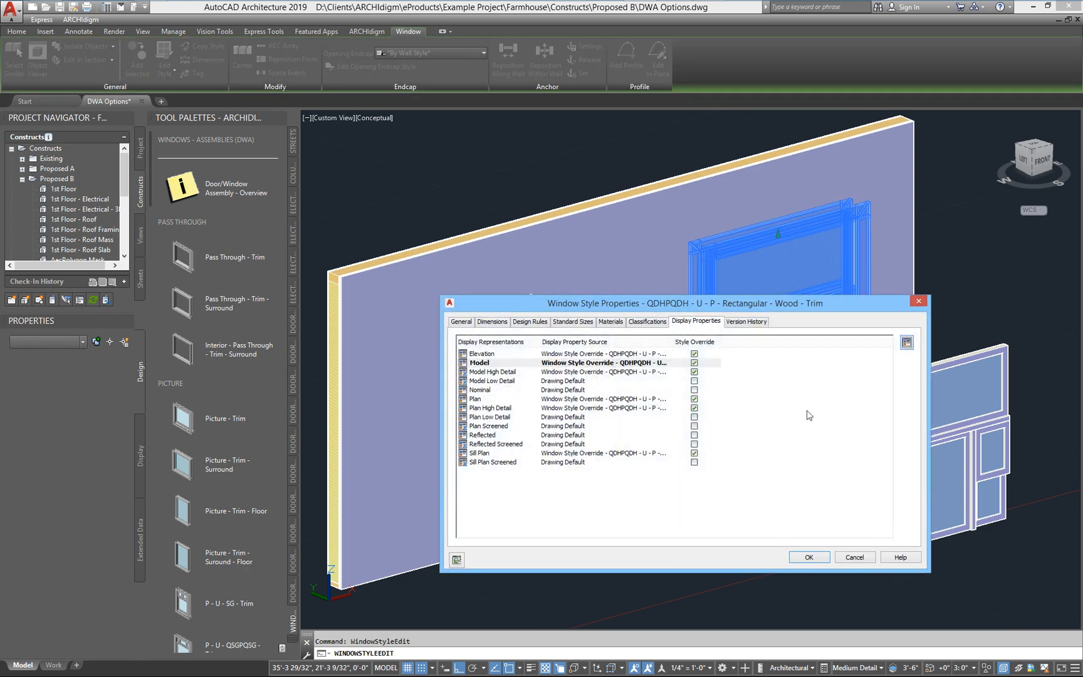
pyautogui.click(526, 322)
pyautogui.click(563, 349)
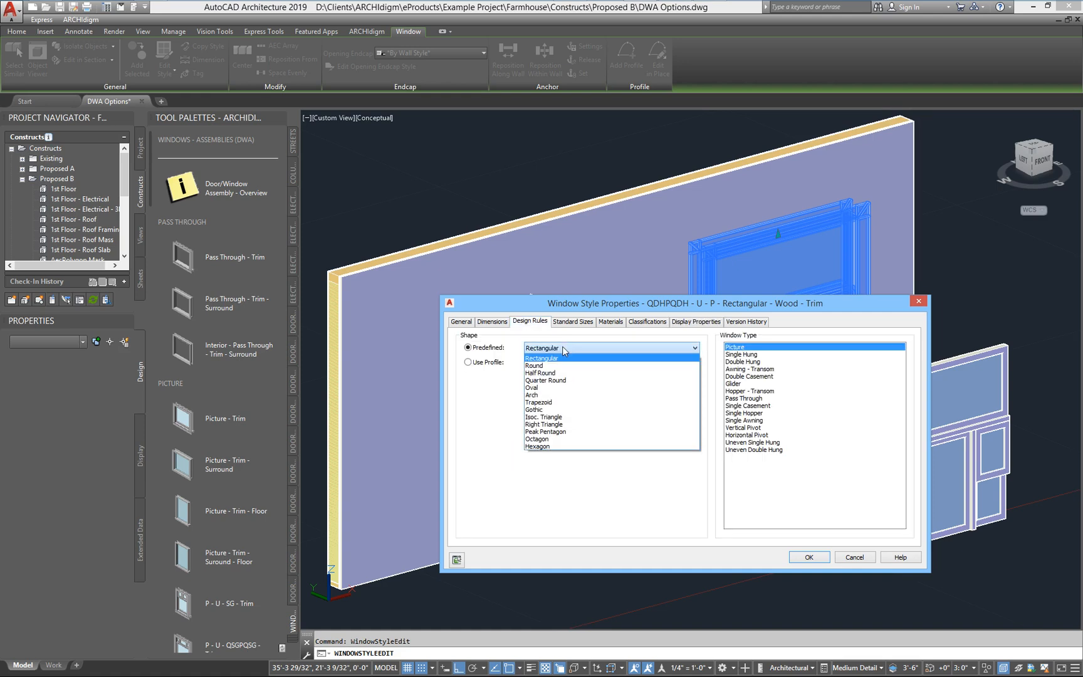
pyautogui.click(548, 395)
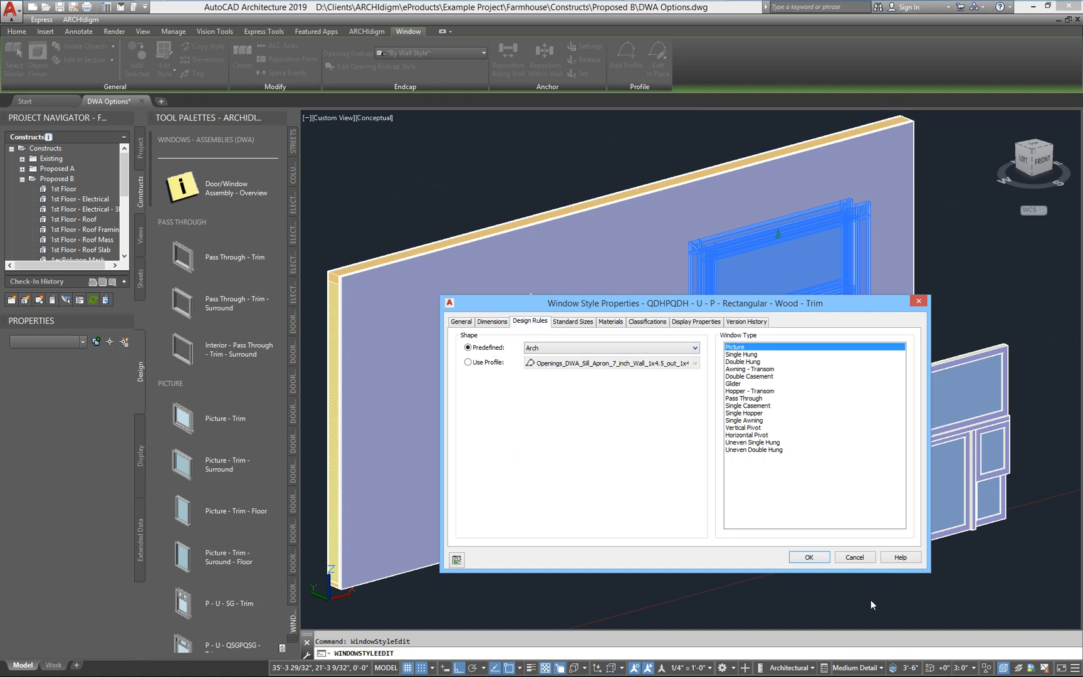
pyautogui.click(802, 558)
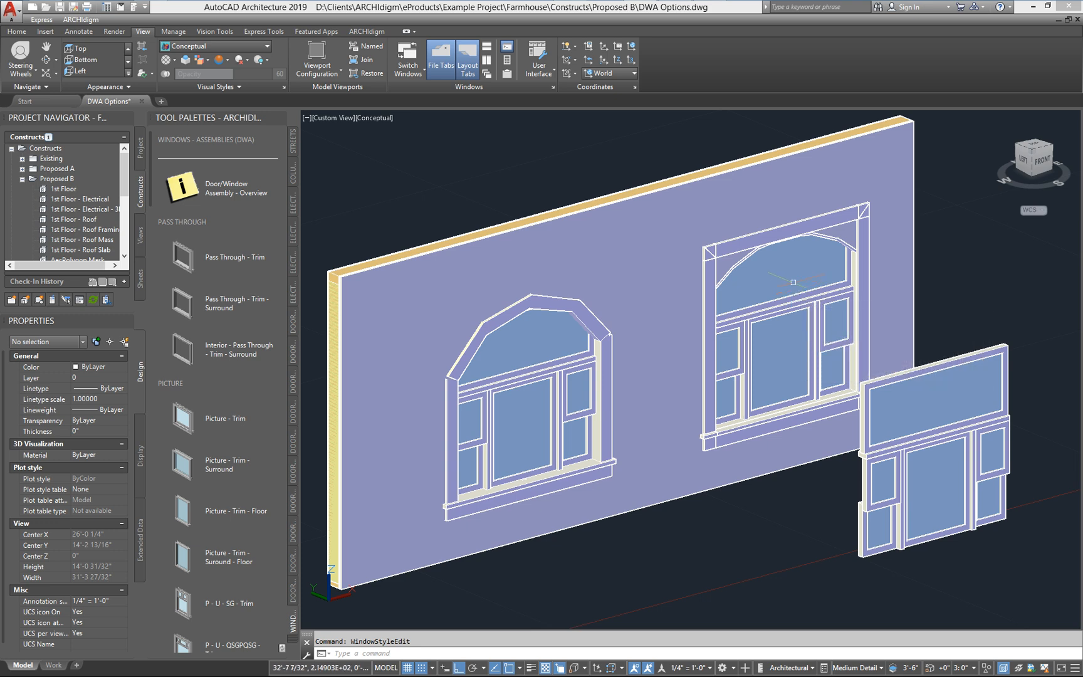
# - Set the facet deviation to .01 with FACETDEV to smooth the arched heads
pyautogui.moveTo(793, 282)
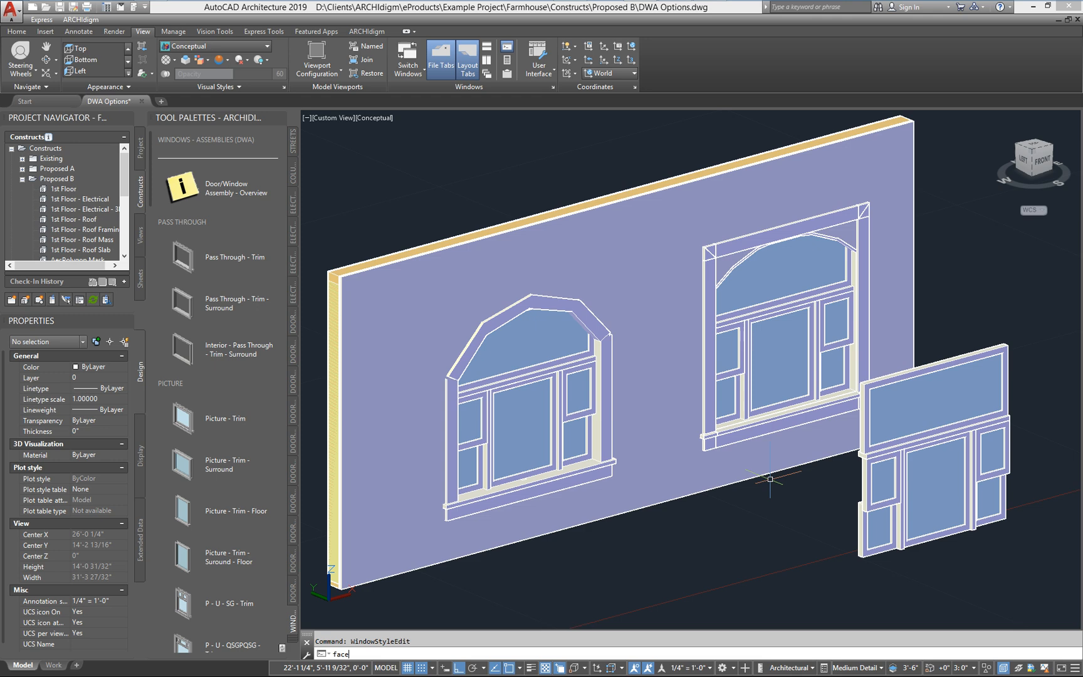
pyautogui.press('Return')
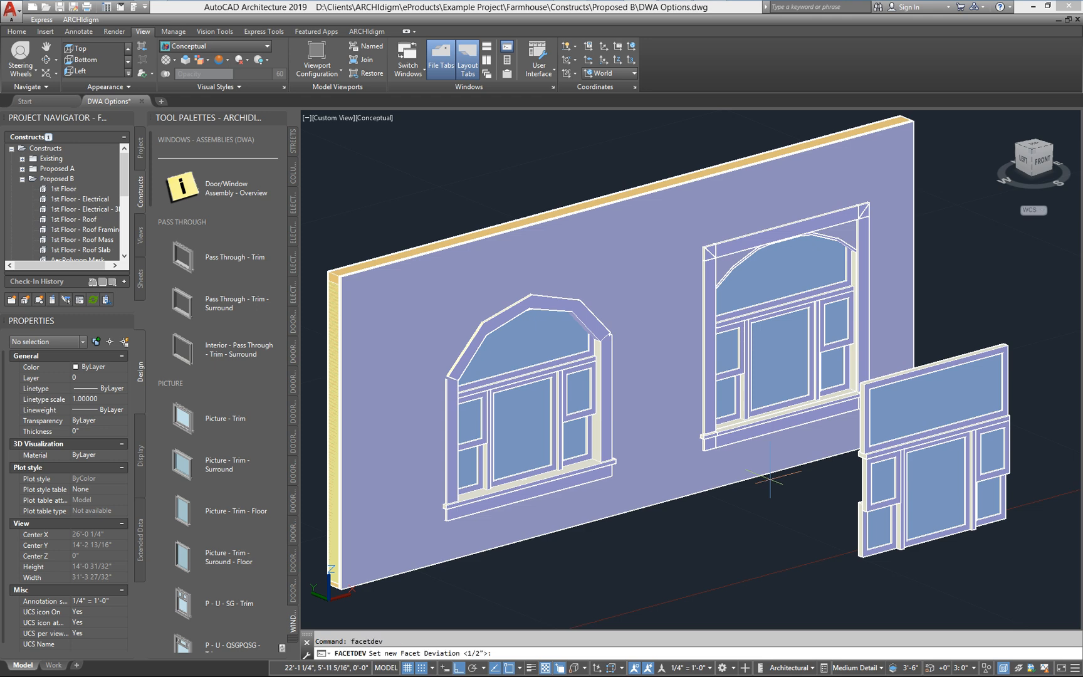
pyautogui.press('Return')
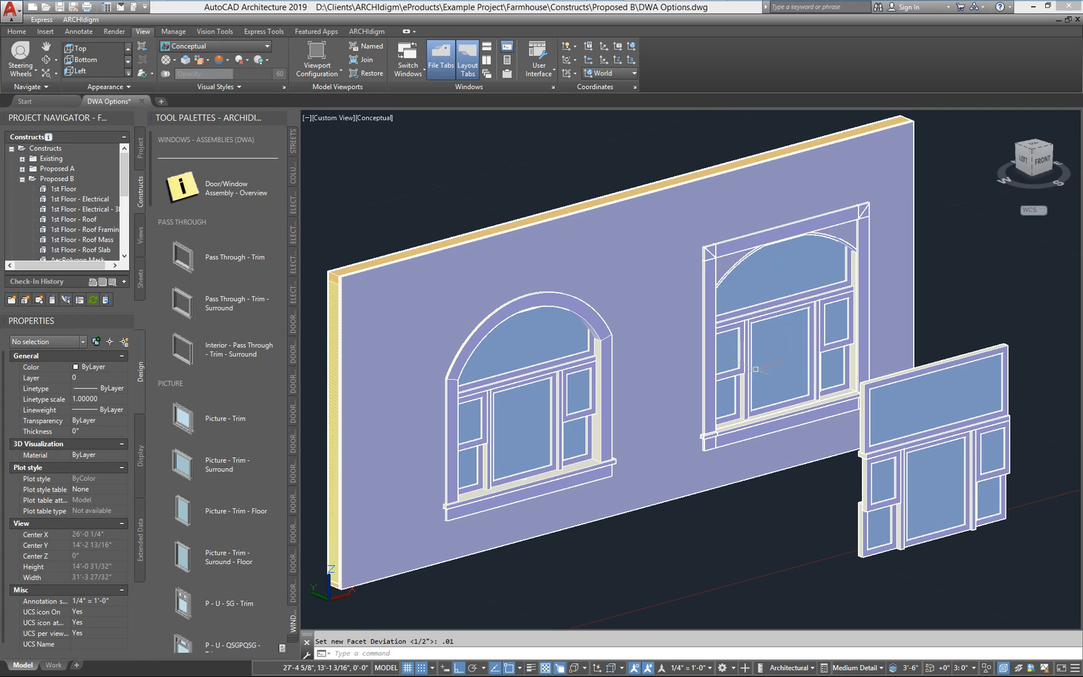
# - Examine the arched heads of both windows up close, including the assembly's top infill window and the composite window's trim
pyautogui.moveTo(749, 376)
pyautogui.keyDown('shift'); pyautogui.mouseDown(button='middle')
pyautogui.moveTo(718, 359)
pyautogui.moveTo(718, 343)
pyautogui.moveTo(730, 372)
pyautogui.mouseUp(button='middle'); pyautogui.keyUp('shift')
pyautogui.scroll(2, 582, 376)
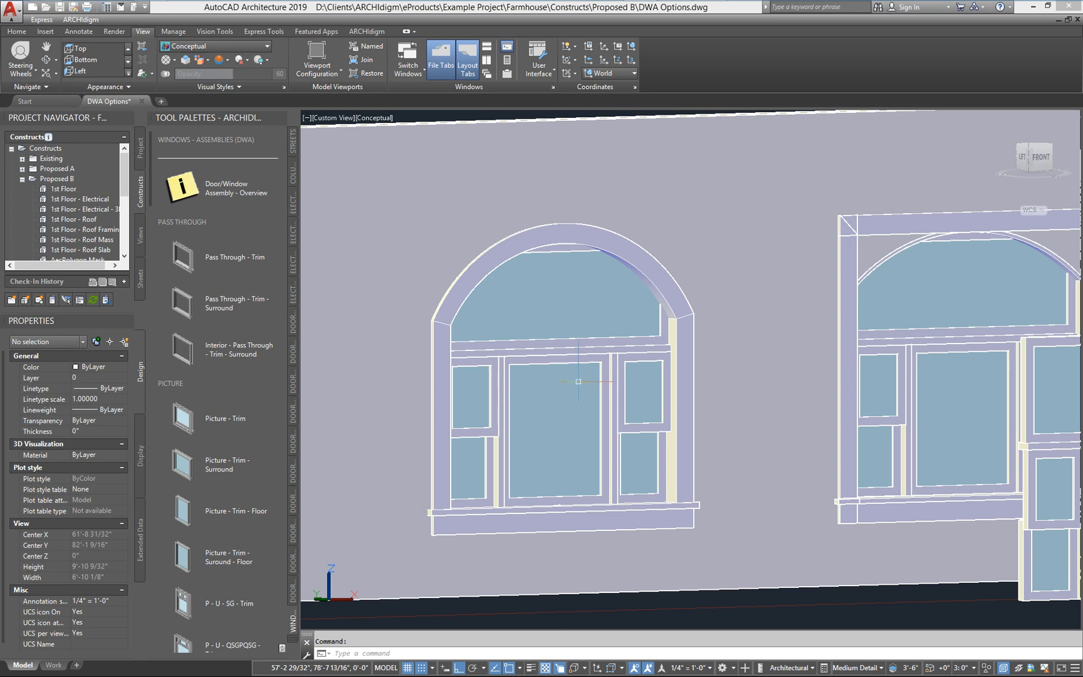
pyautogui.click(584, 300)
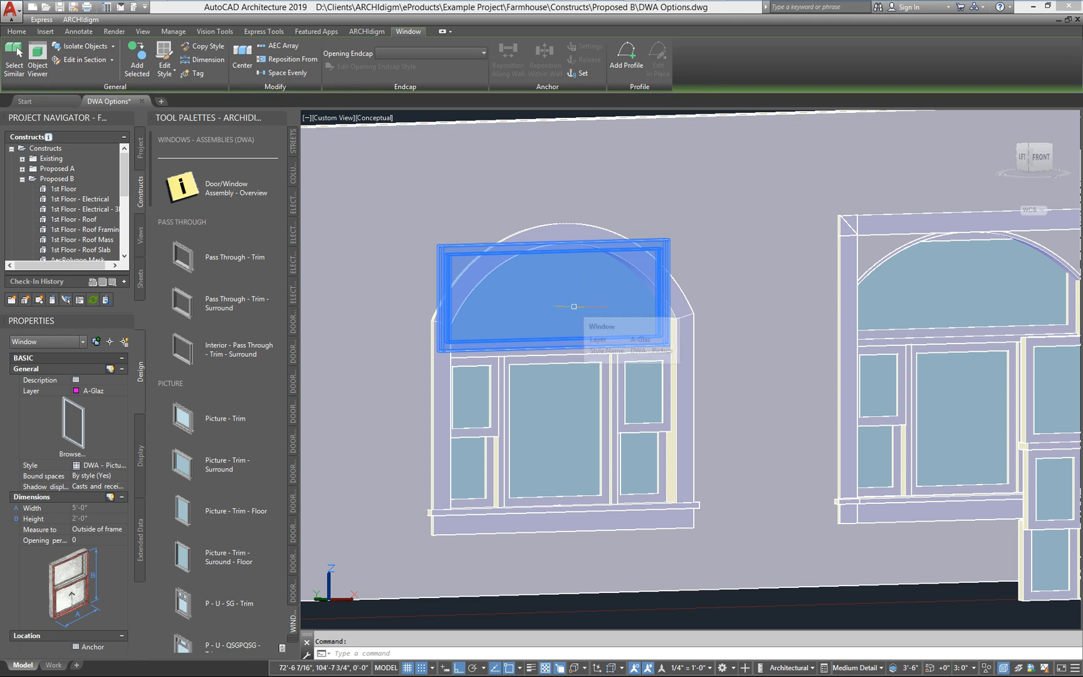
pyautogui.press('Escape')
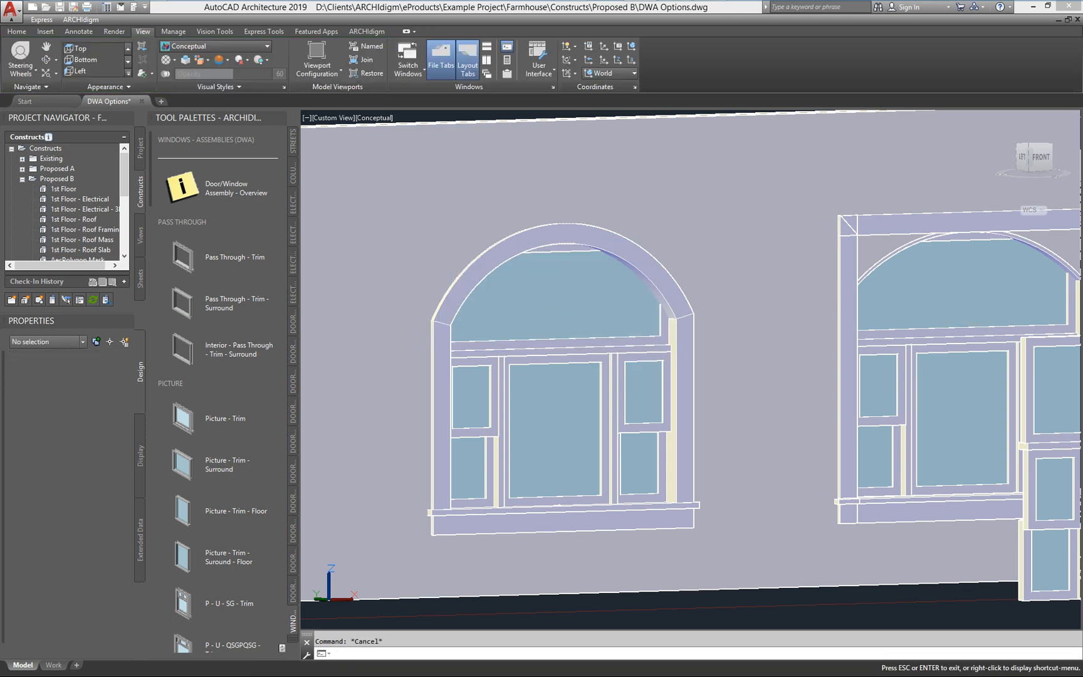
pyautogui.moveTo(959, 321); pyautogui.dragTo(786, 312, button='middle')
pyautogui.keyDown('shift'); pyautogui.moveTo(989, 395); pyautogui.dragTo(993, 413, button='middle'); pyautogui.keyUp('shift')
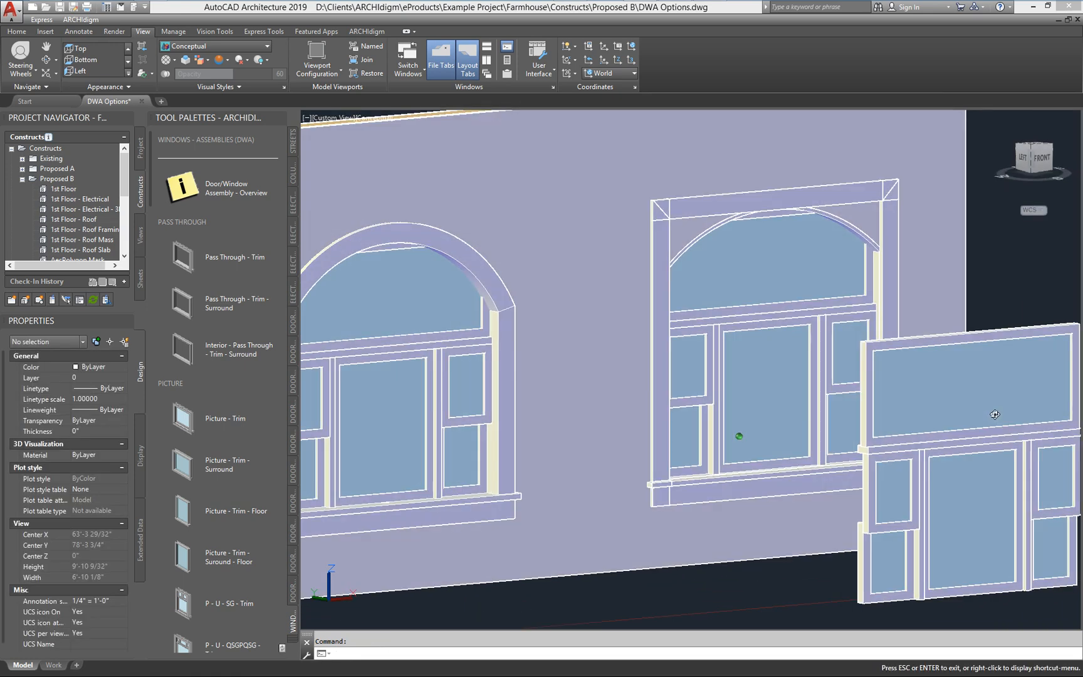
pyautogui.moveTo(849, 381); pyautogui.dragTo(871, 384, button='middle')
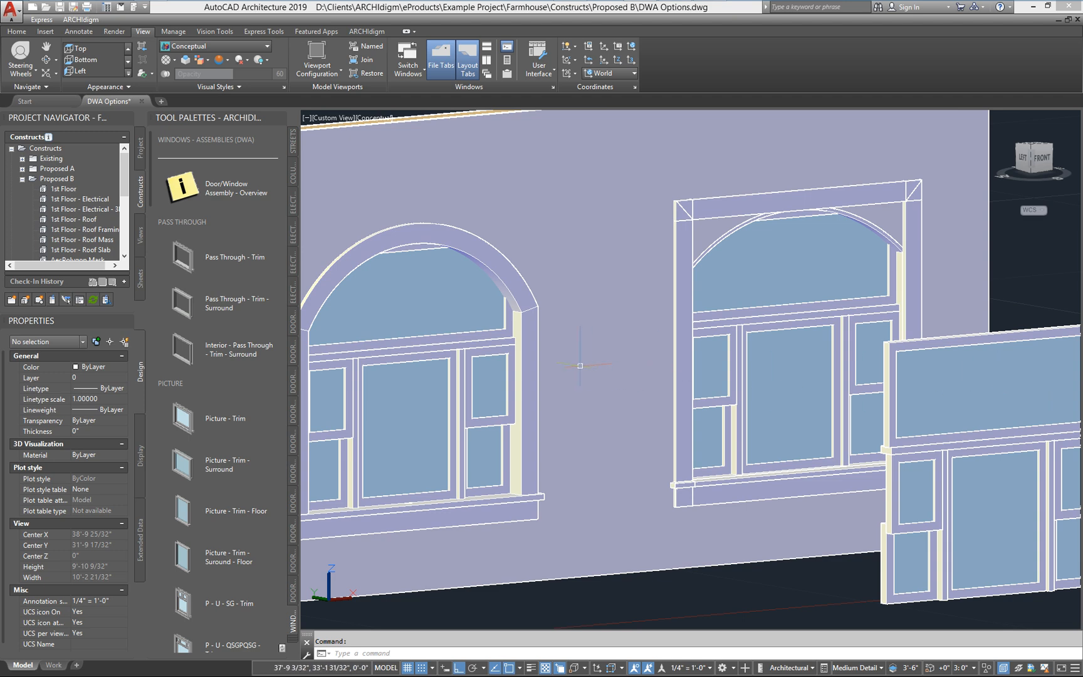
# - Copy the window style of the assembly's top infill, assign the copy, and name it DWA - Picture - Arch
pyautogui.moveTo(568, 369); pyautogui.dragTo(725, 361, button='middle')
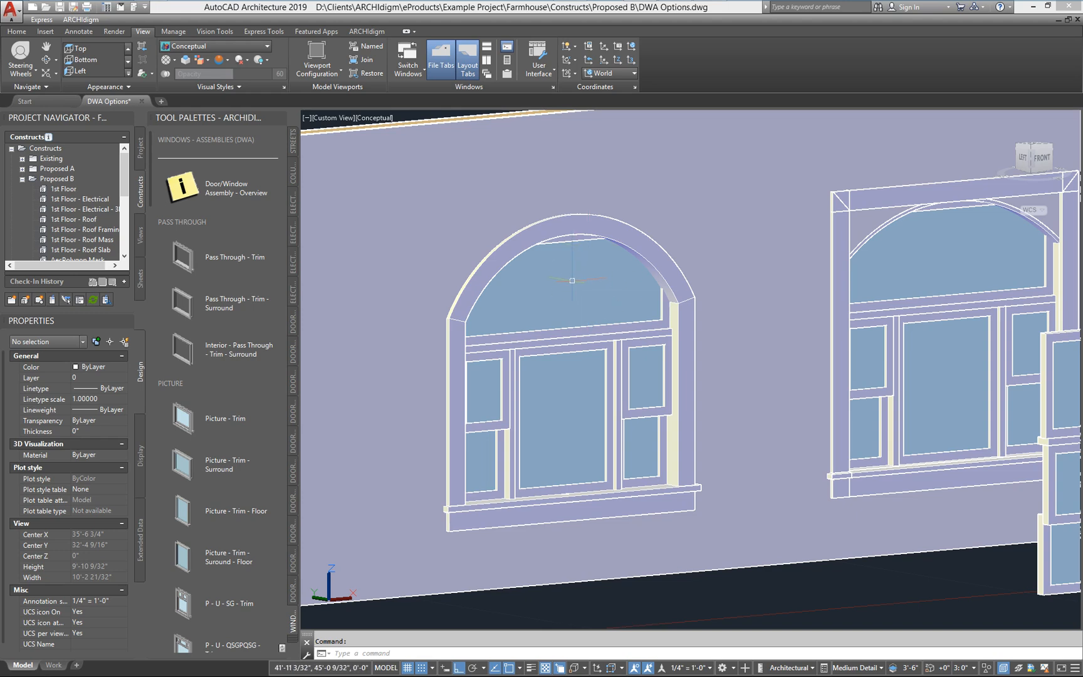
pyautogui.click(572, 281)
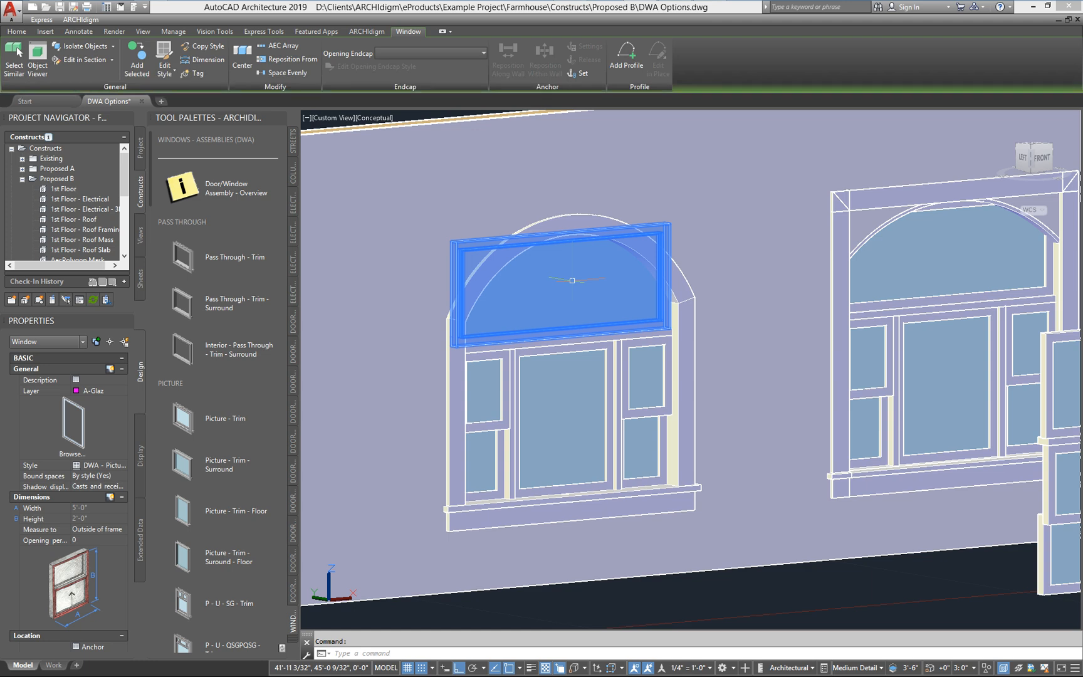
pyautogui.rightClick(572, 280)
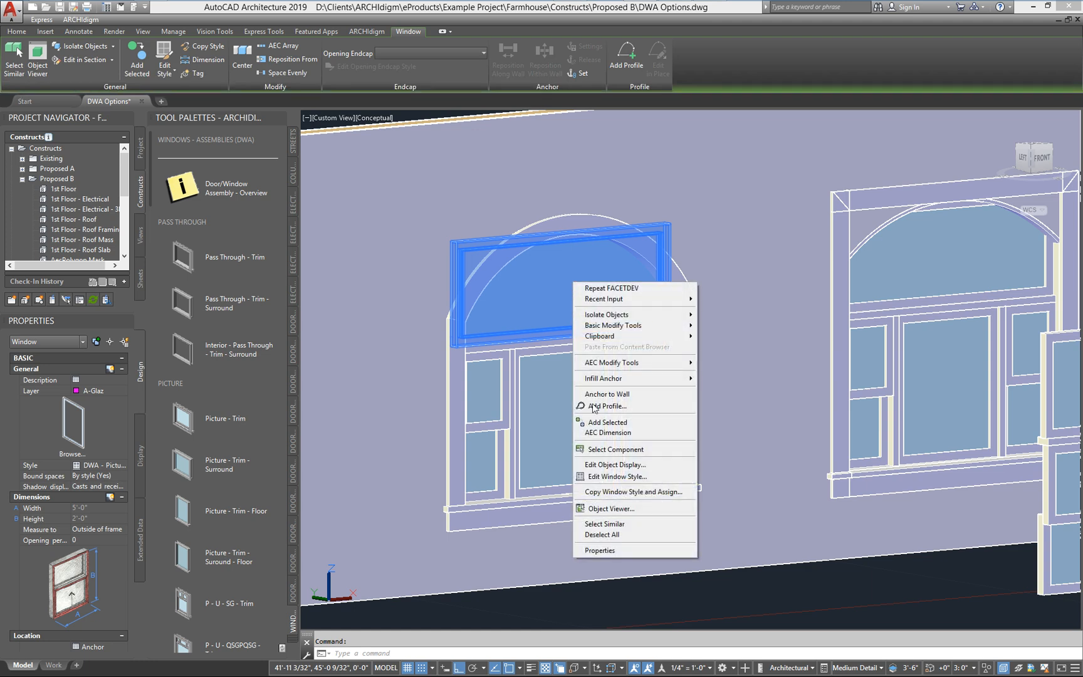
pyautogui.click(608, 492)
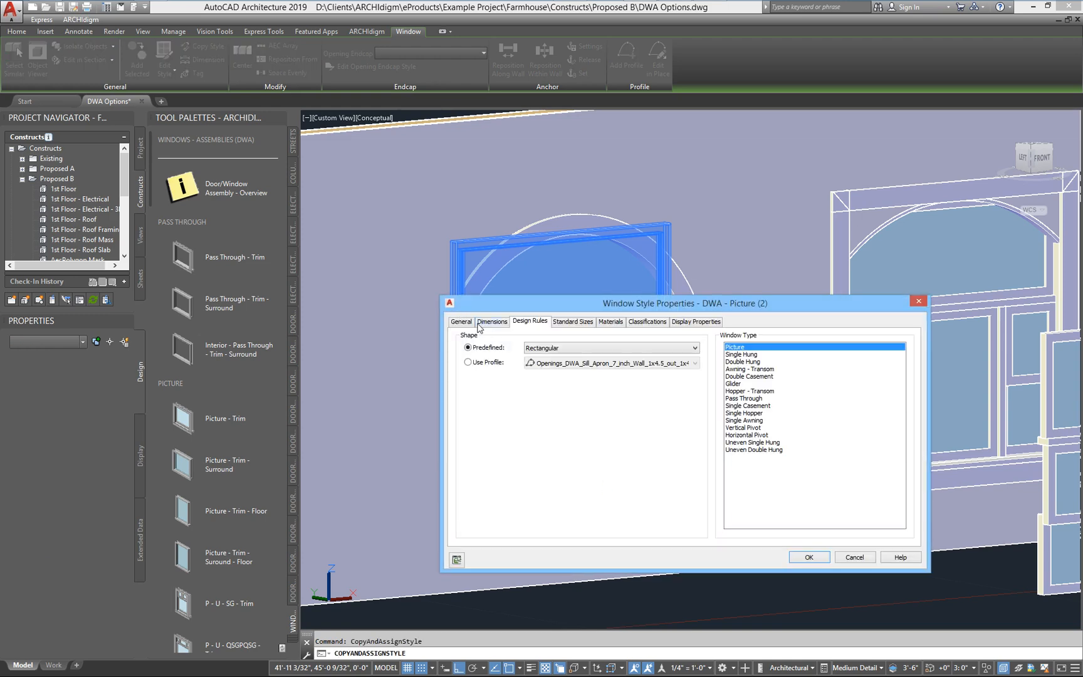
pyautogui.click(467, 320)
pyautogui.click(521, 349)
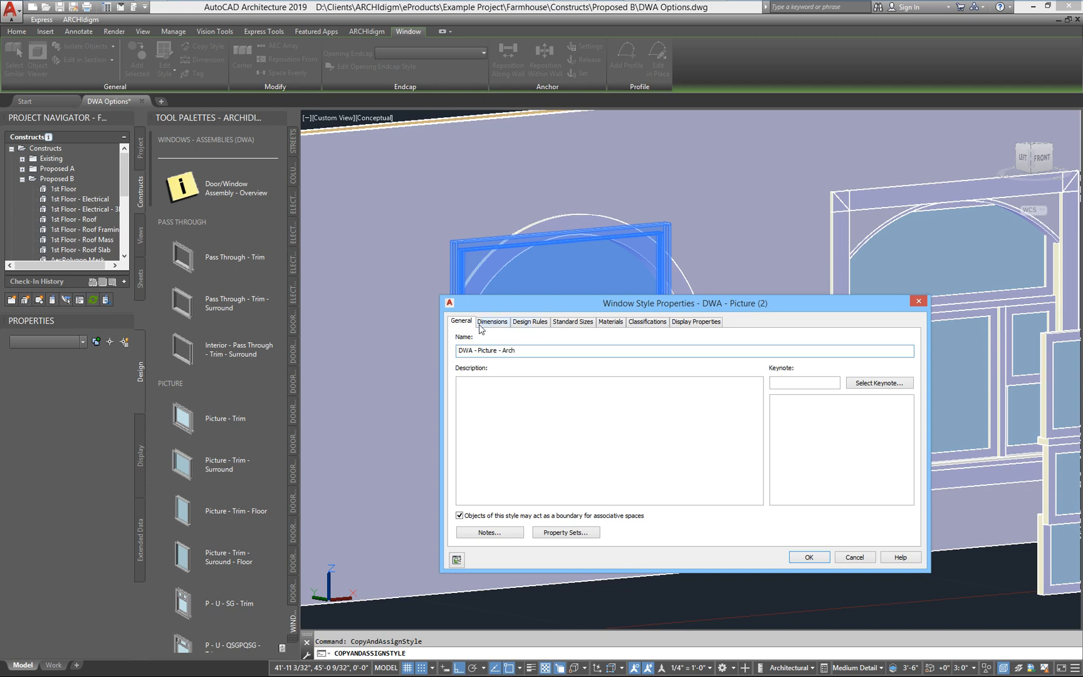
# - Set the predefined shape of the DWA - Picture - Arch style to Arch and confirm the style
pyautogui.click(526, 322)
pyautogui.click(554, 349)
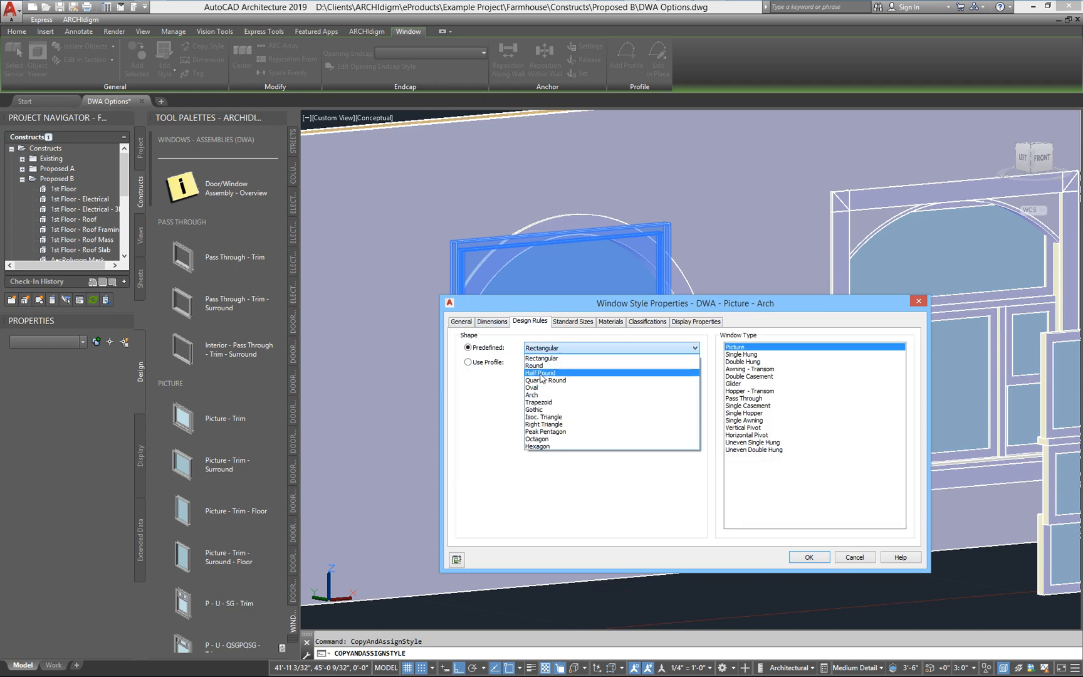
pyautogui.click(537, 395)
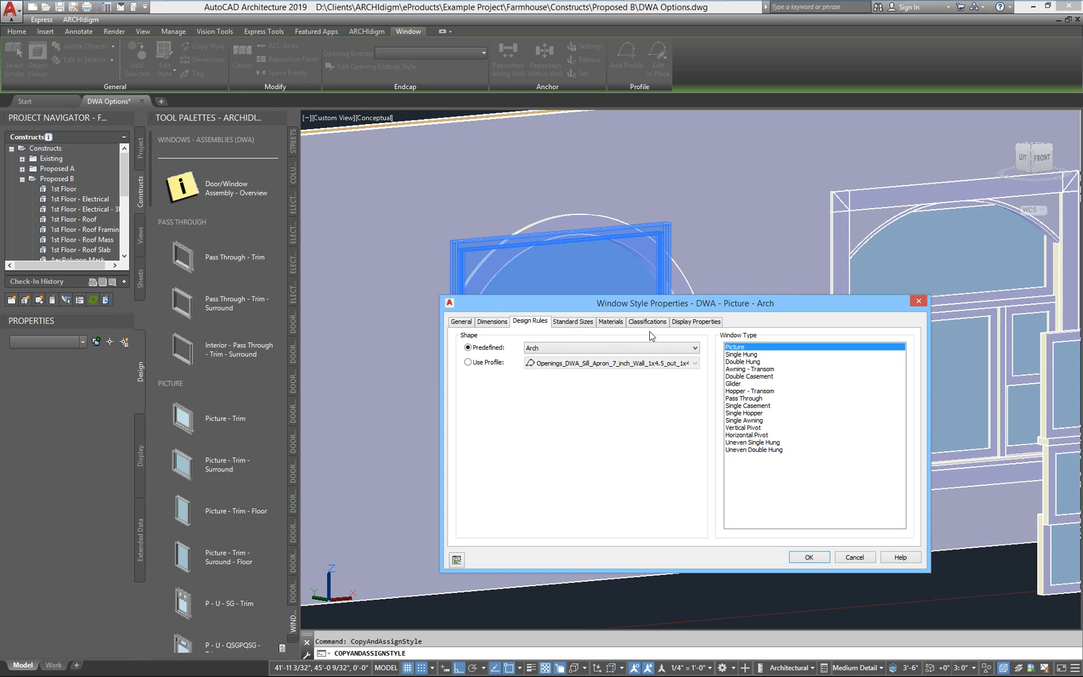
pyautogui.click(807, 557)
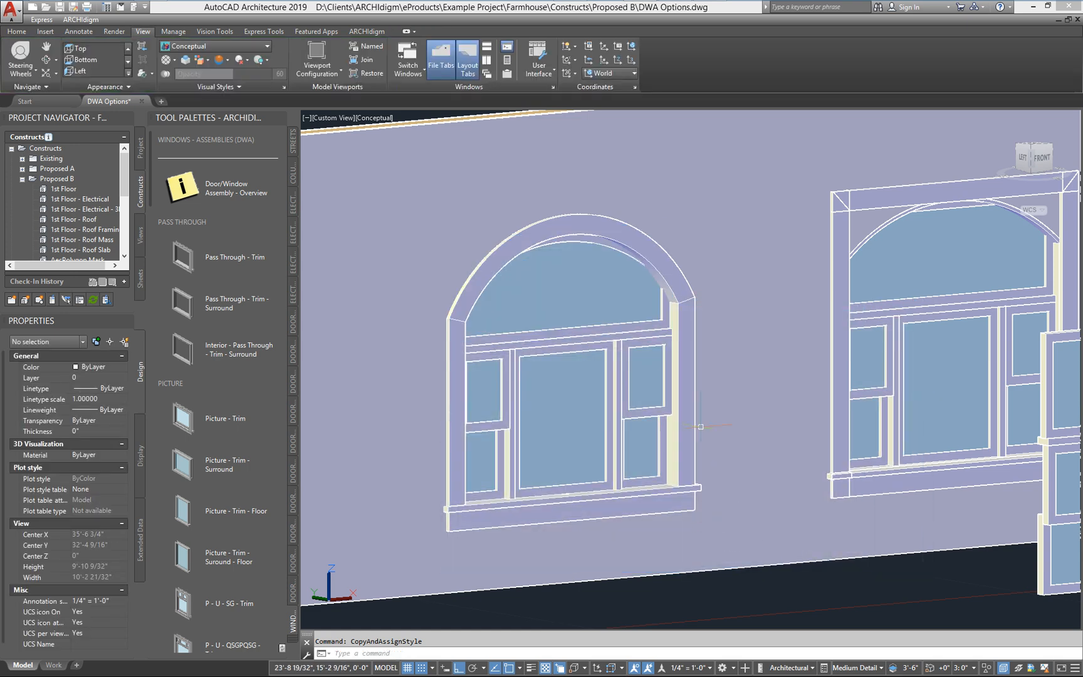
# - Assign the window style DWA - Picture - Arch to the Top Window infill in the assembly style's design rules and apply it
pyautogui.click(677, 277)
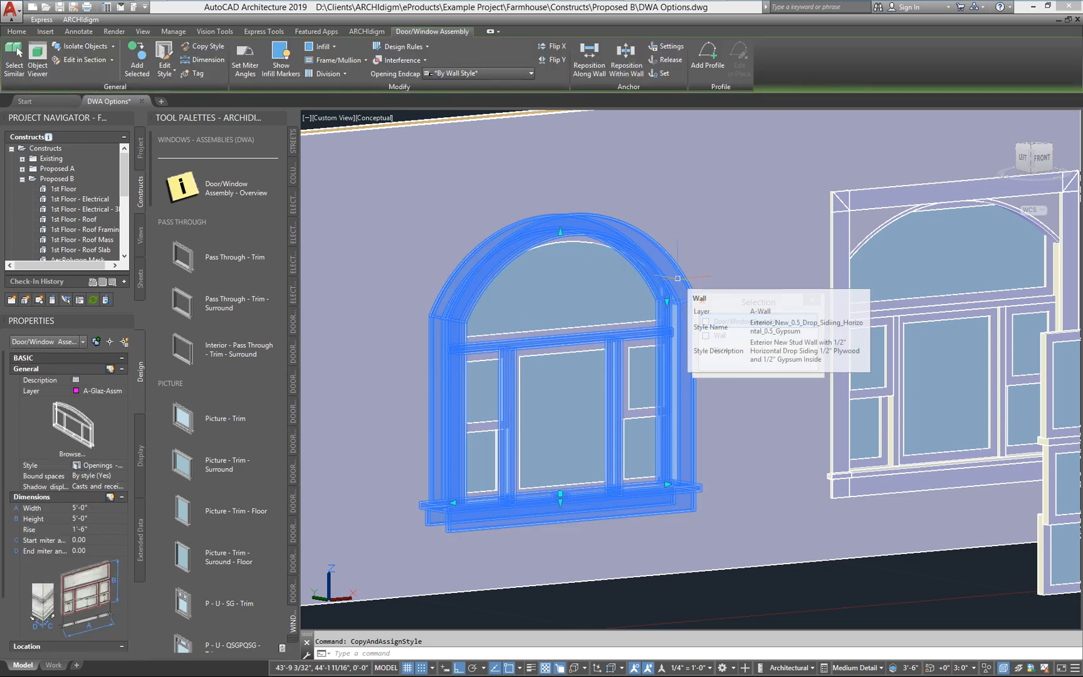
pyautogui.rightClick(680, 280)
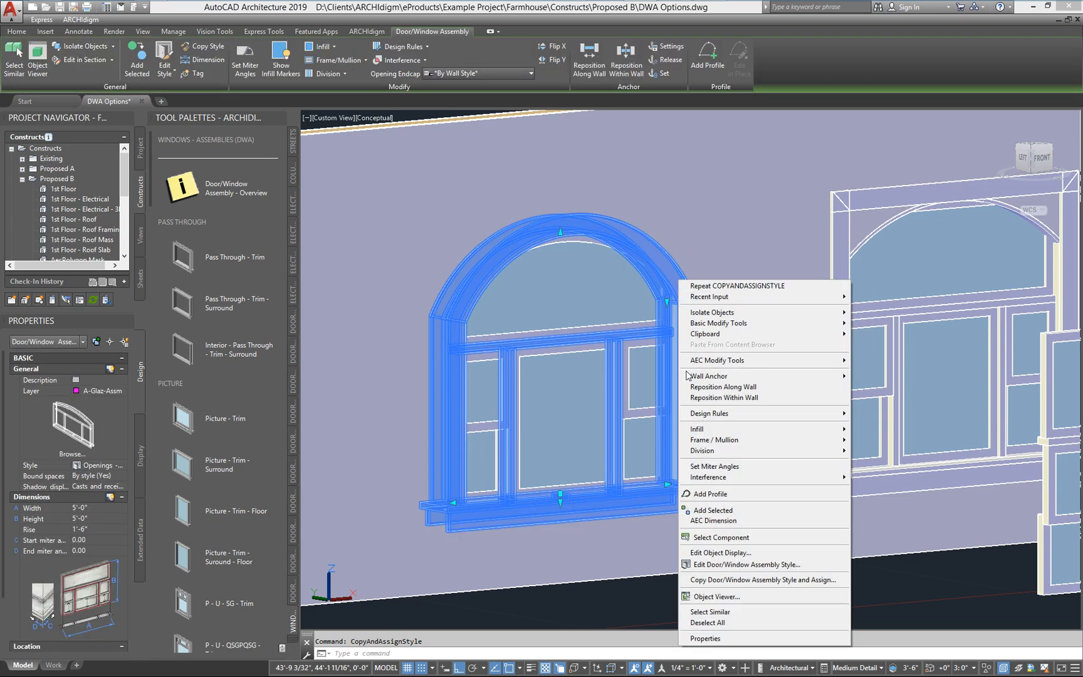
pyautogui.click(722, 567)
pyautogui.click(445, 151)
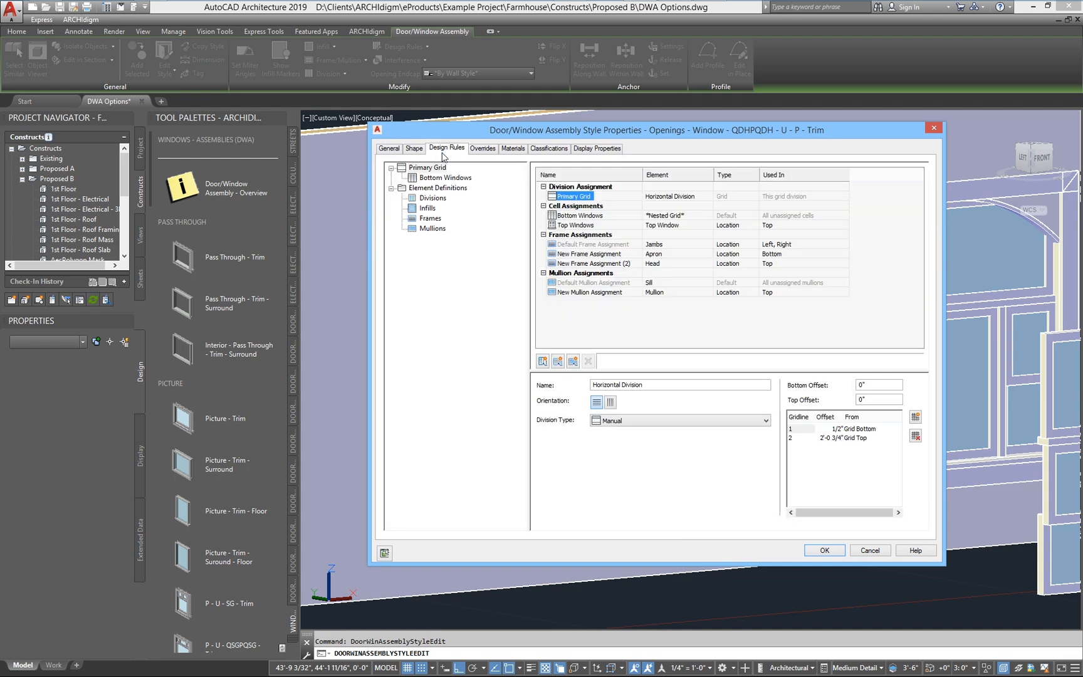
pyautogui.click(428, 209)
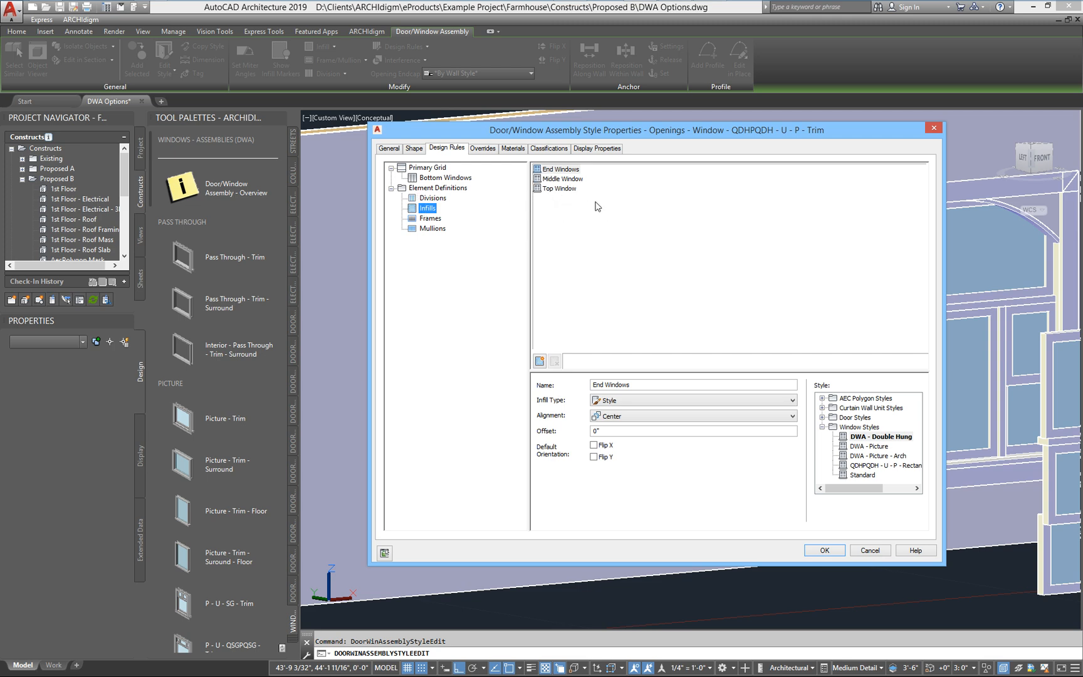
pyautogui.click(559, 188)
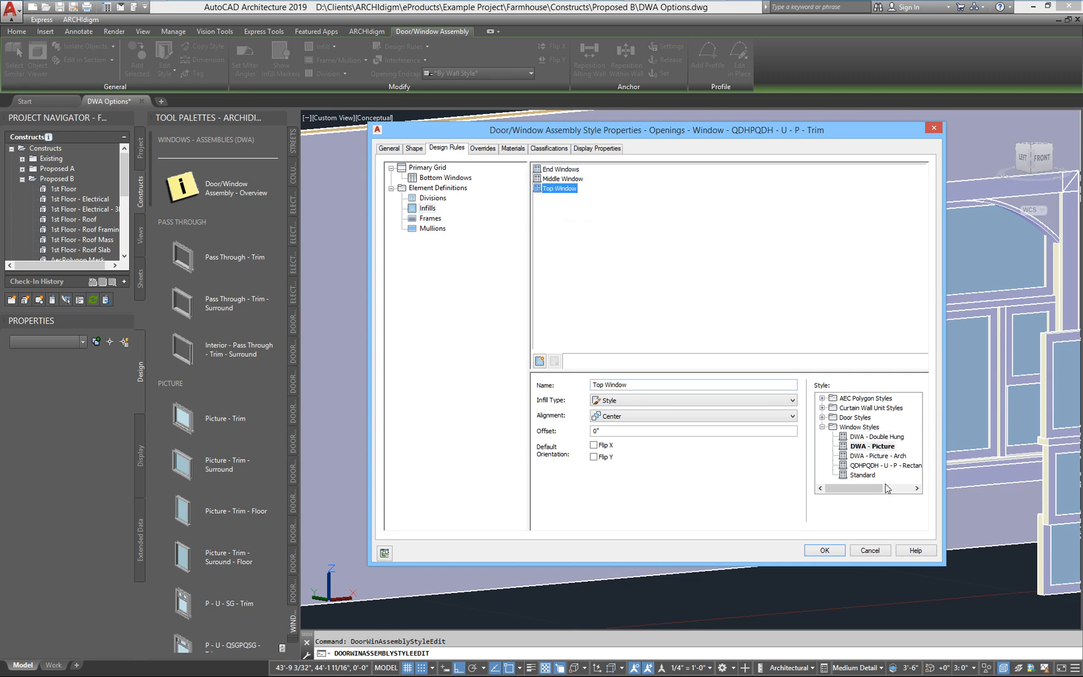
pyautogui.click(885, 457)
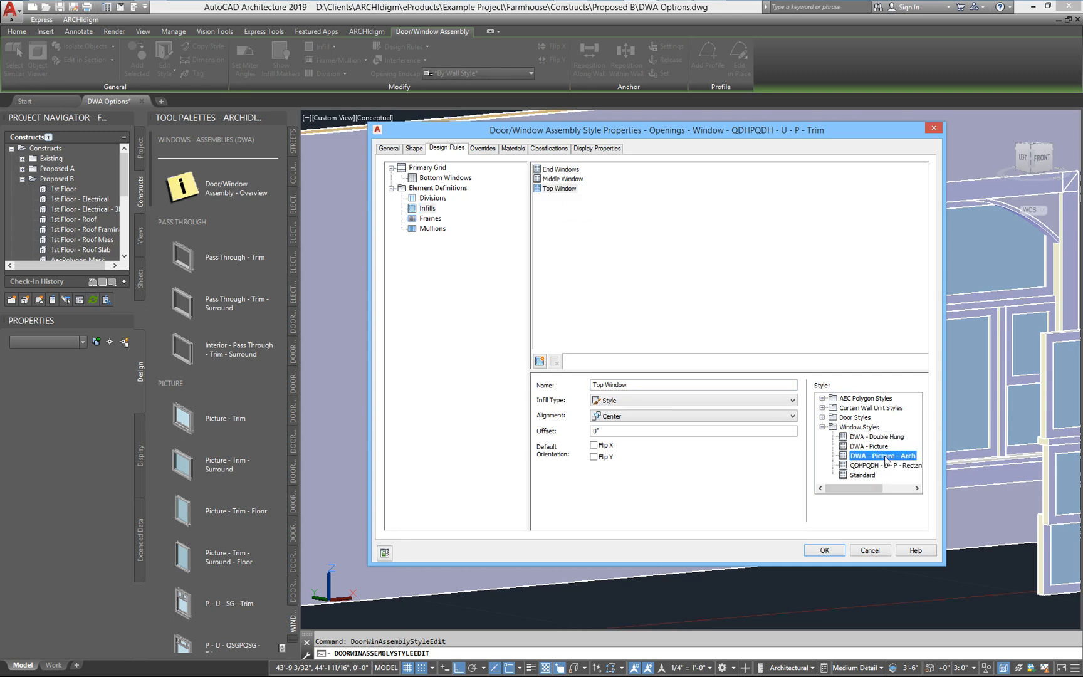
pyautogui.click(824, 549)
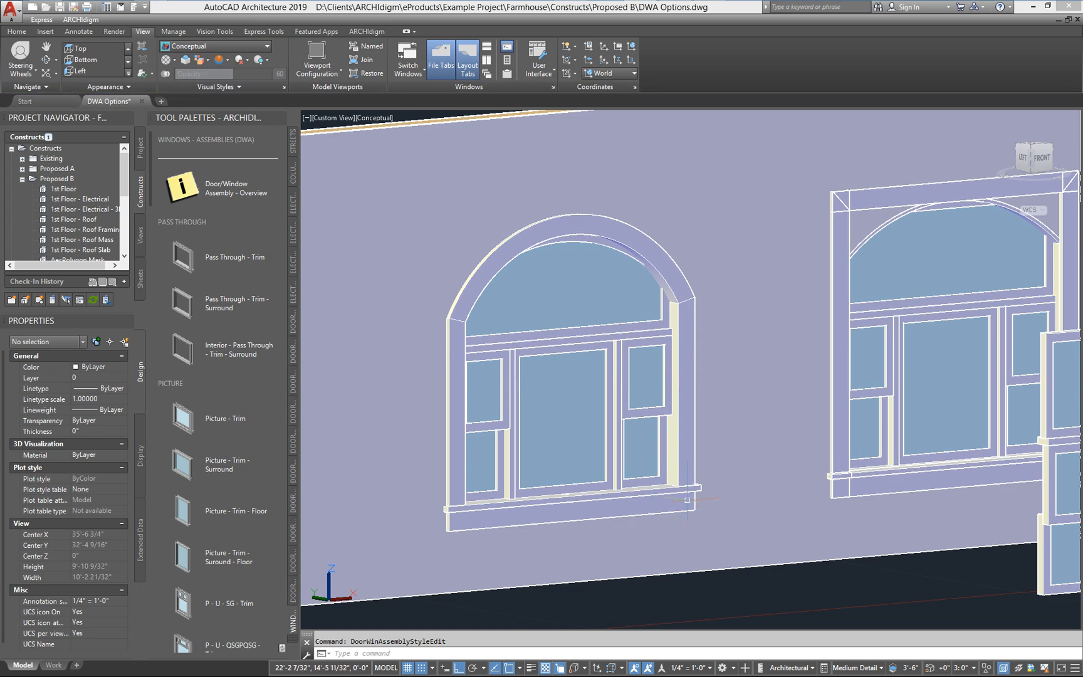
# - Display the model in the 2D Wireframe visual style and set the arched door/window assembly's width to 4'-0"
pyautogui.click(220, 45)
pyautogui.click(191, 62)
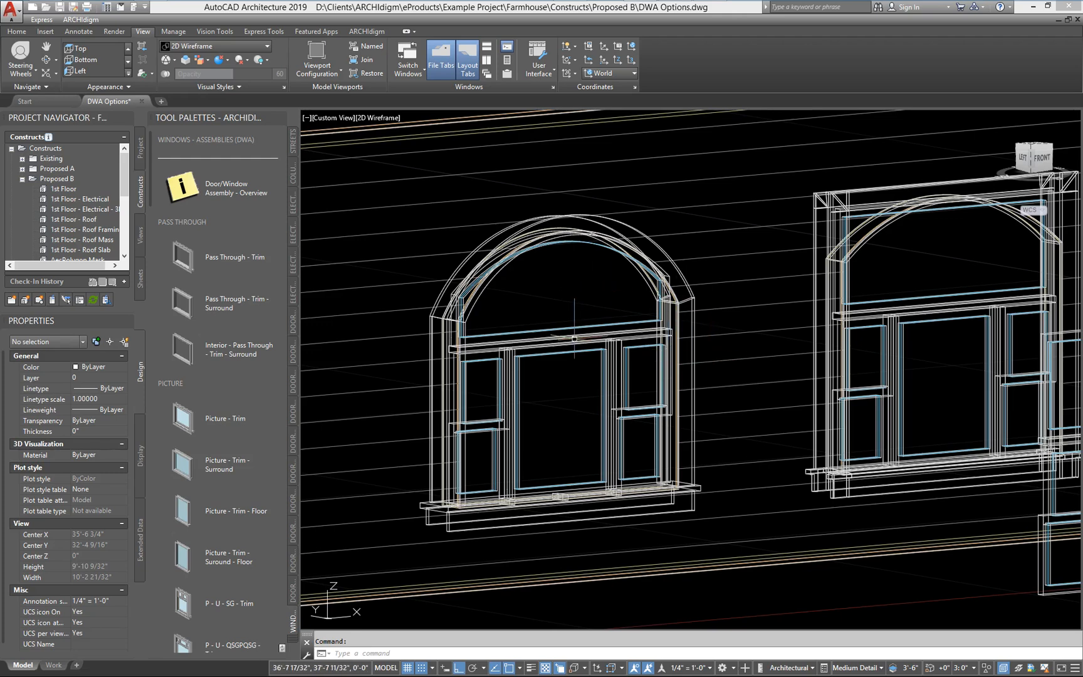
pyautogui.click(701, 426)
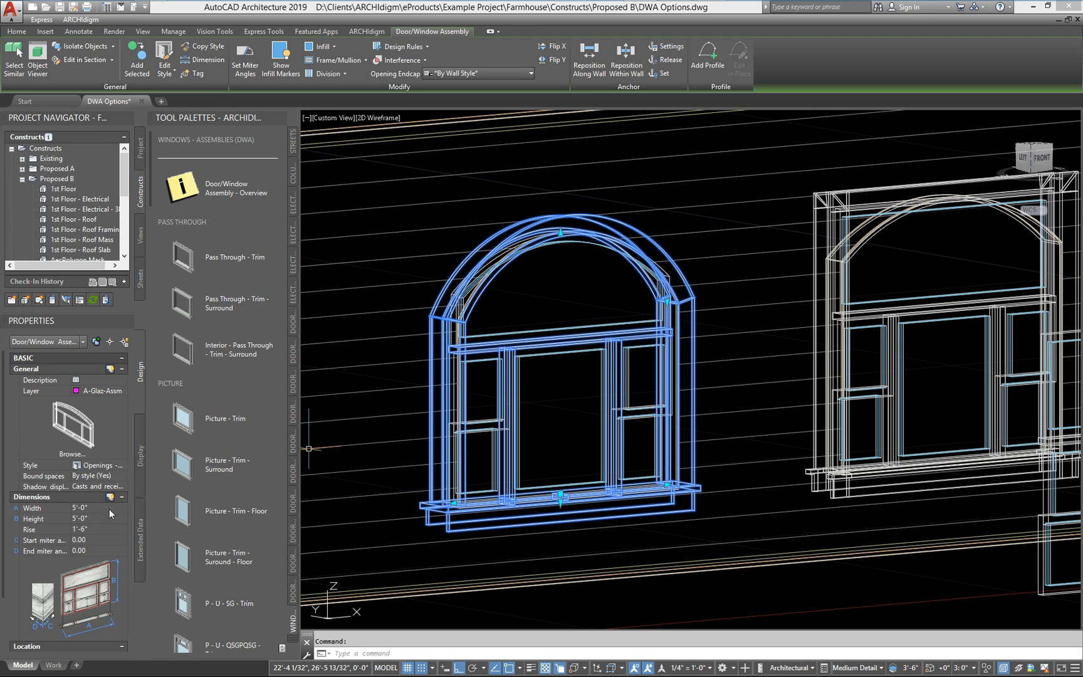
pyautogui.click(98, 507)
pyautogui.write('4')
pyautogui.press('Tab')
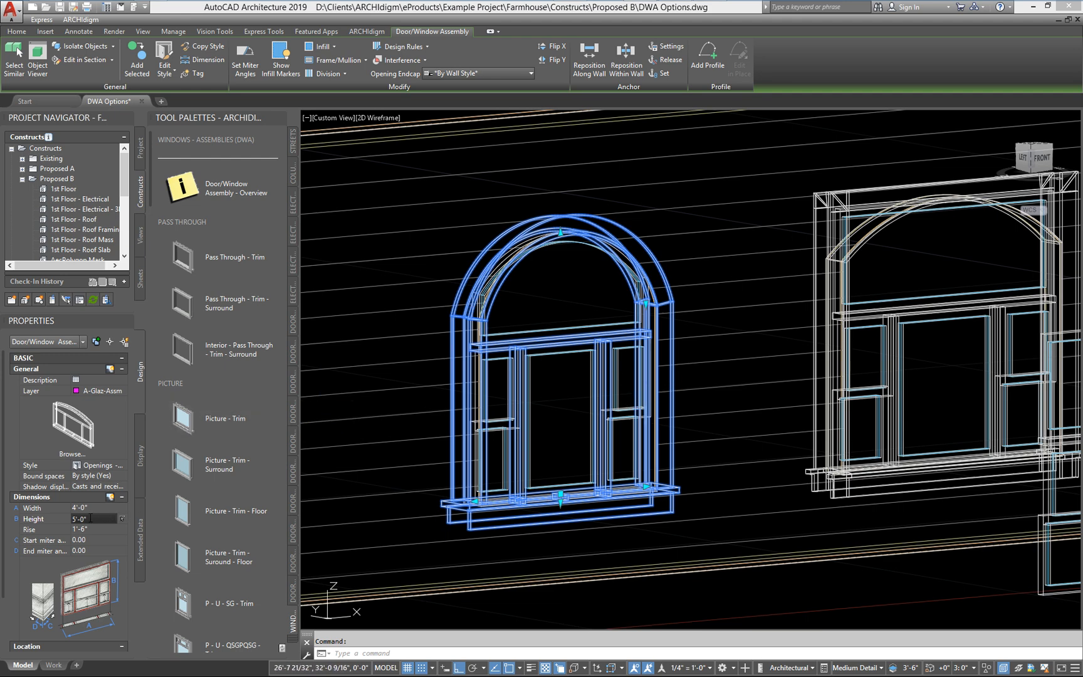
# - Try a height of 6'-0" on the arched door/window assembly and return the height to 5'-0"
pyautogui.write('6')
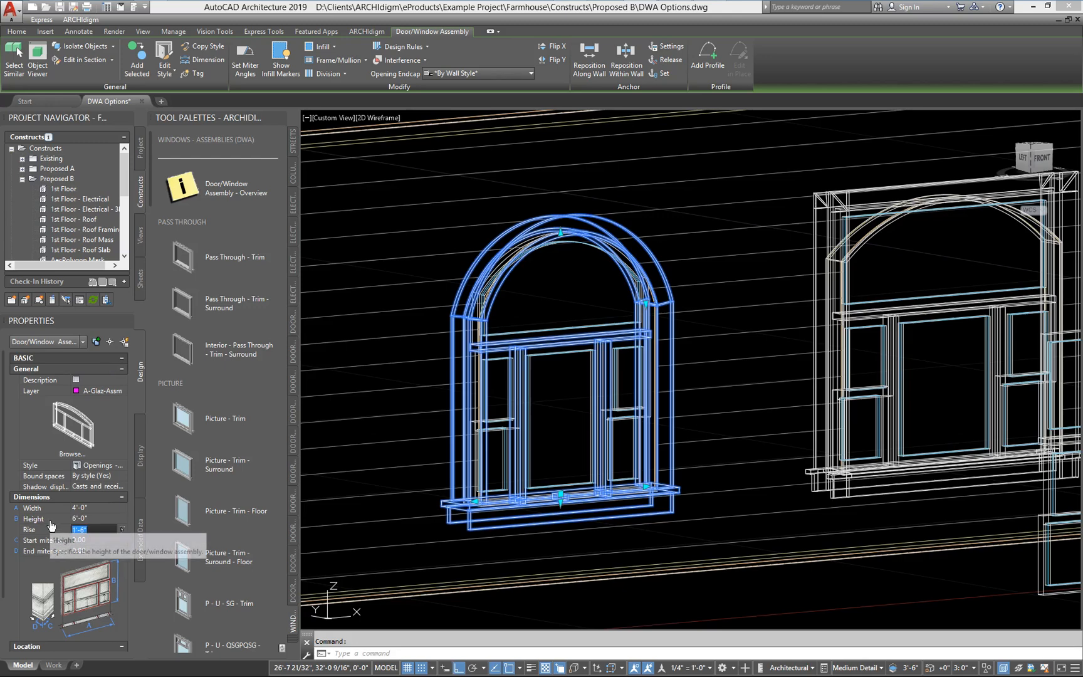
pyautogui.press('Tab')
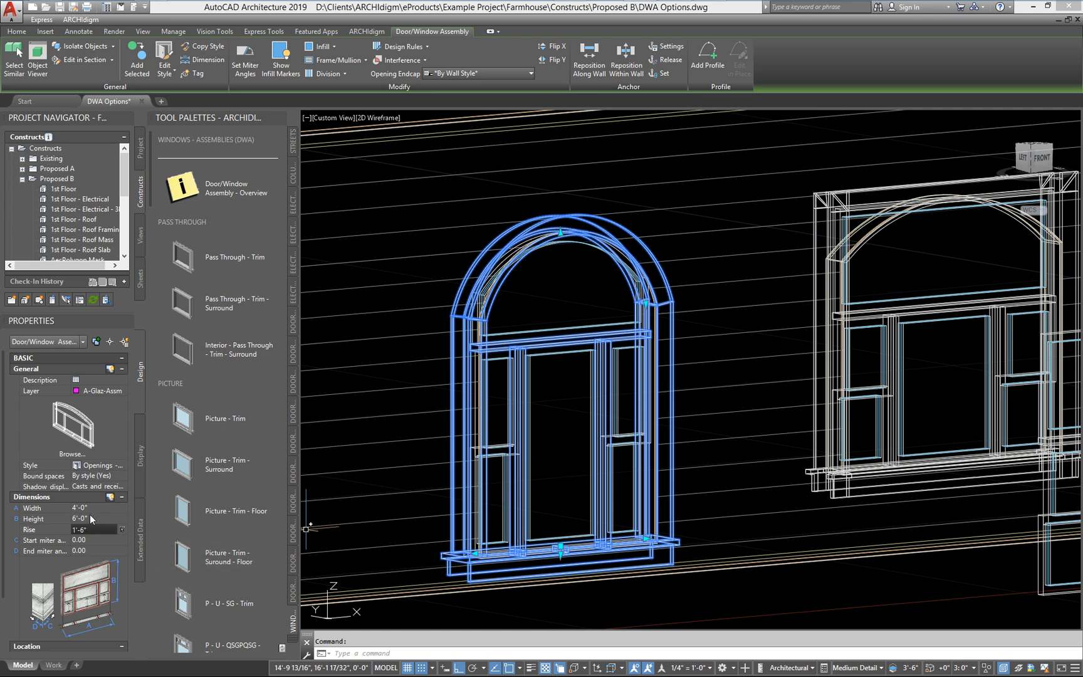
pyautogui.moveTo(541, 511); pyautogui.dragTo(588, 495, button='middle')
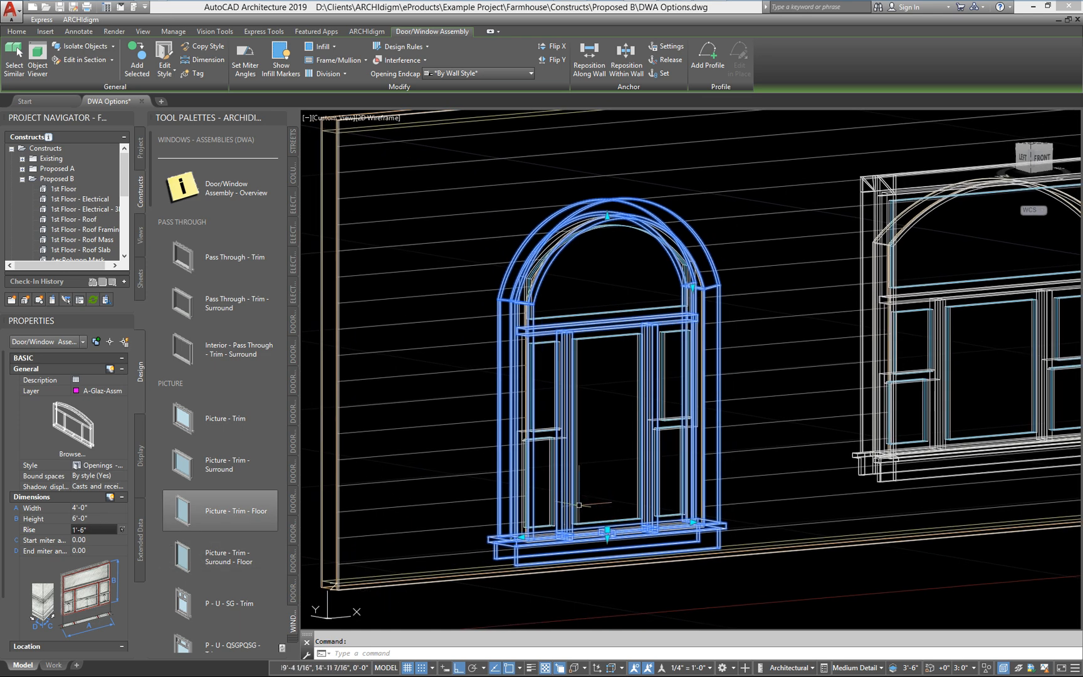
pyautogui.click(99, 517)
pyautogui.write('5')
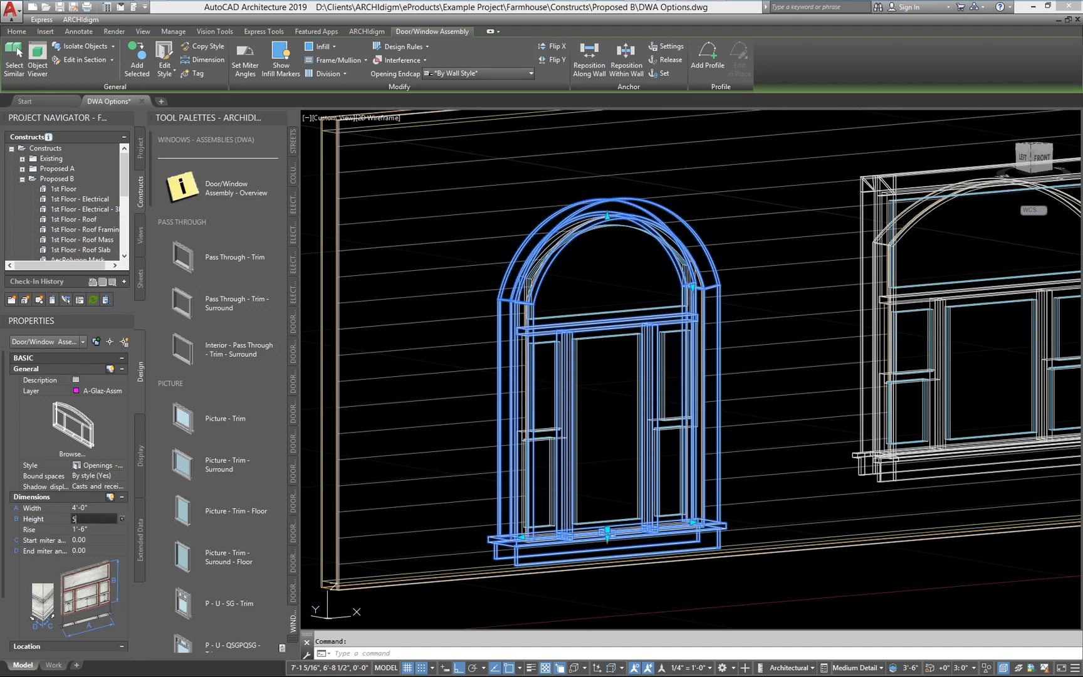
pyautogui.write("'")
pyautogui.press('Return')
pyautogui.press('Escape')
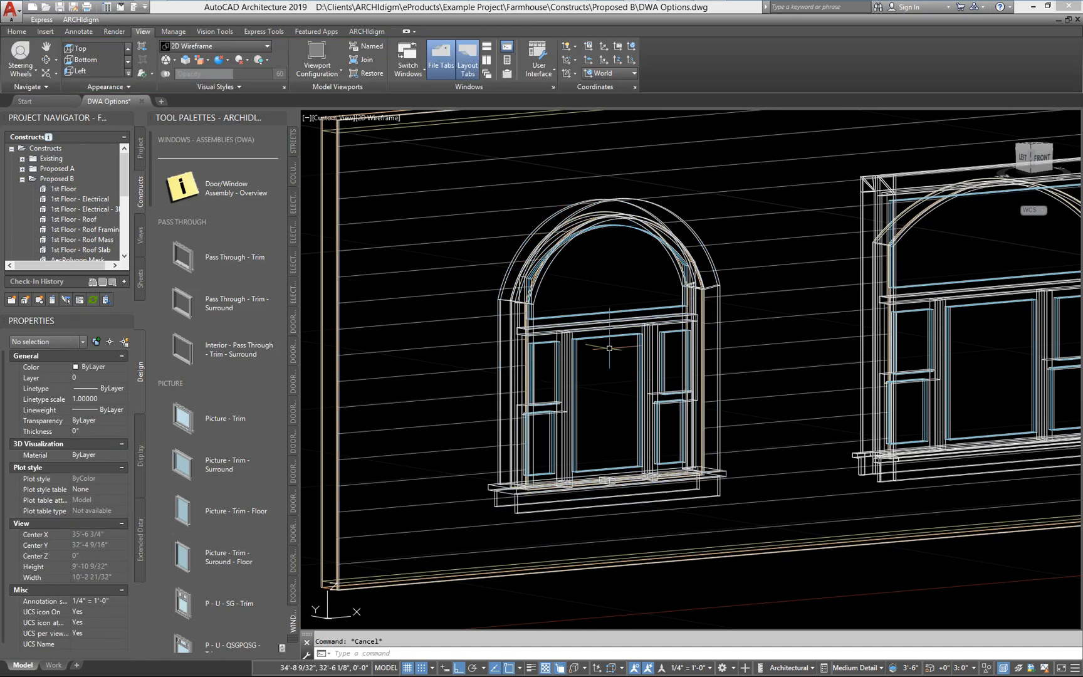
# - Set the rise of the assembly's arched top infill window to 2'-0"
pyautogui.scroll(4, 587, 262)
pyautogui.click(525, 307)
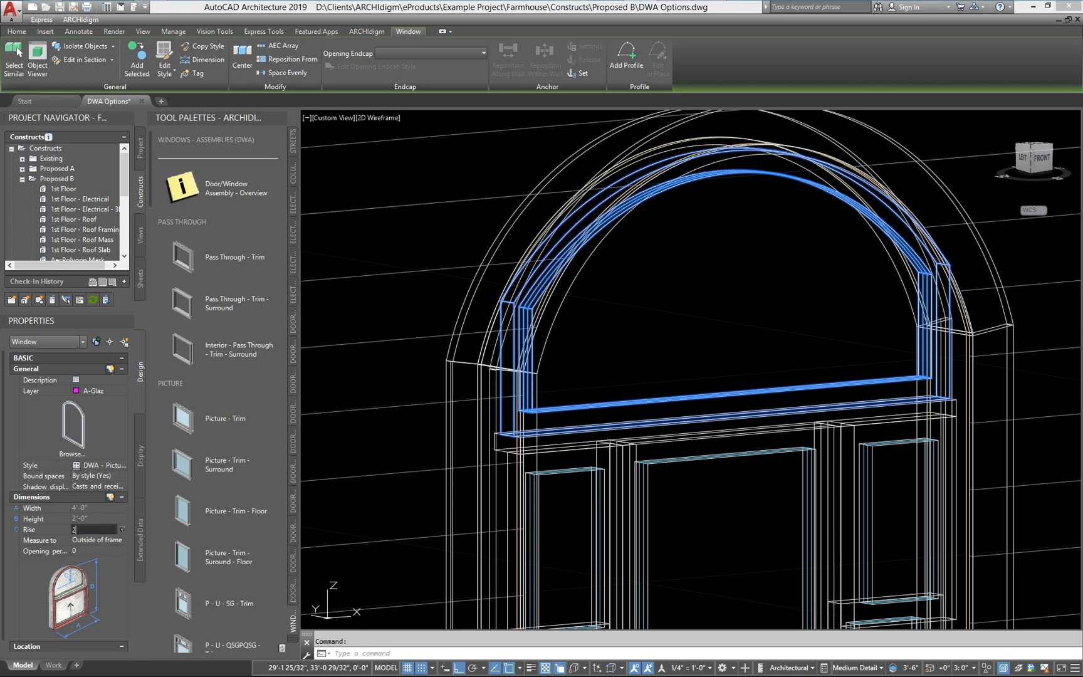
pyautogui.press('Return')
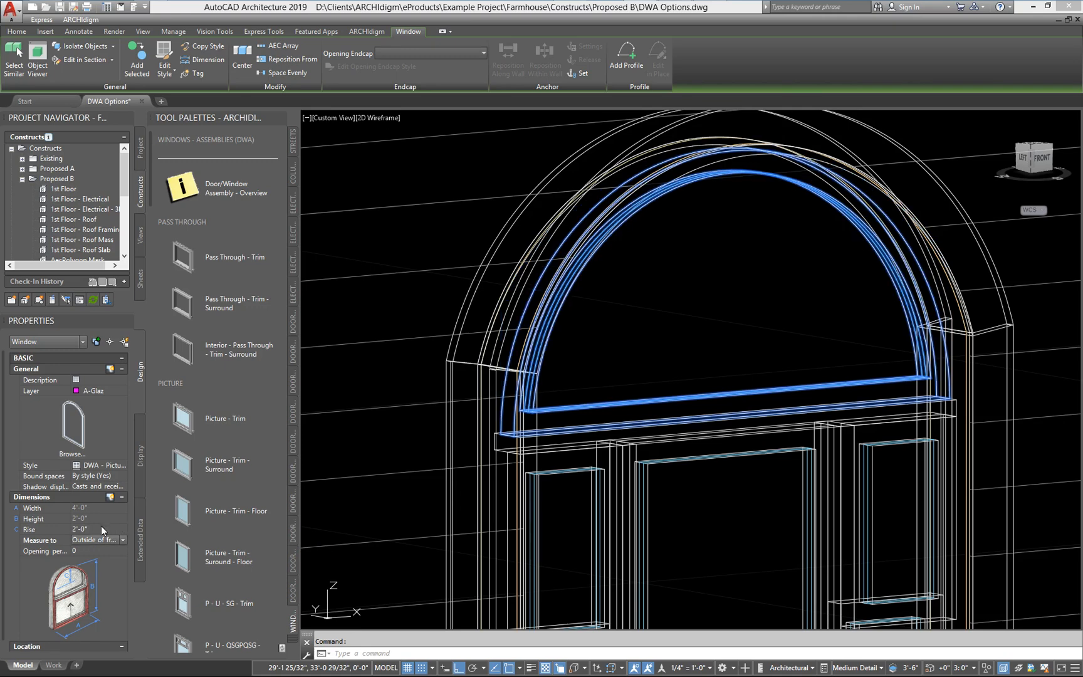
pyautogui.press('Escape')
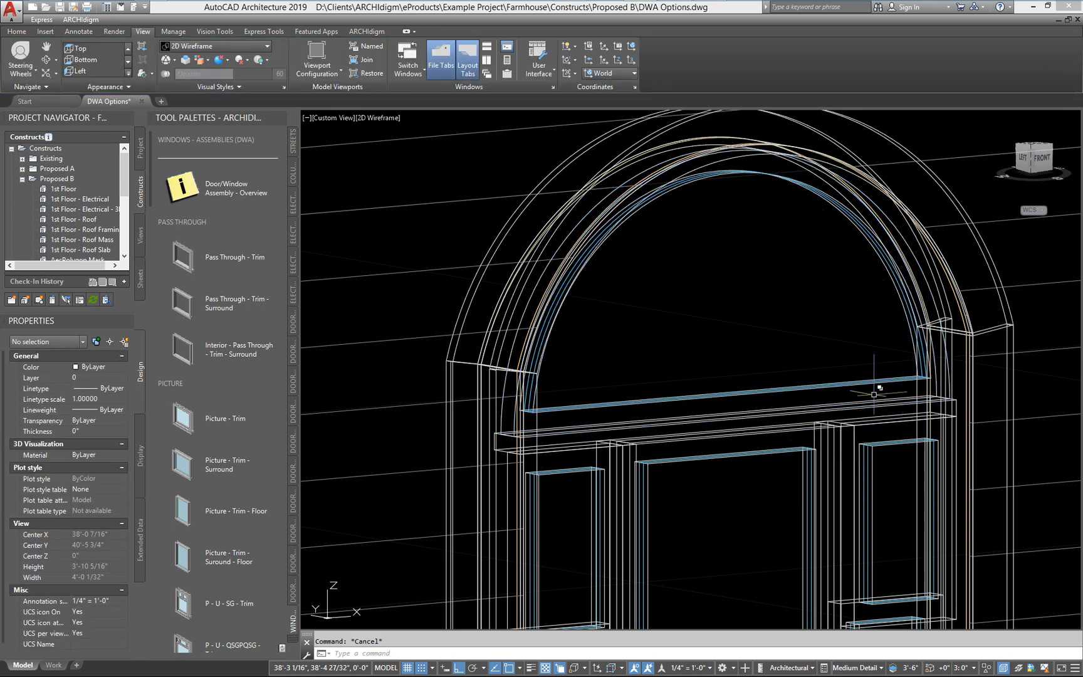
# - Set the rise of the door/window assembly itself to 2'-0" to match its arched top infill window
pyautogui.moveTo(889, 400); pyautogui.dragTo(854, 311, button='middle')
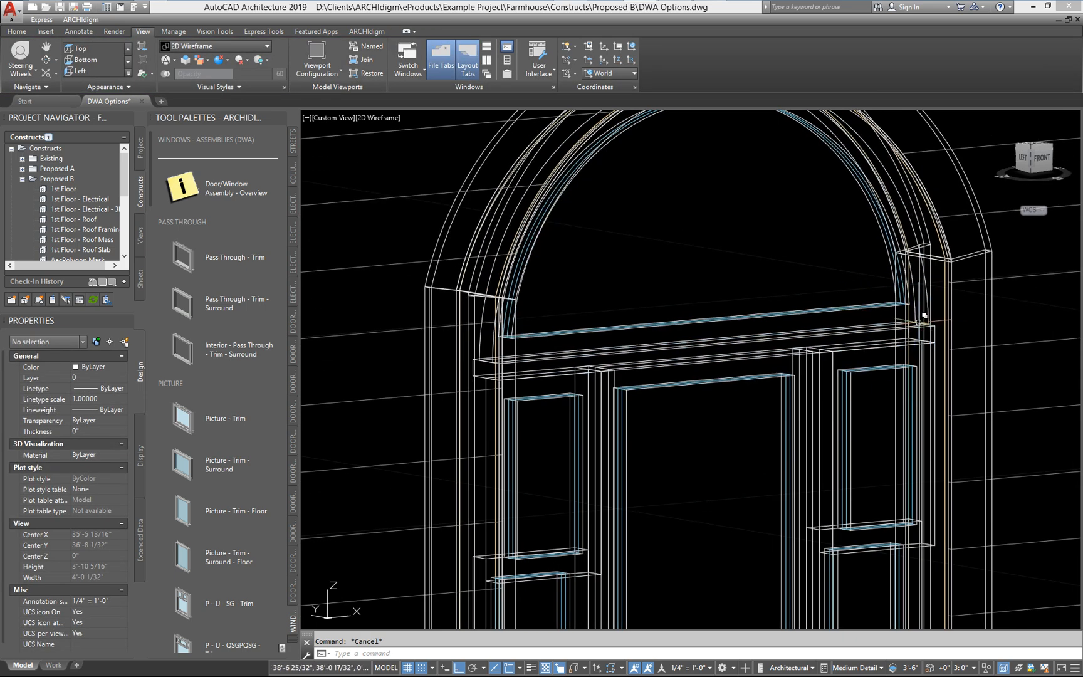
pyautogui.click(1041, 160)
pyautogui.scroll(5, 640, 290)
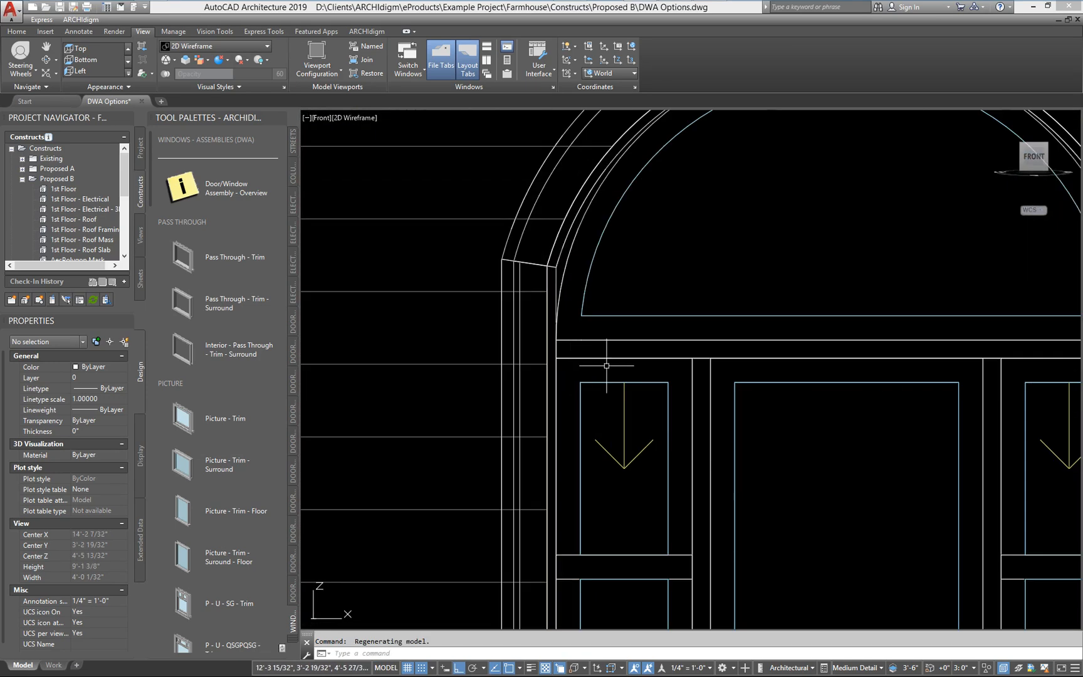
pyautogui.moveTo(617, 354); pyautogui.dragTo(586, 361, button='middle')
pyautogui.scroll(-5, 586, 361)
pyautogui.scroll(2, 652, 388)
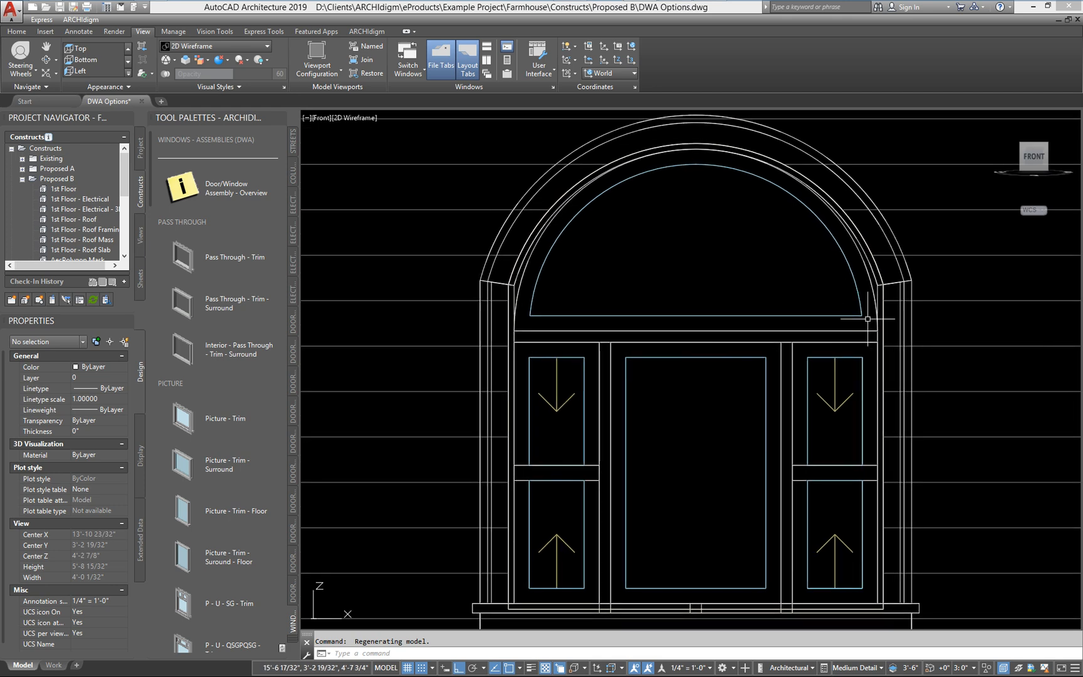
pyautogui.click(889, 236)
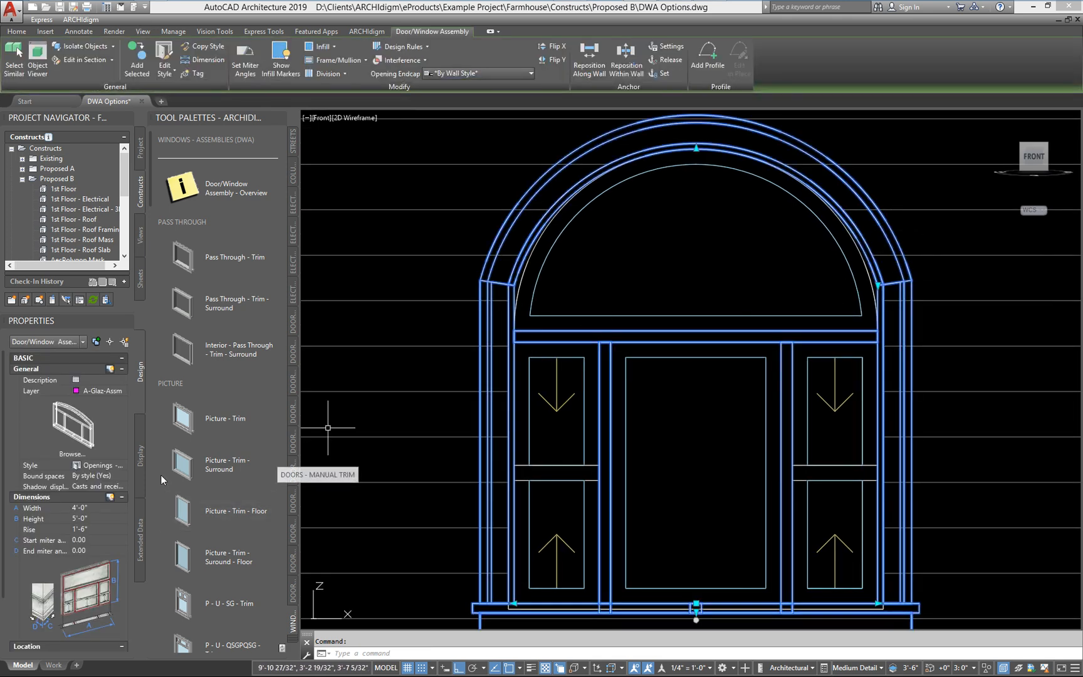
pyautogui.click(93, 526)
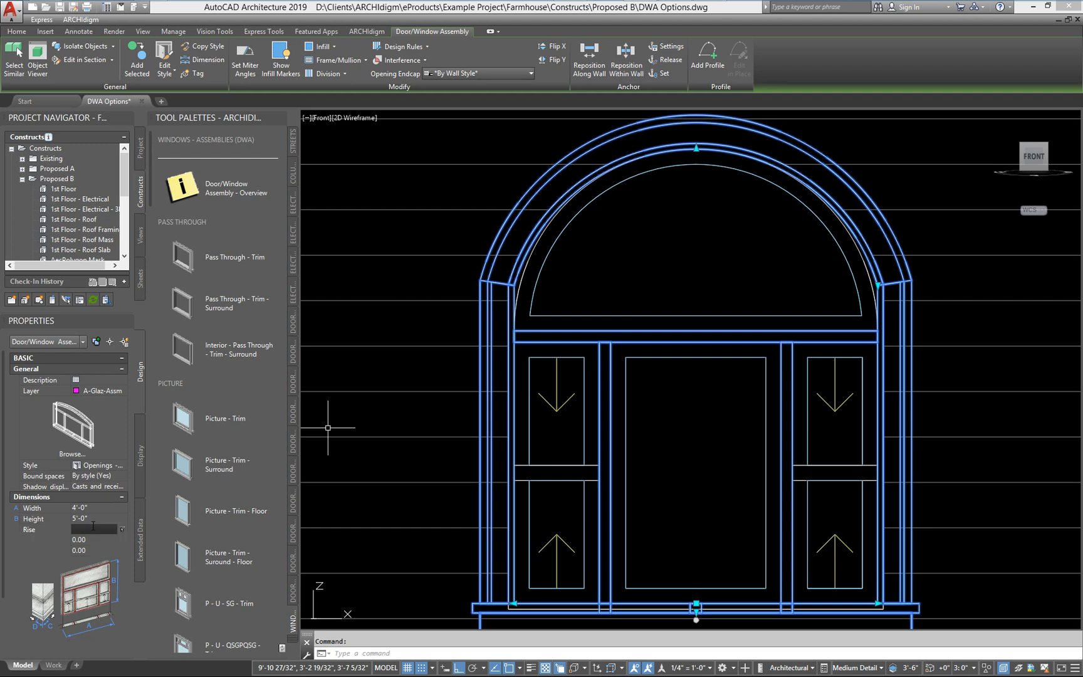
pyautogui.write('2')
pyautogui.press('Tab')
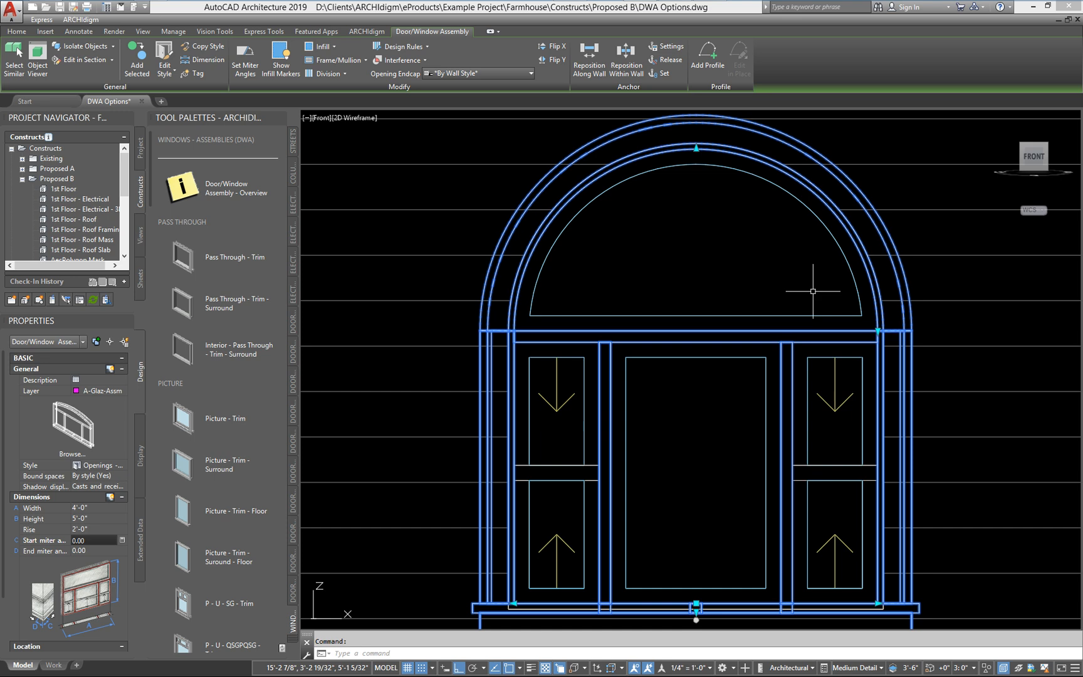
pyautogui.press('Escape')
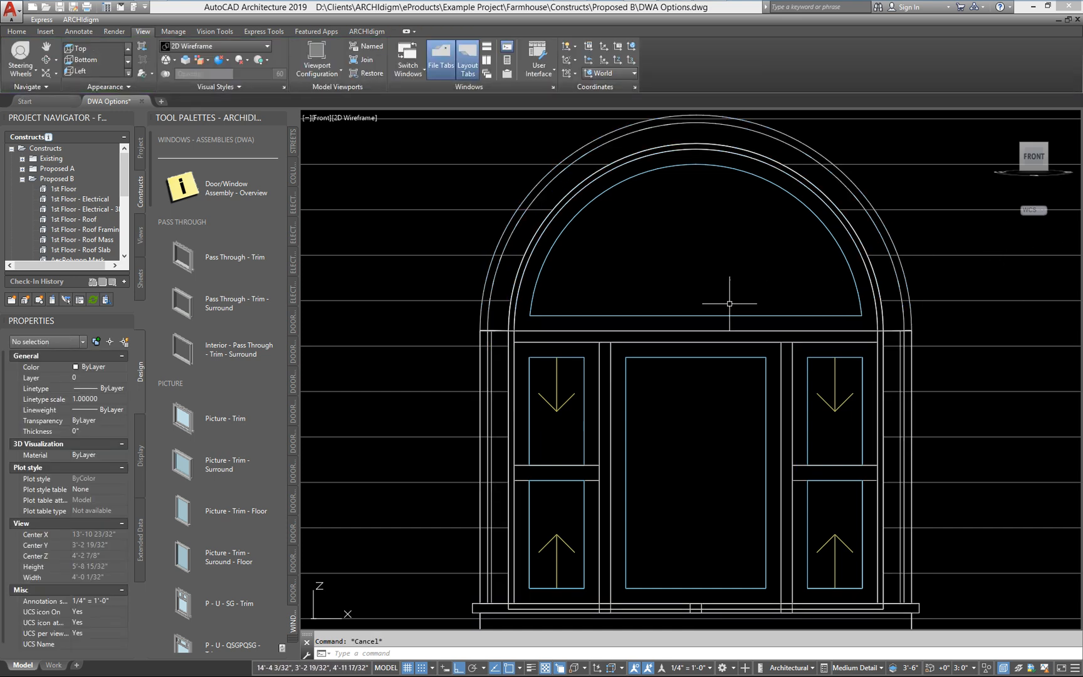
# - Examine the arched infill window's dimension properties and compare the assembly with the neighbouring composite window in 3D
pyautogui.click(703, 316)
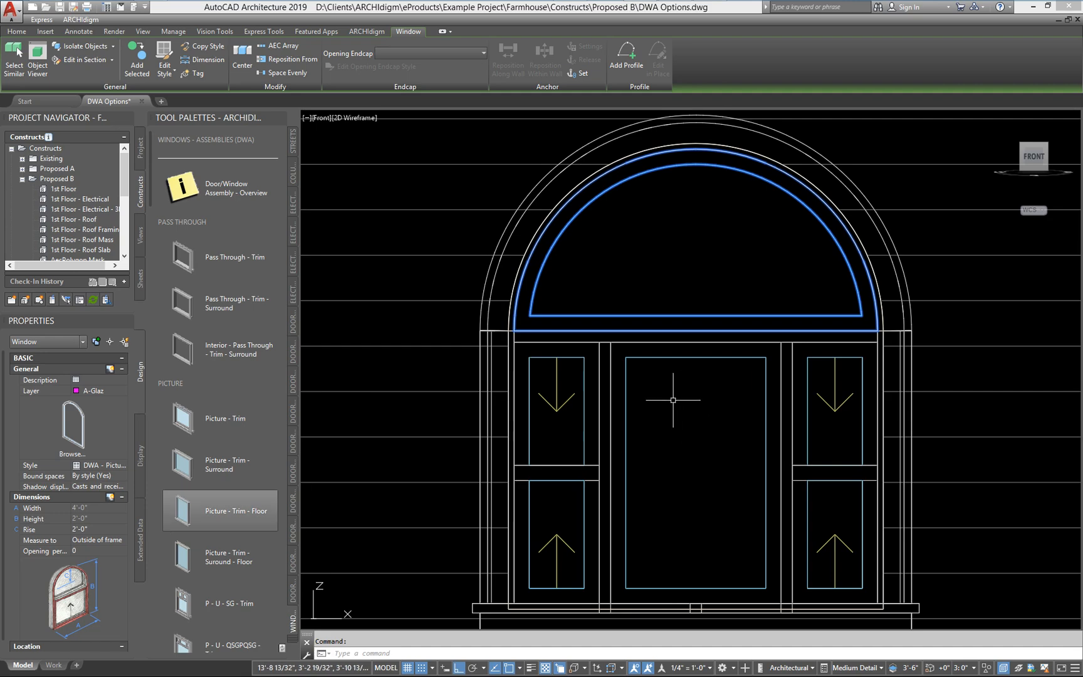
pyautogui.press('Escape')
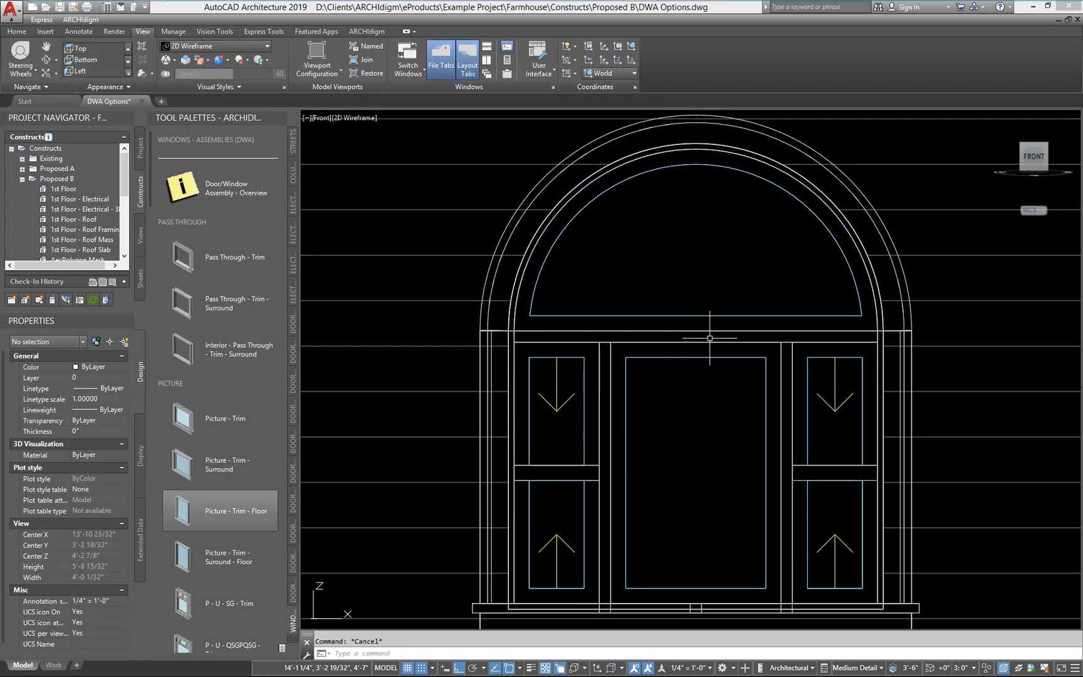
pyautogui.keyDown('shift'); pyautogui.moveTo(624, 326); pyautogui.dragTo(559, 311, button='middle'); pyautogui.keyUp('shift')
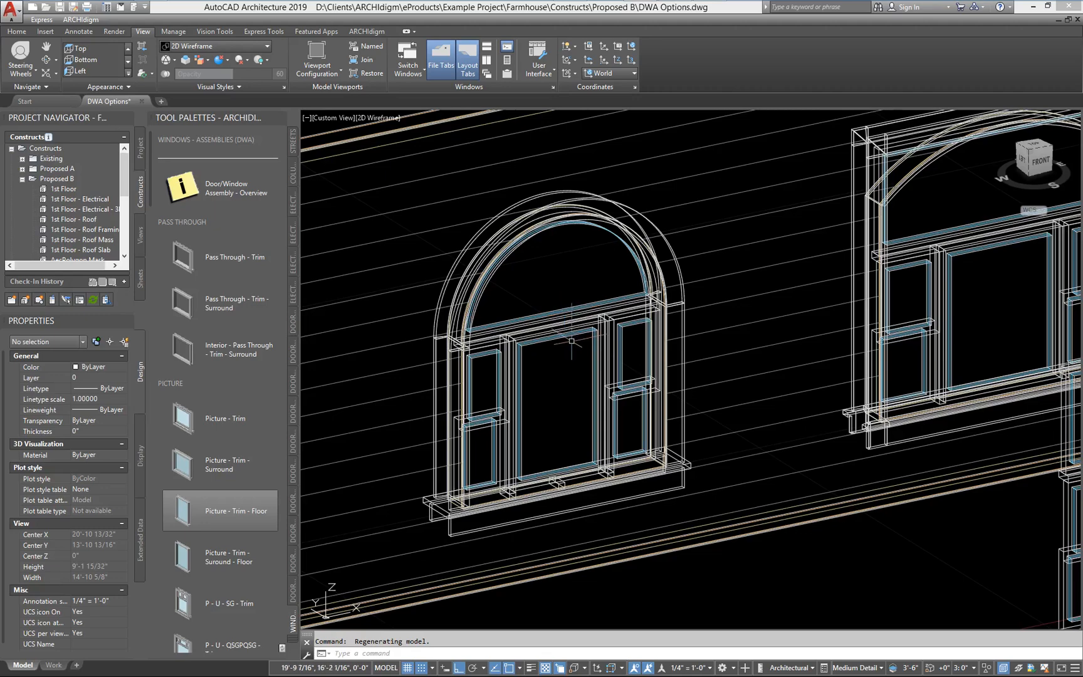
pyautogui.moveTo(859, 425); pyautogui.dragTo(735, 432, button='middle')
pyautogui.moveTo(1065, 487); pyautogui.dragTo(935, 453, button='middle')
pyautogui.scroll(-4, 915, 385)
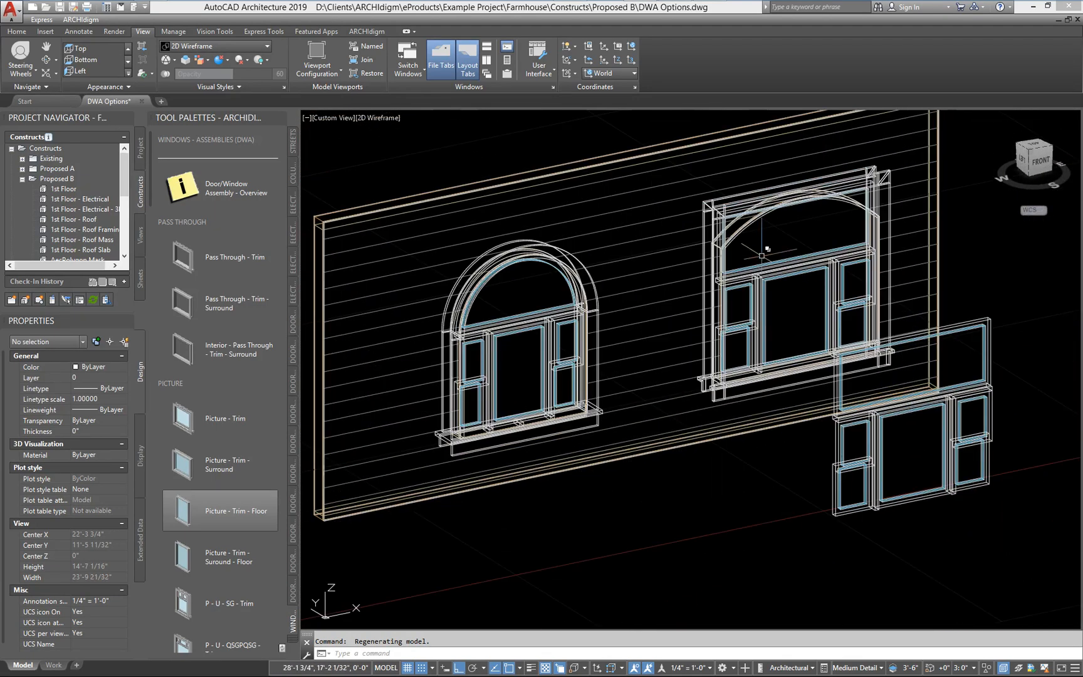
pyautogui.scroll(3, 607, 358)
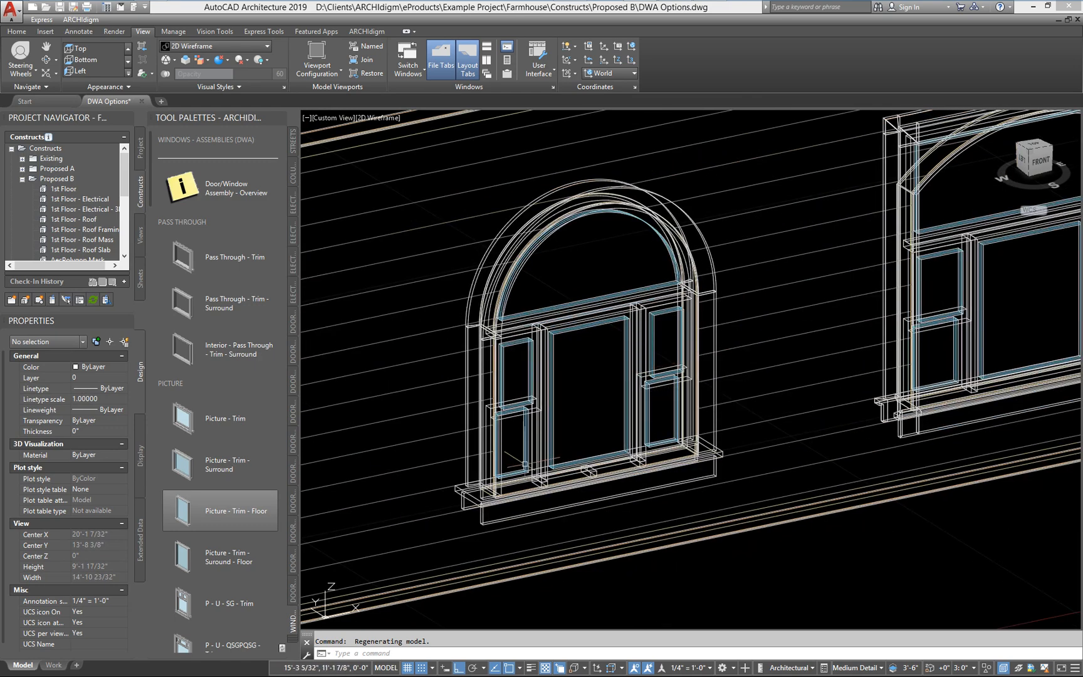
# - Show the infill markers on the arched door/window assembly
pyautogui.scroll(3, 524, 448)
pyautogui.moveTo(558, 525); pyautogui.dragTo(566, 510, button='middle')
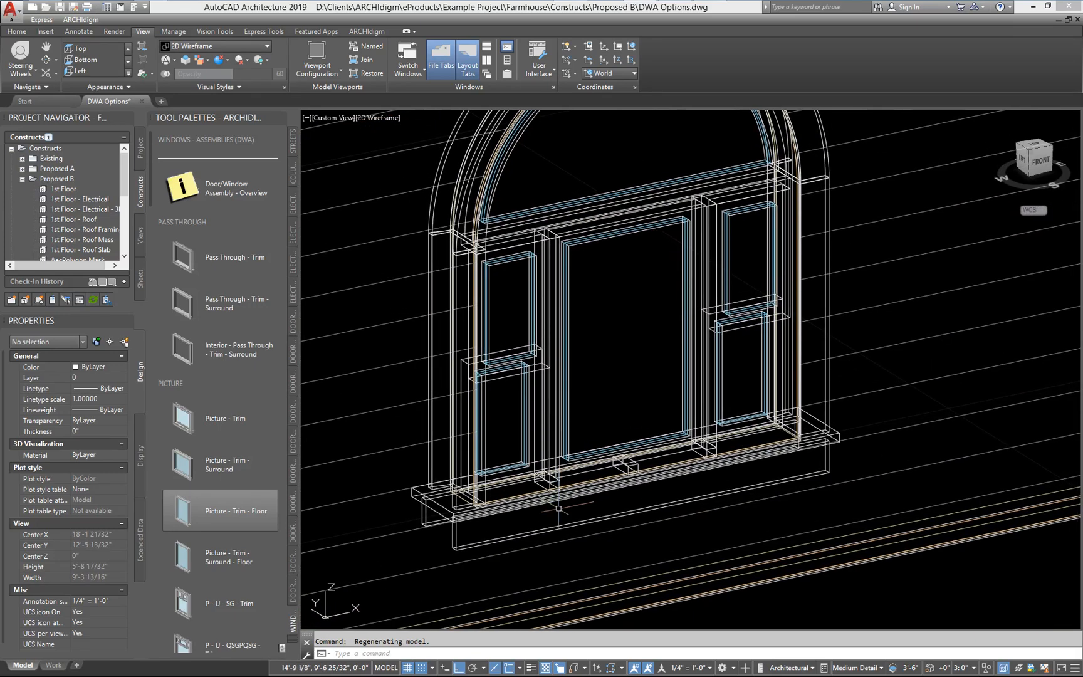
pyautogui.click(457, 537)
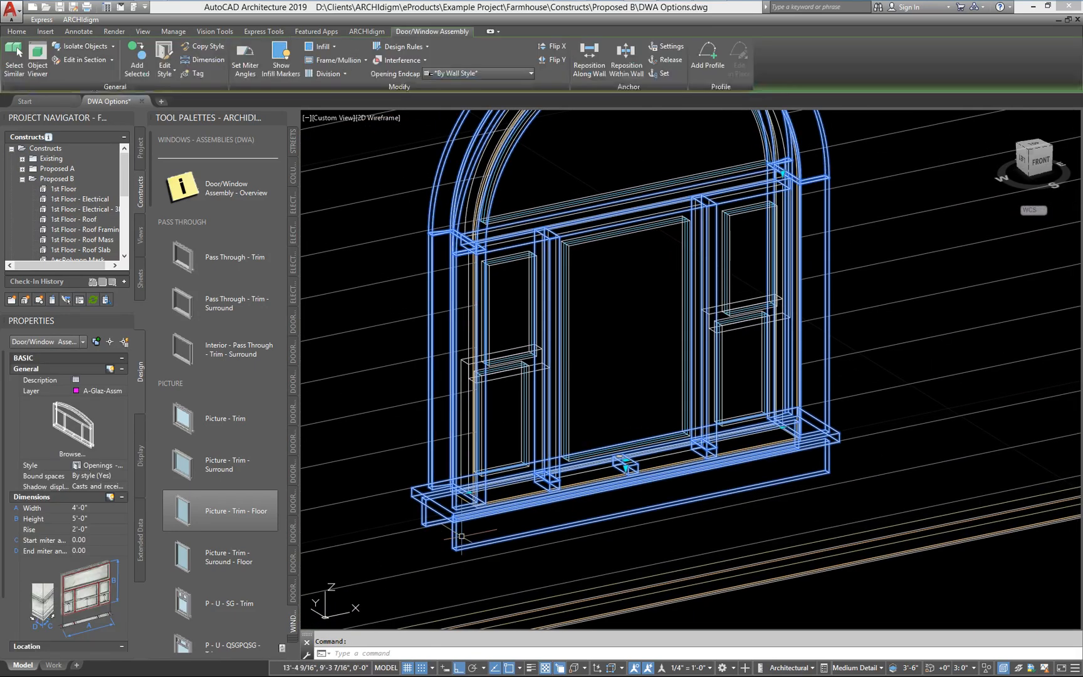
pyautogui.rightClick(584, 409)
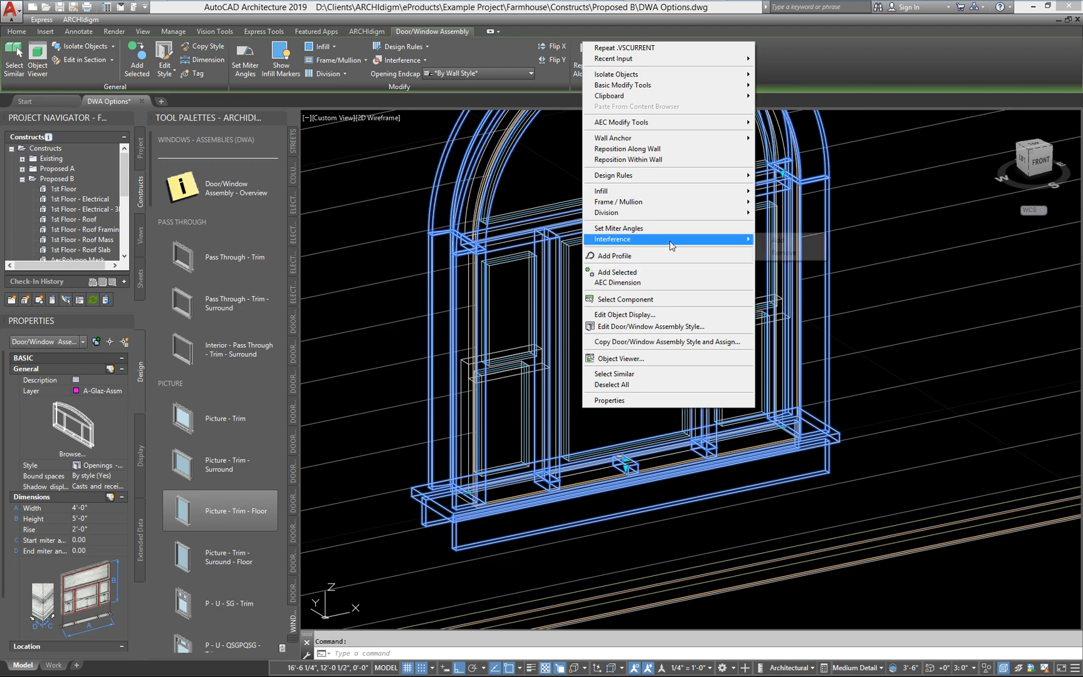
pyautogui.moveTo(689, 191)
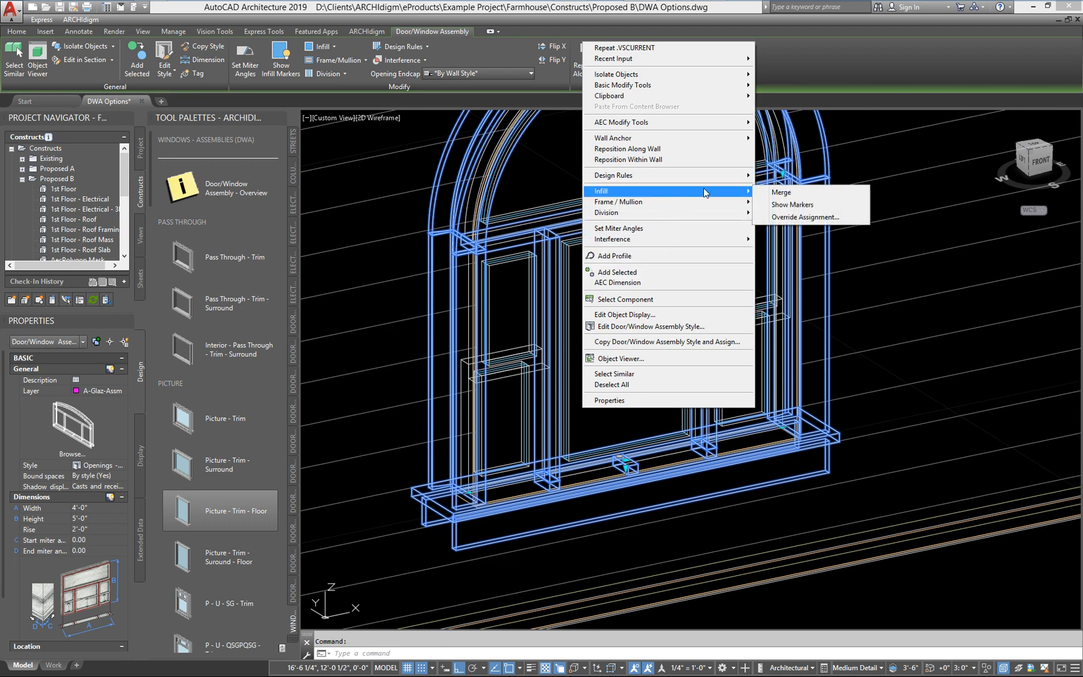
pyautogui.click(786, 203)
pyautogui.press('Escape')
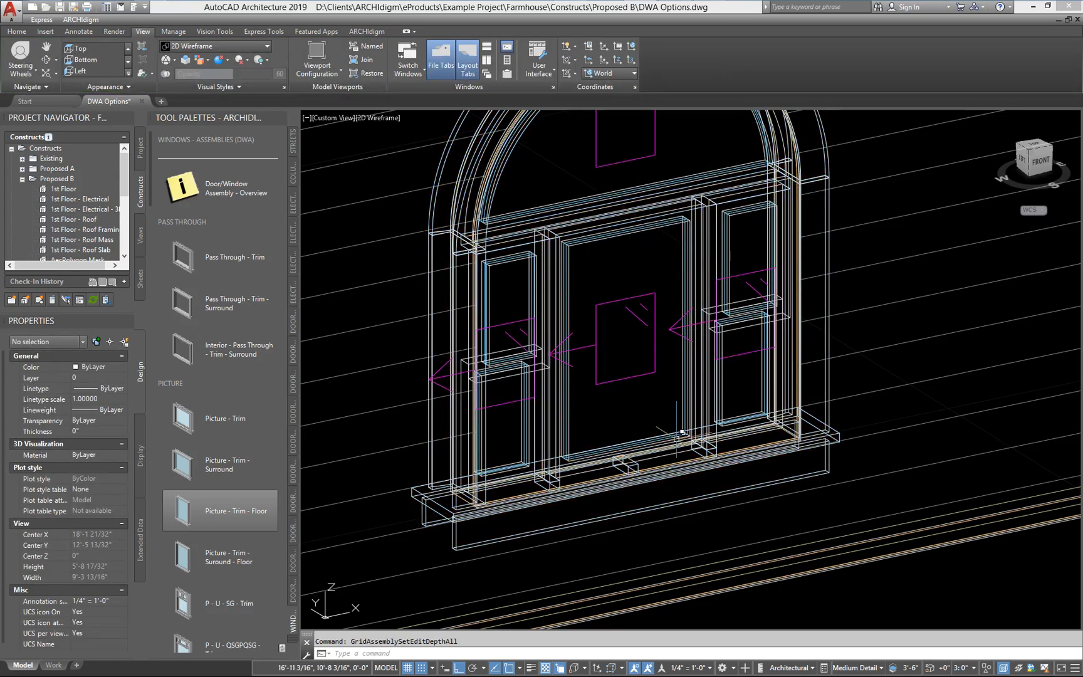
# - Merge the assembly's center infill cell with the double-hung cell on its left
pyautogui.scroll(-1, 682, 433)
pyautogui.scroll(2, 682, 434)
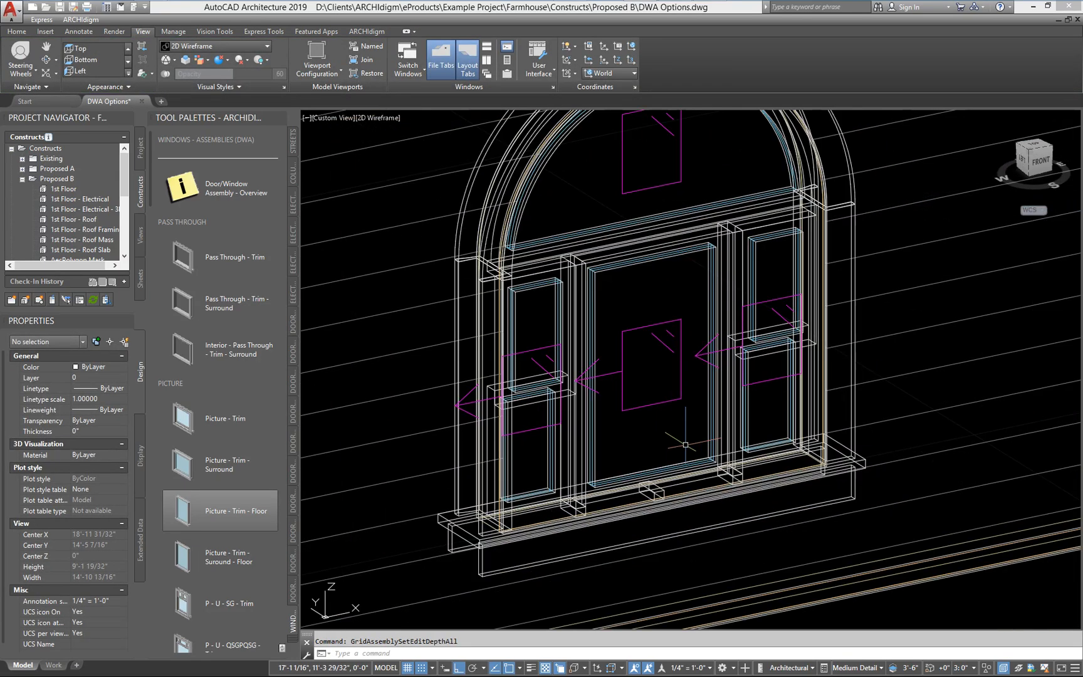
pyautogui.moveTo(681, 442); pyautogui.dragTo(677, 465, button='middle')
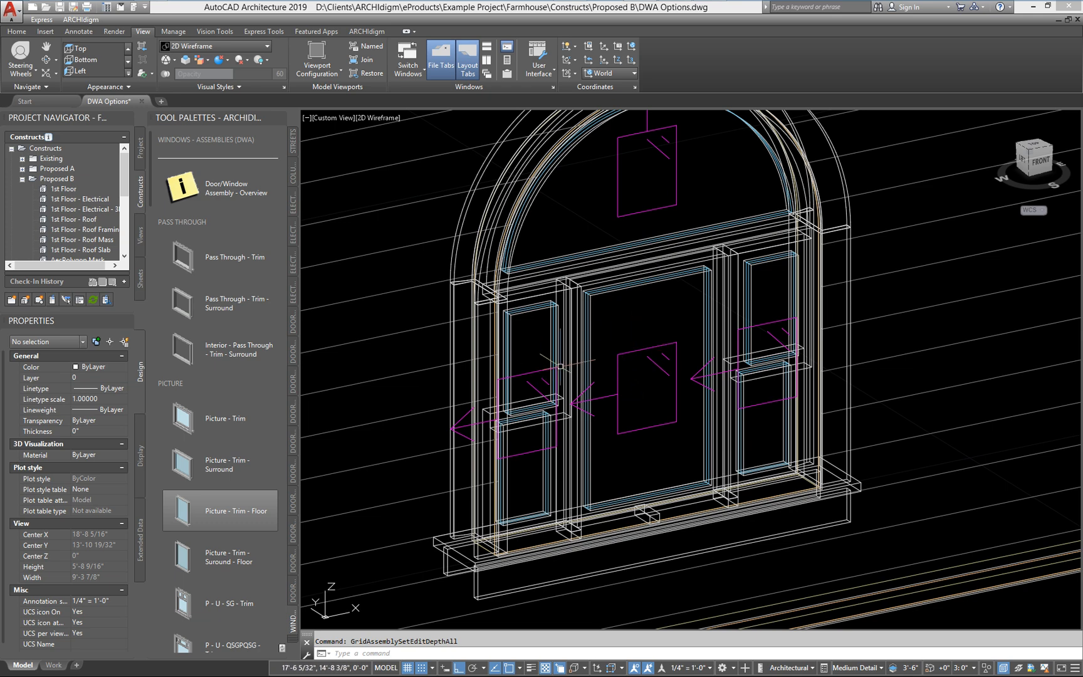
pyautogui.click(634, 351)
pyautogui.rightClick(635, 352)
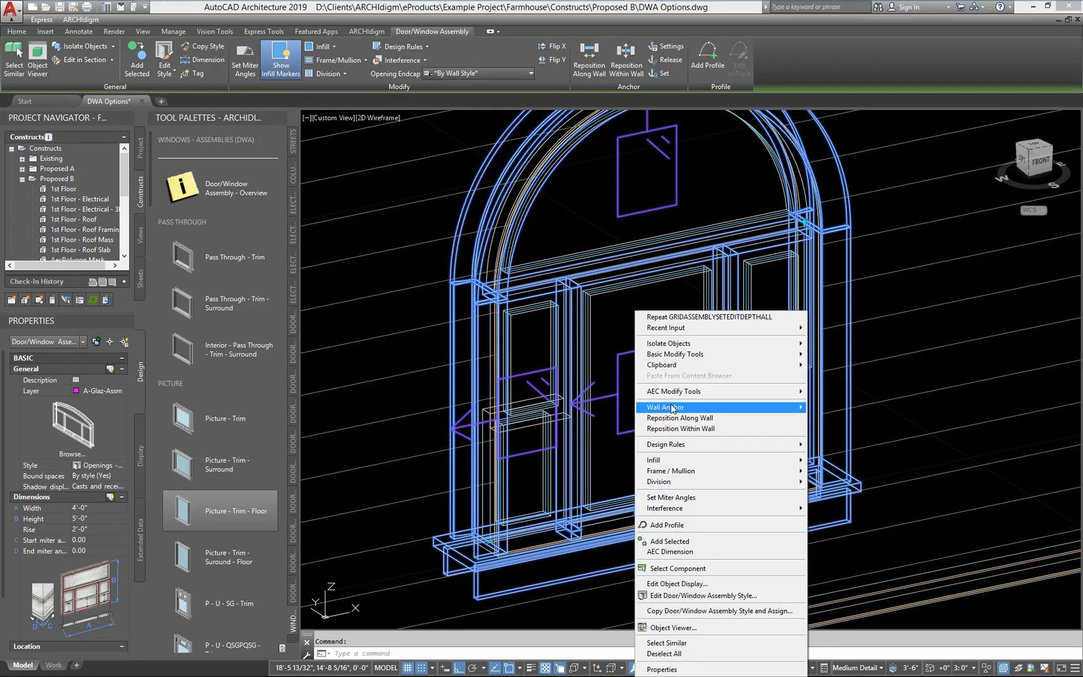
pyautogui.moveTo(678, 460)
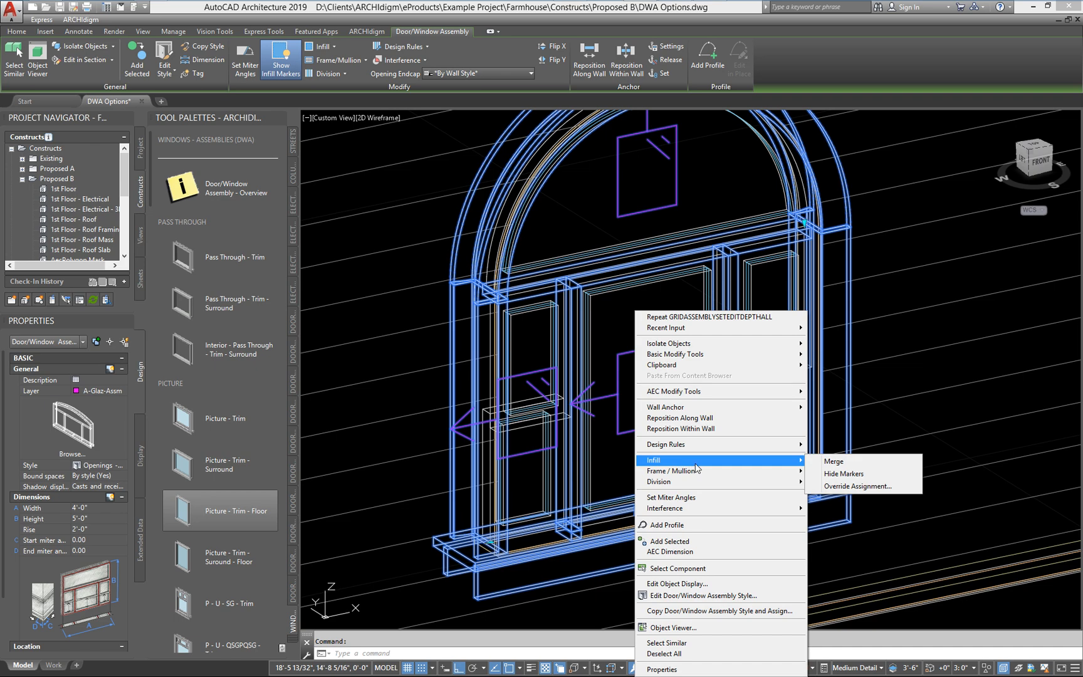
pyautogui.click(832, 462)
pyautogui.click(641, 353)
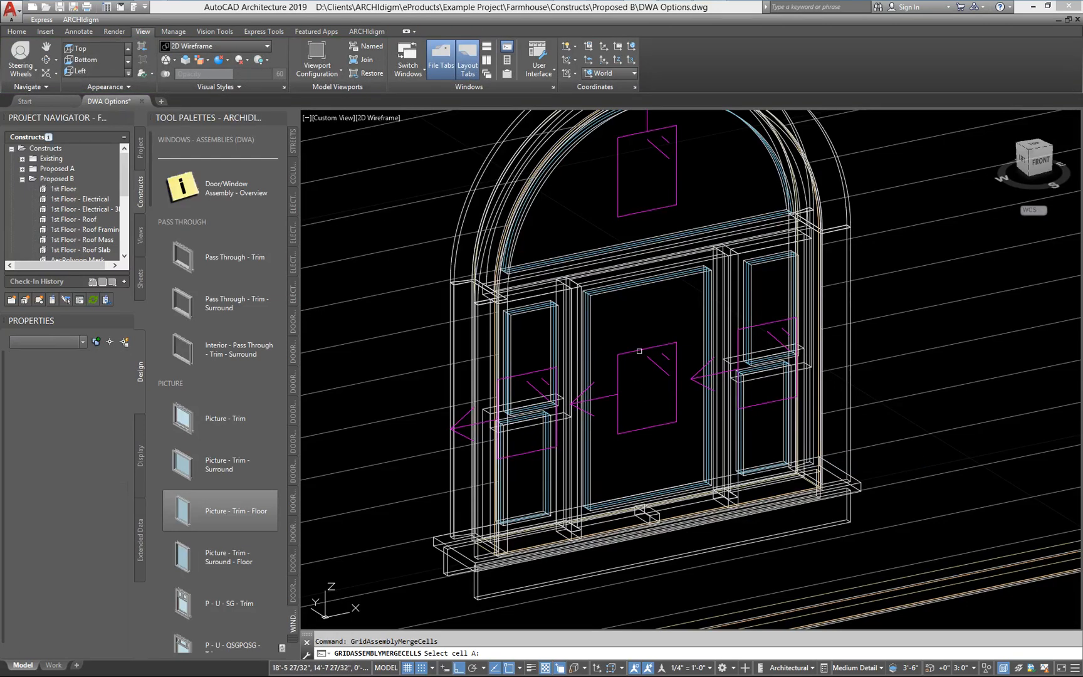
pyautogui.click(524, 372)
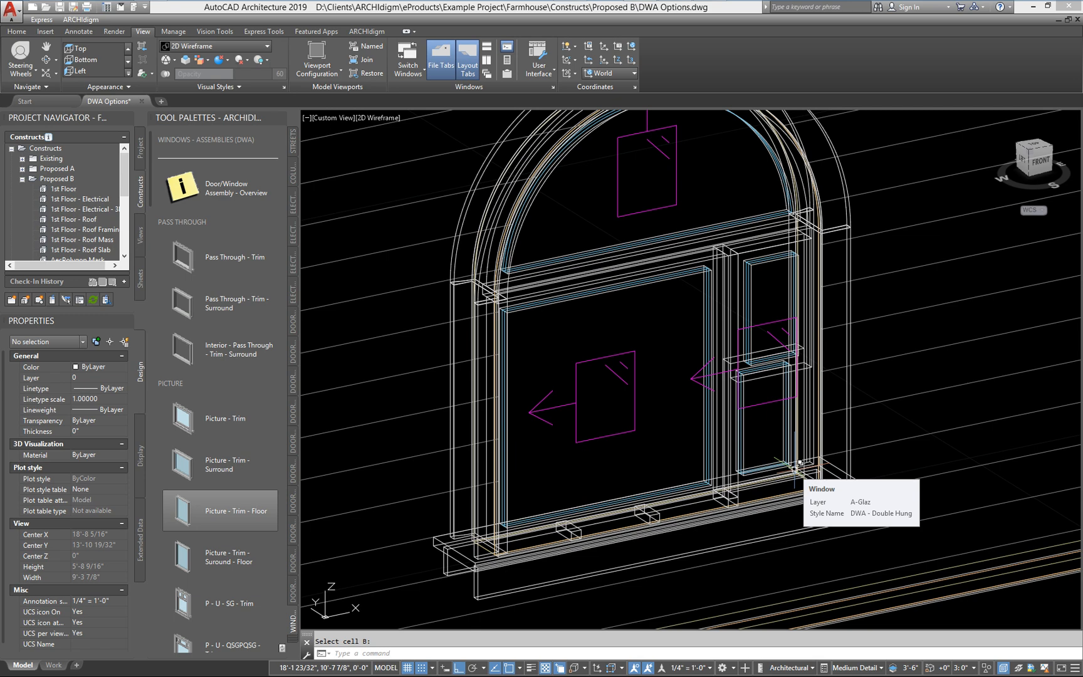
# - Remove the infill merge from the overrides of the arched assembly's style
pyautogui.press('Return')
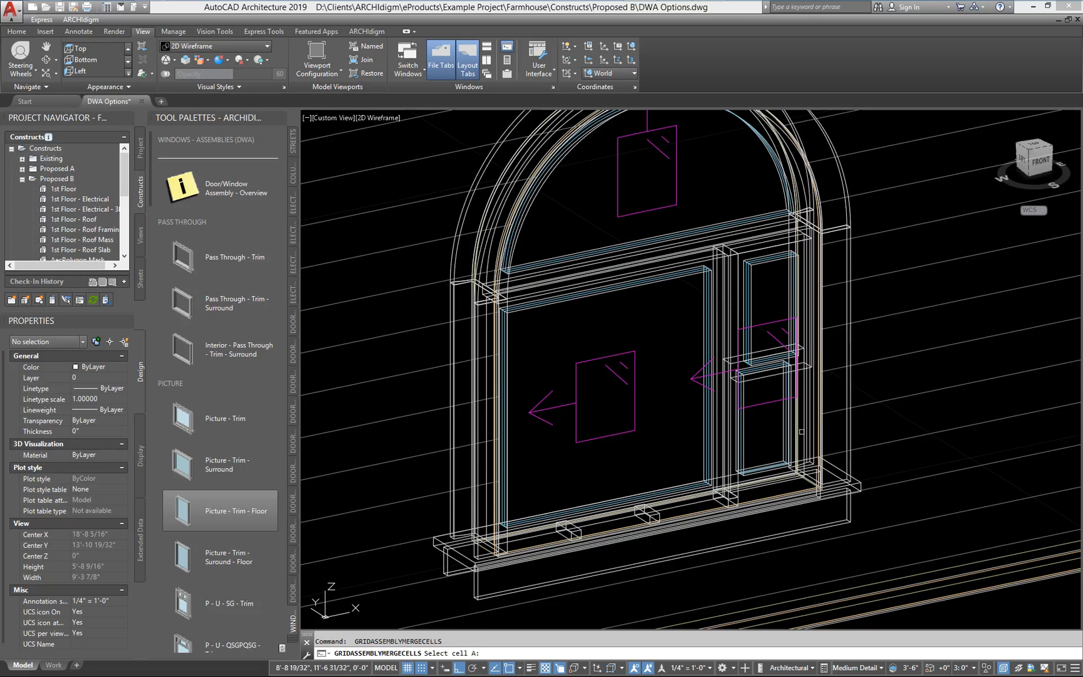
pyautogui.click(842, 426)
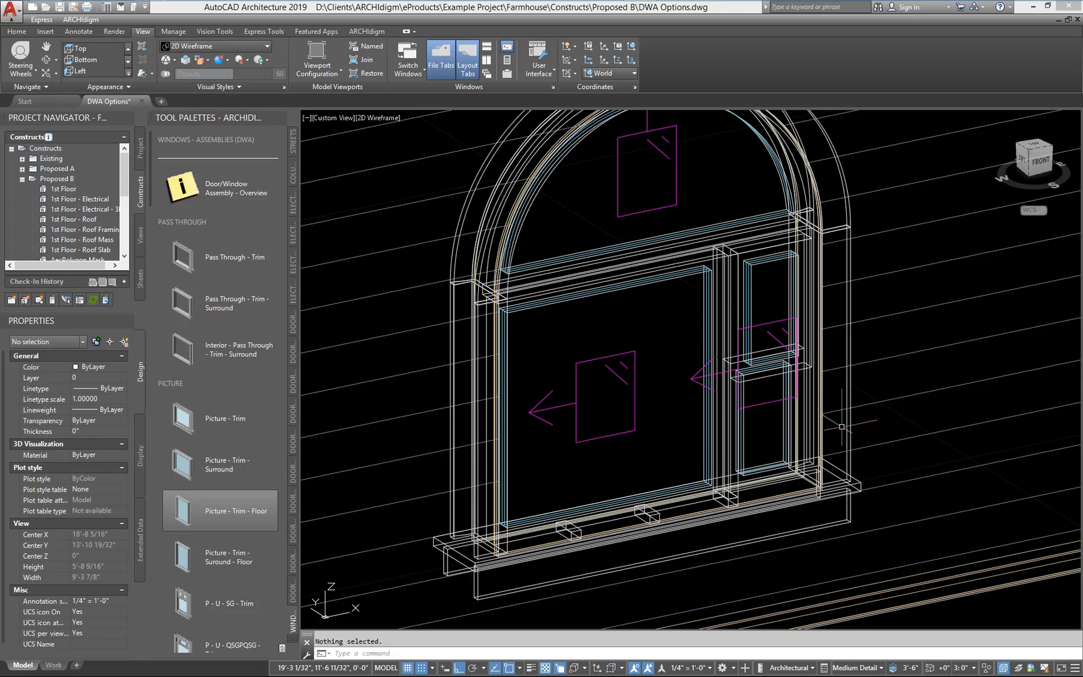
pyautogui.click(841, 426)
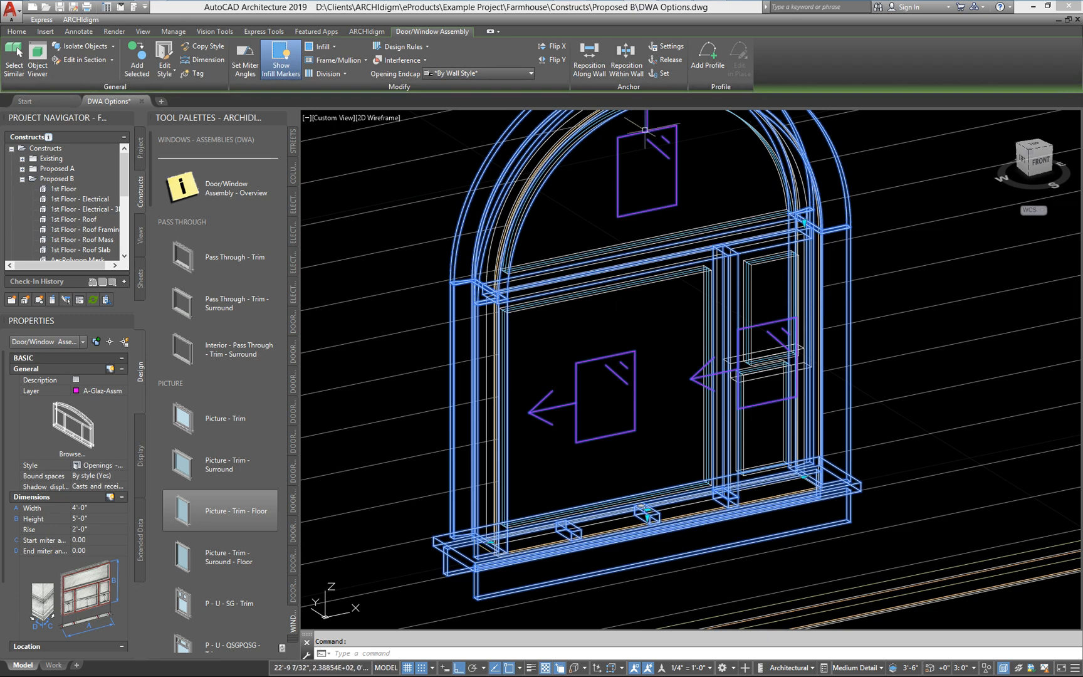
pyautogui.rightClick(630, 311)
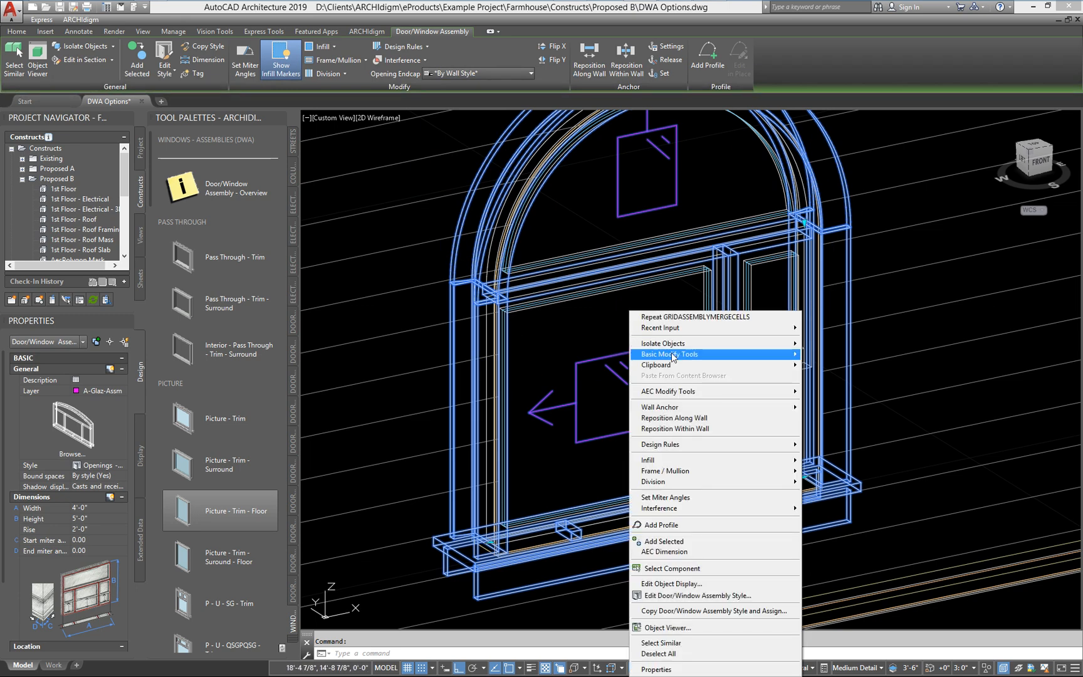
pyautogui.click(695, 596)
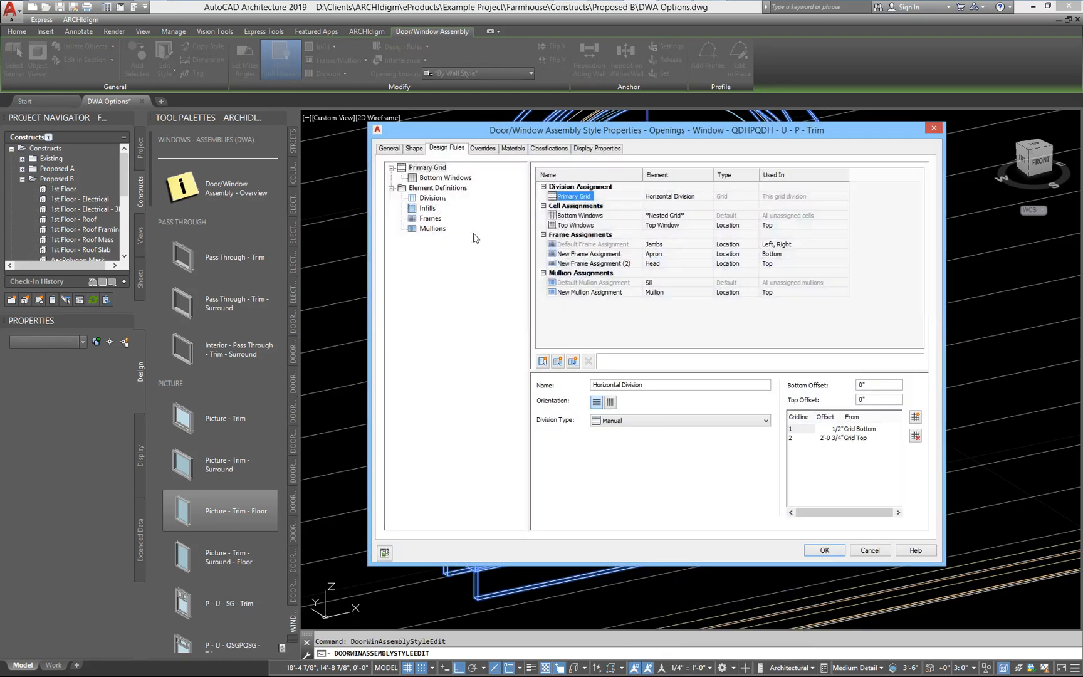
pyautogui.click(483, 148)
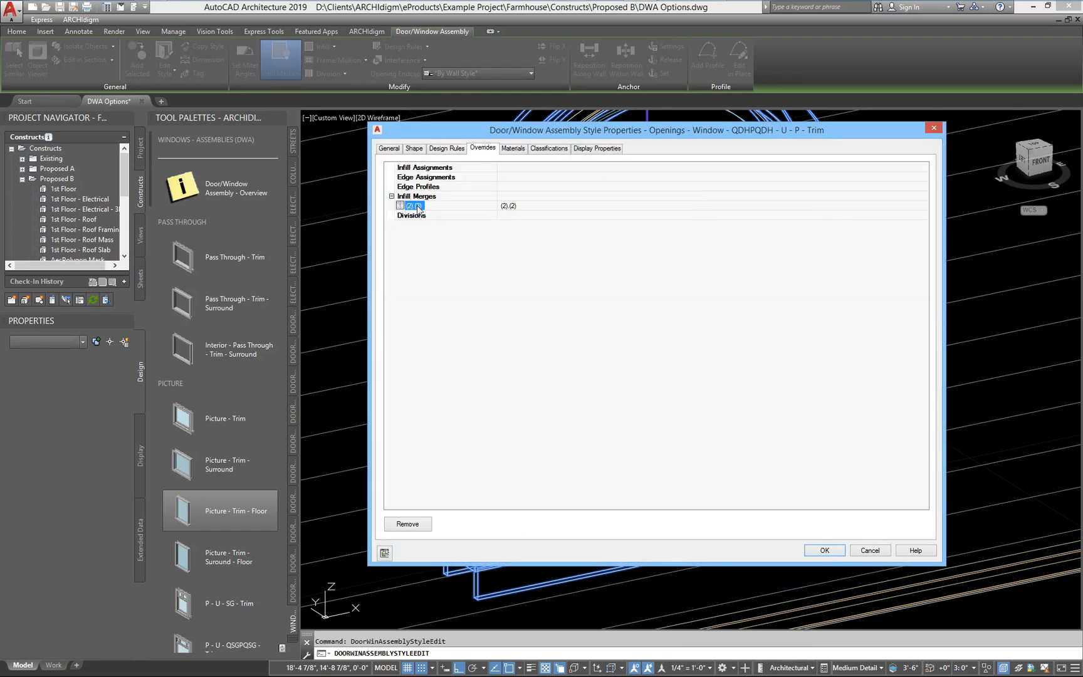
pyautogui.click(449, 213)
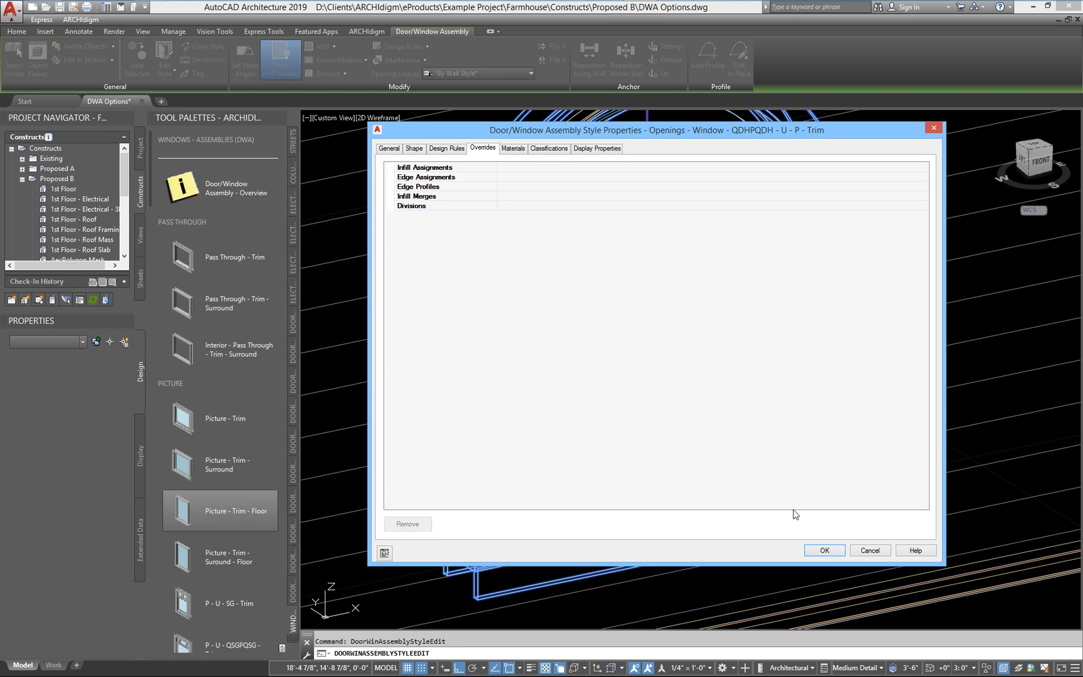
pyautogui.click(825, 550)
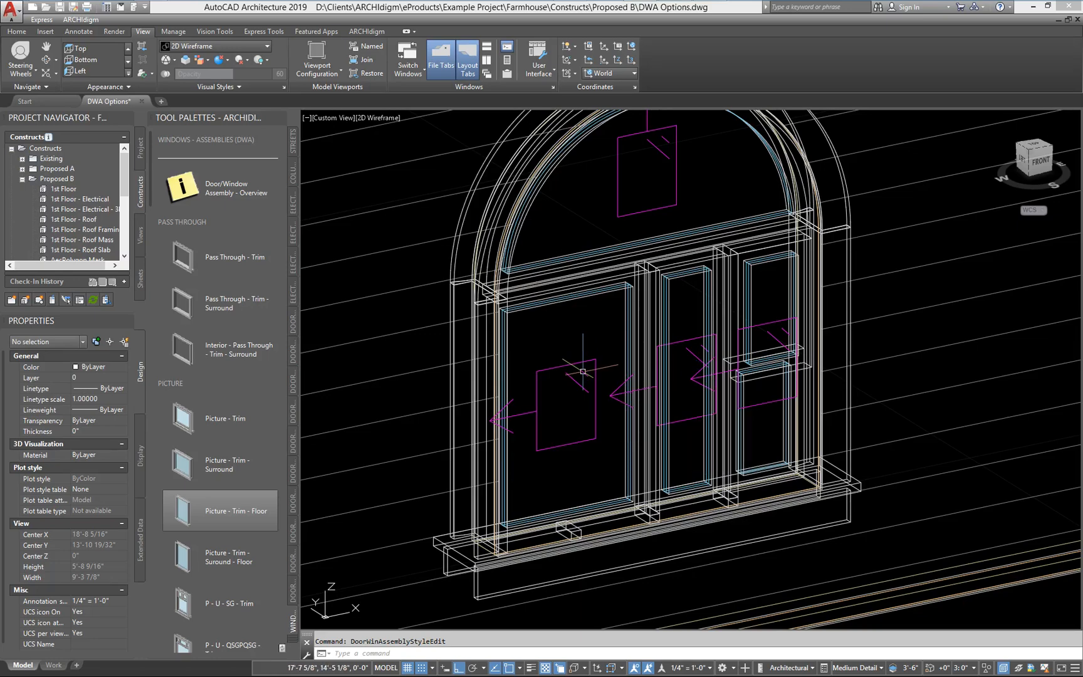
# - Check the arched assembly's style overrides for any remaining infill merge
pyautogui.scroll(-2, 580, 377)
pyautogui.moveTo(577, 354); pyautogui.dragTo(635, 342, button='middle')
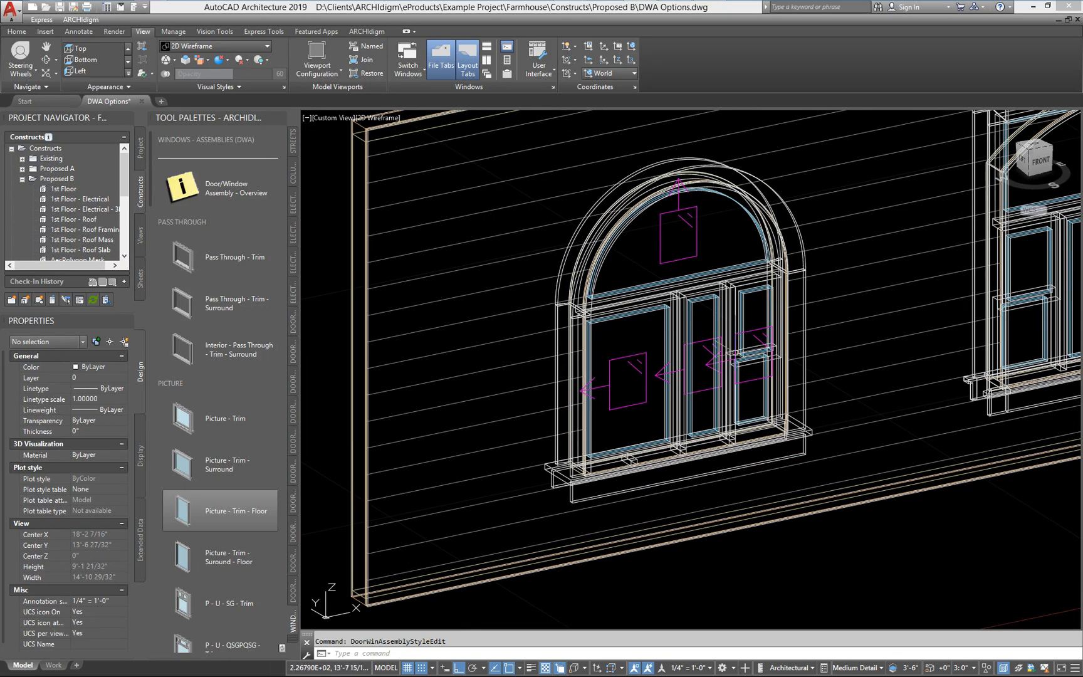
pyautogui.click(795, 340)
pyautogui.rightClick(801, 340)
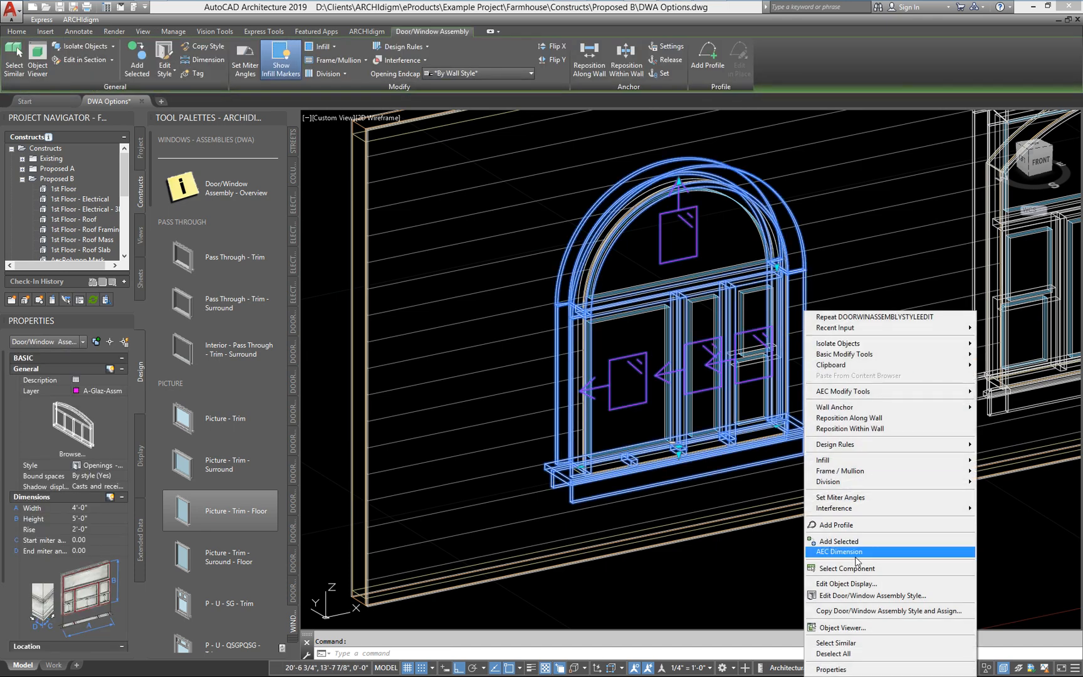
pyautogui.click(843, 595)
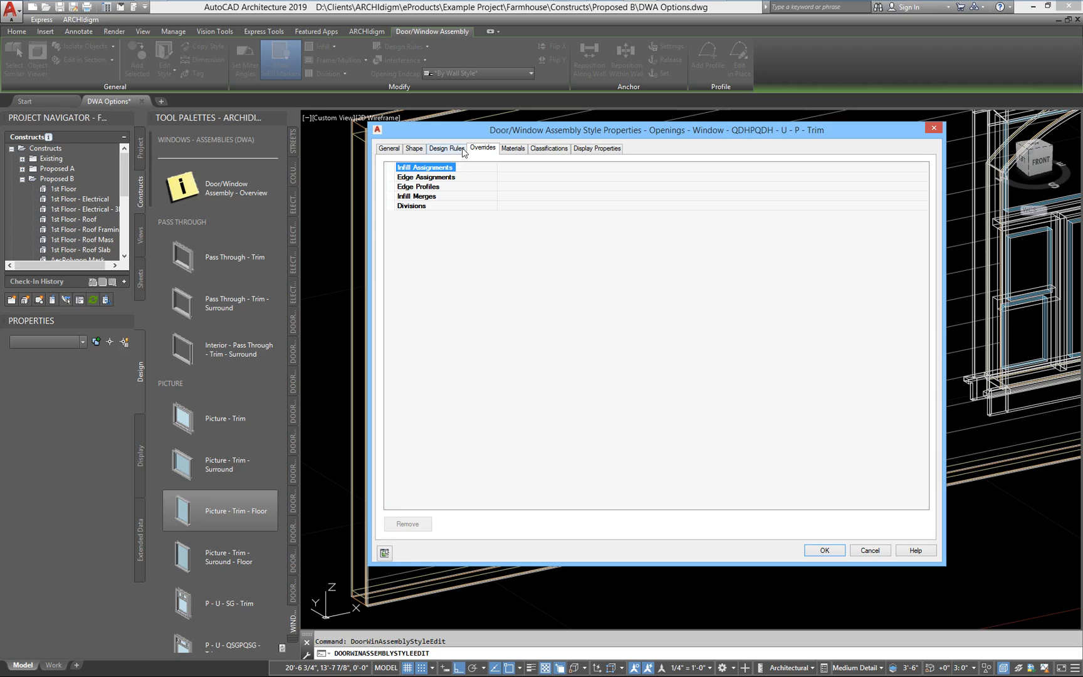
pyautogui.click(821, 552)
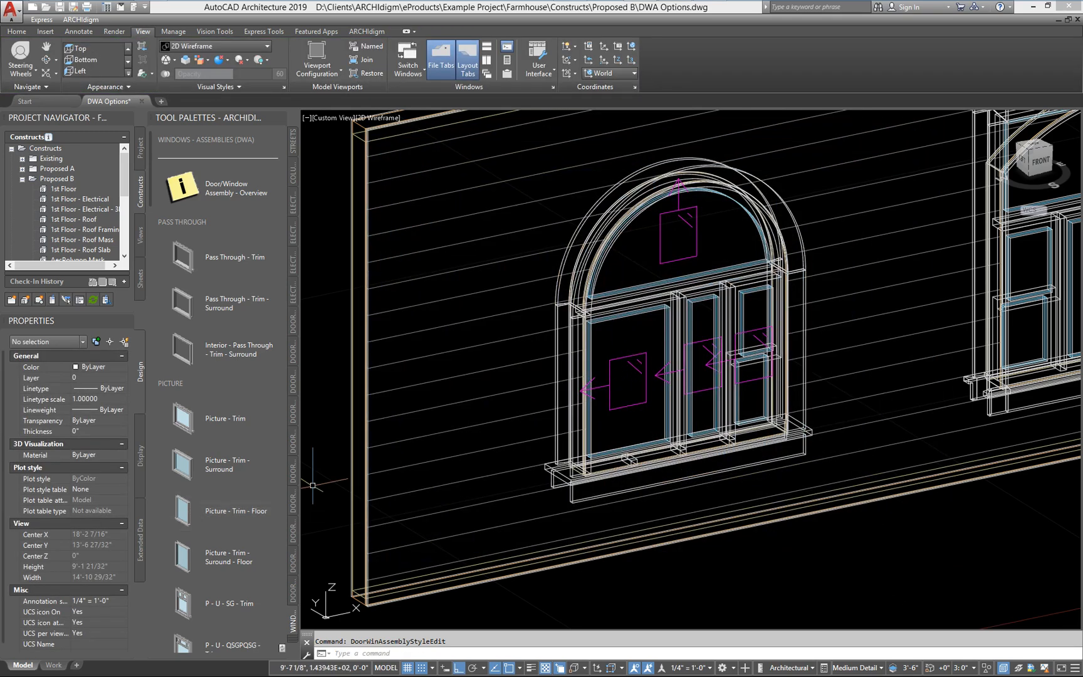
# - Remove the infill merge stored in the arched assembly's own object overrides
pyautogui.click(557, 285)
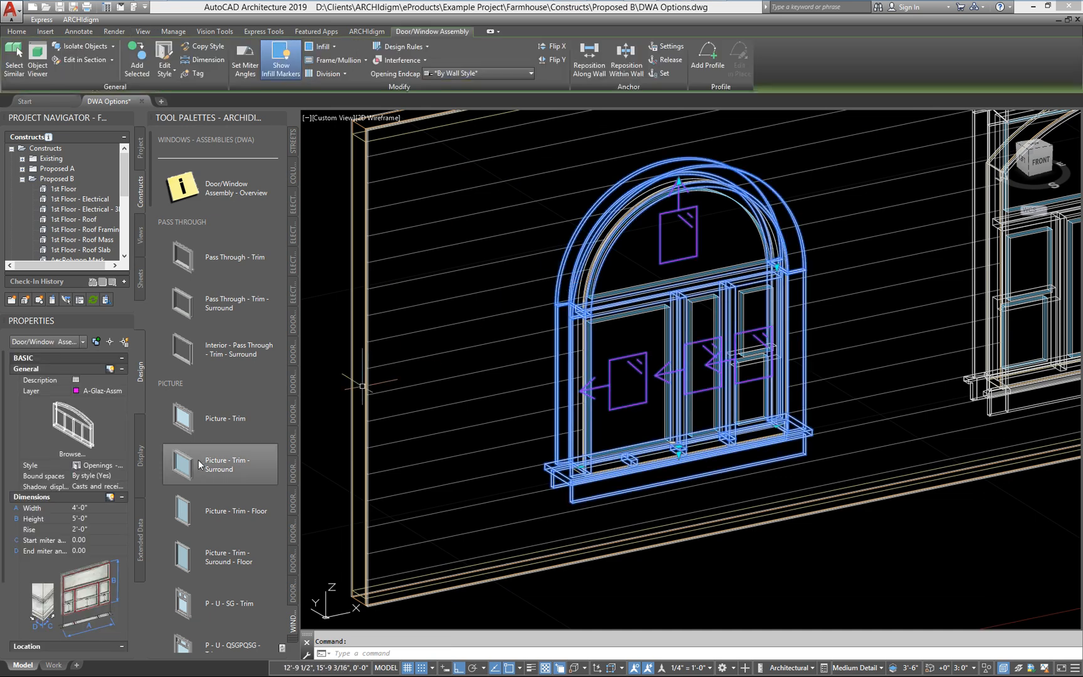
pyautogui.moveTo(3, 456); pyautogui.dragTo(2, 603)
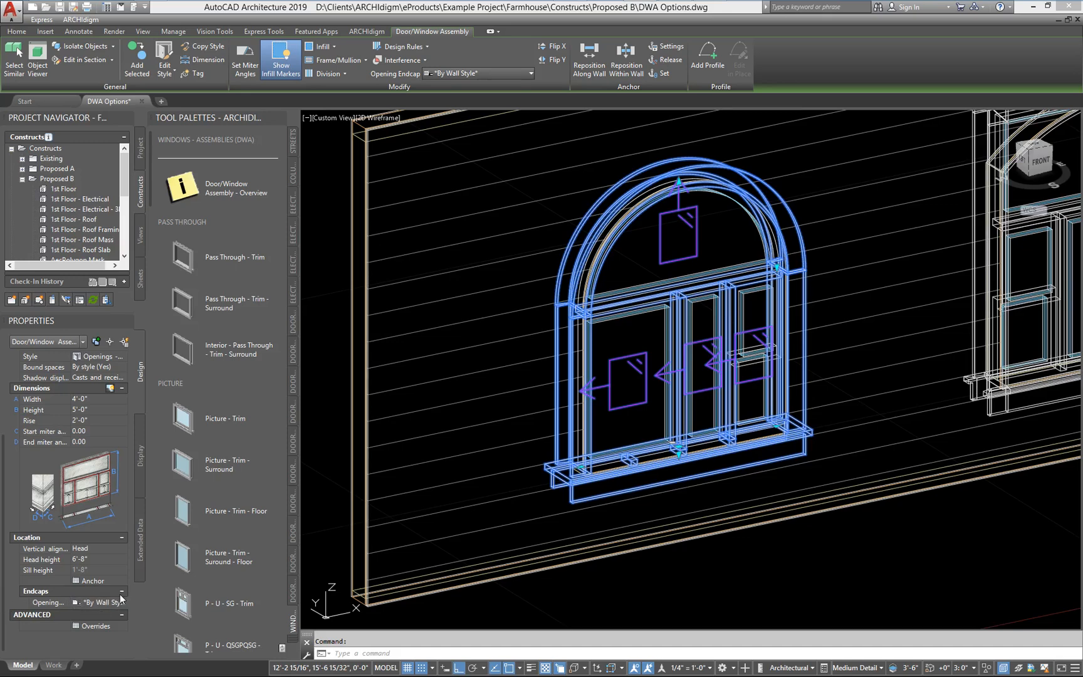
pyautogui.click(96, 625)
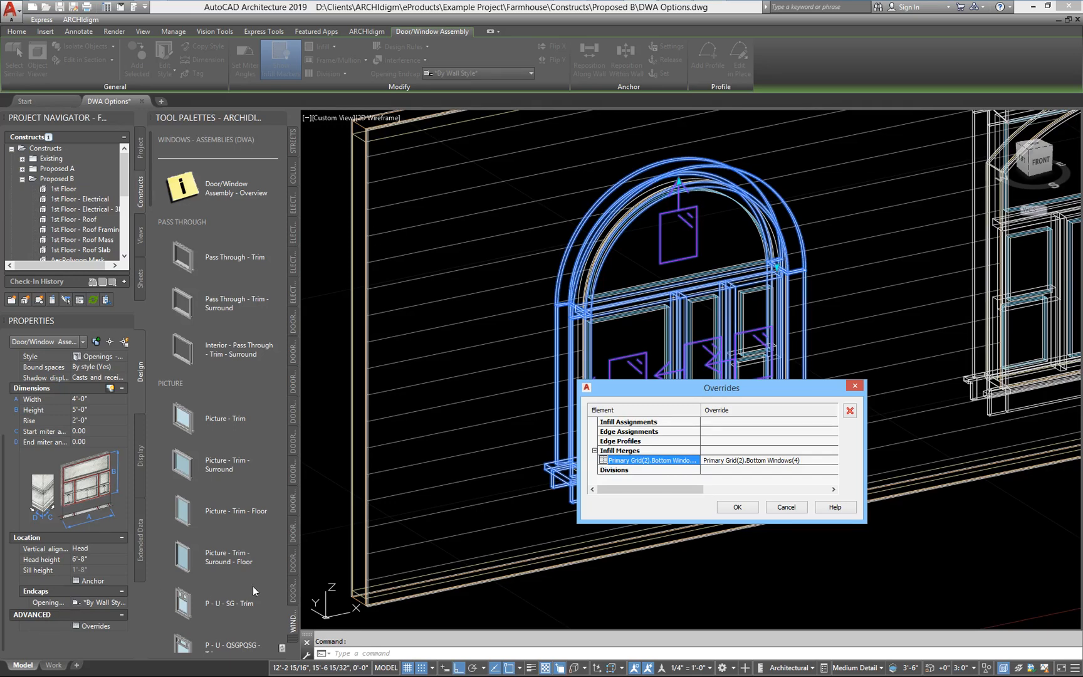
pyautogui.click(849, 410)
pyautogui.click(737, 507)
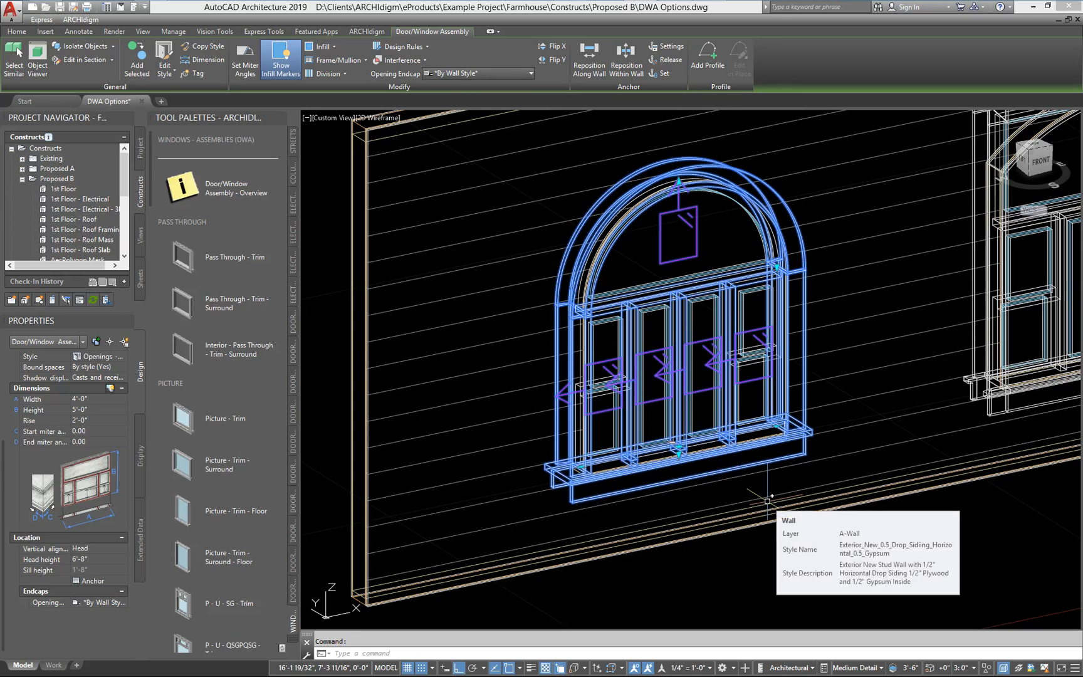
pyautogui.press('Escape')
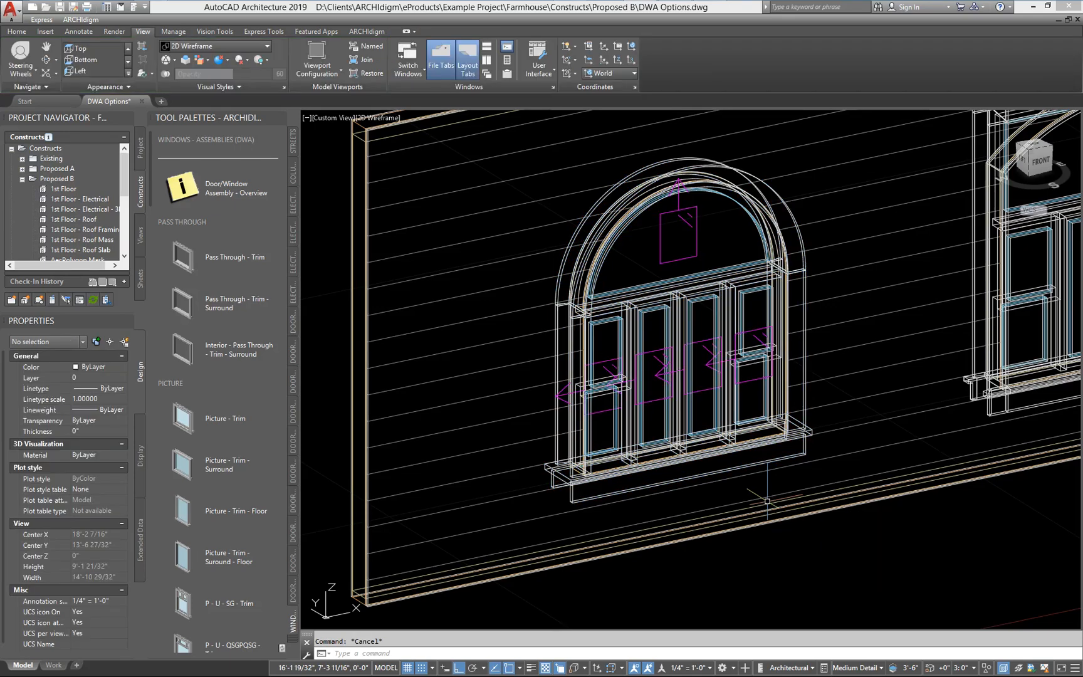
# - Merge the two center picture cells between the double-hung cells of the arched assembly
pyautogui.click(575, 232)
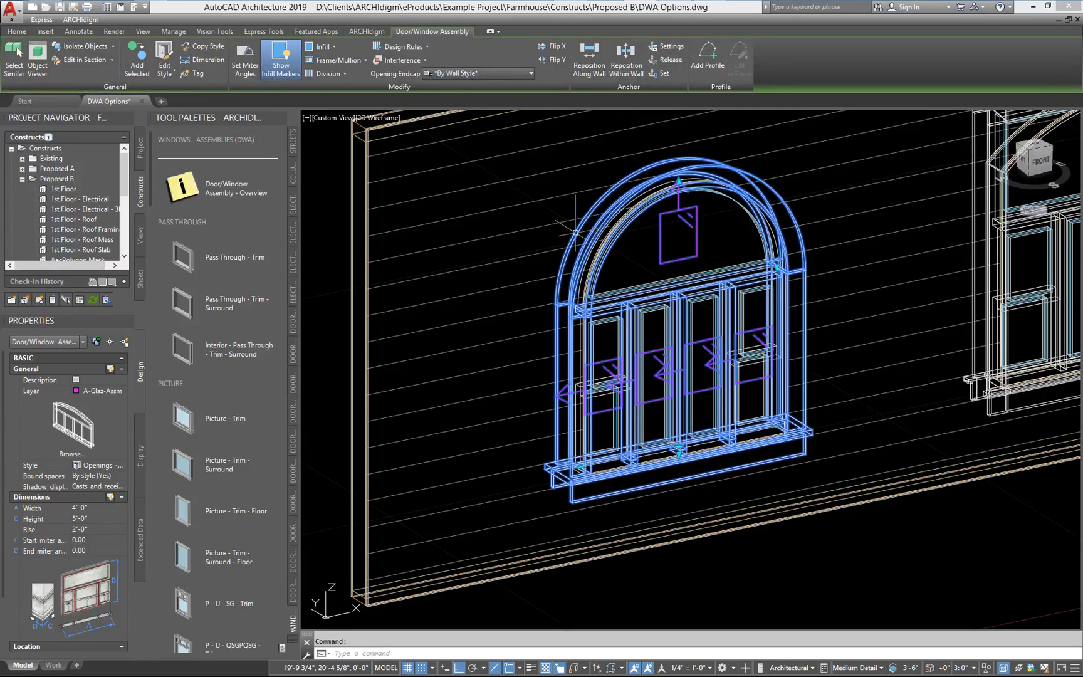
pyautogui.rightClick(575, 231)
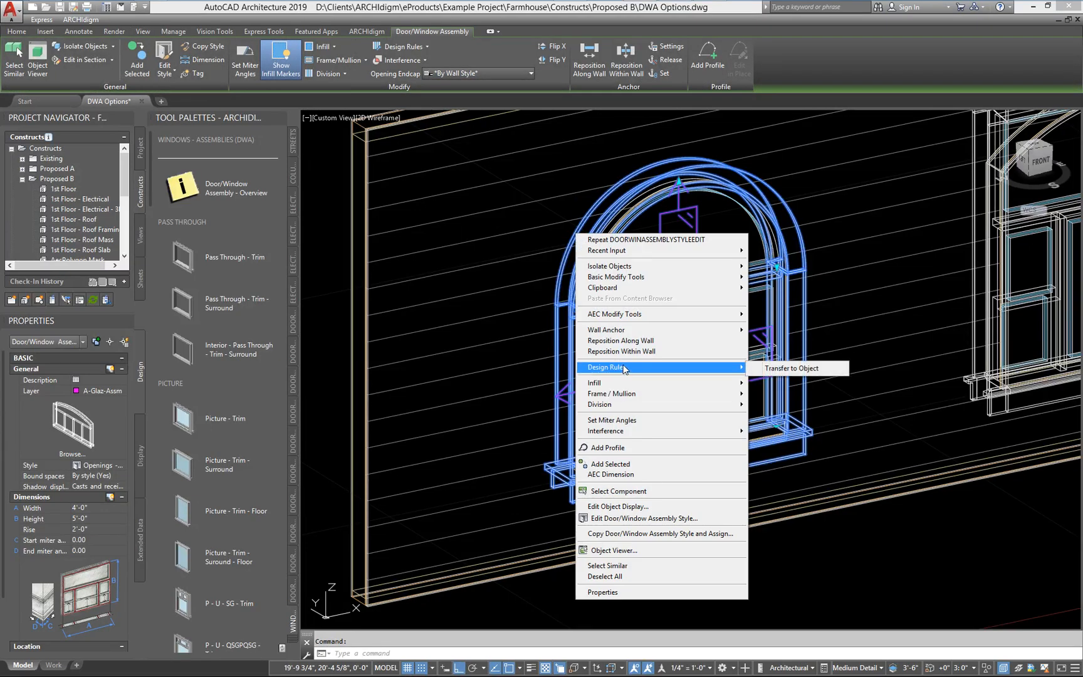
pyautogui.moveTo(629, 385)
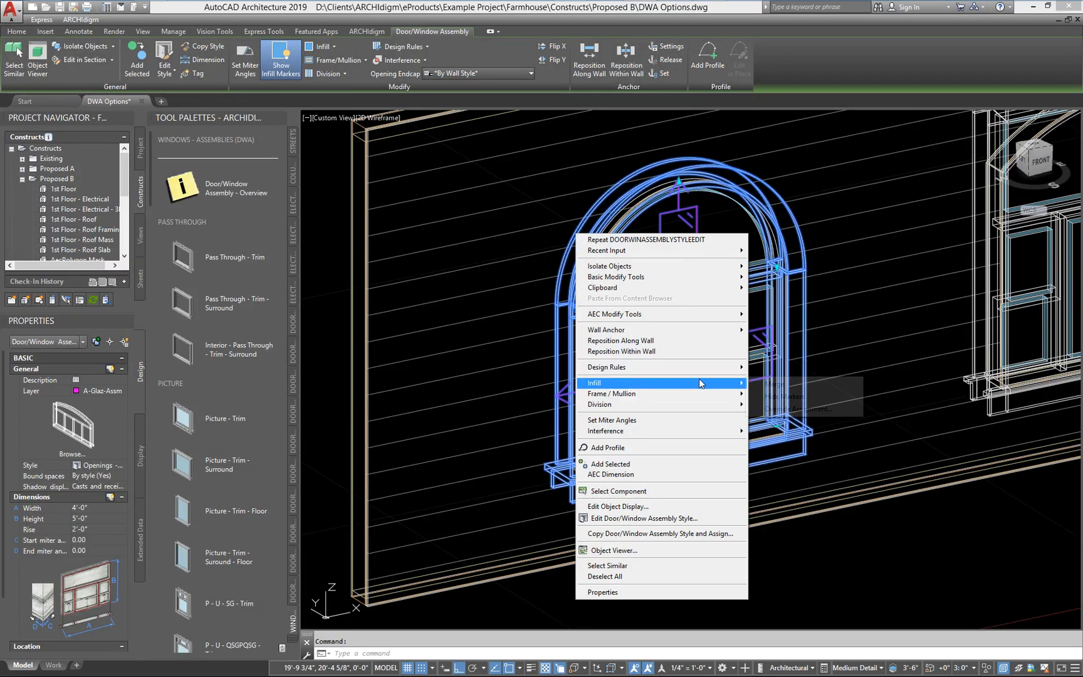
pyautogui.click(775, 385)
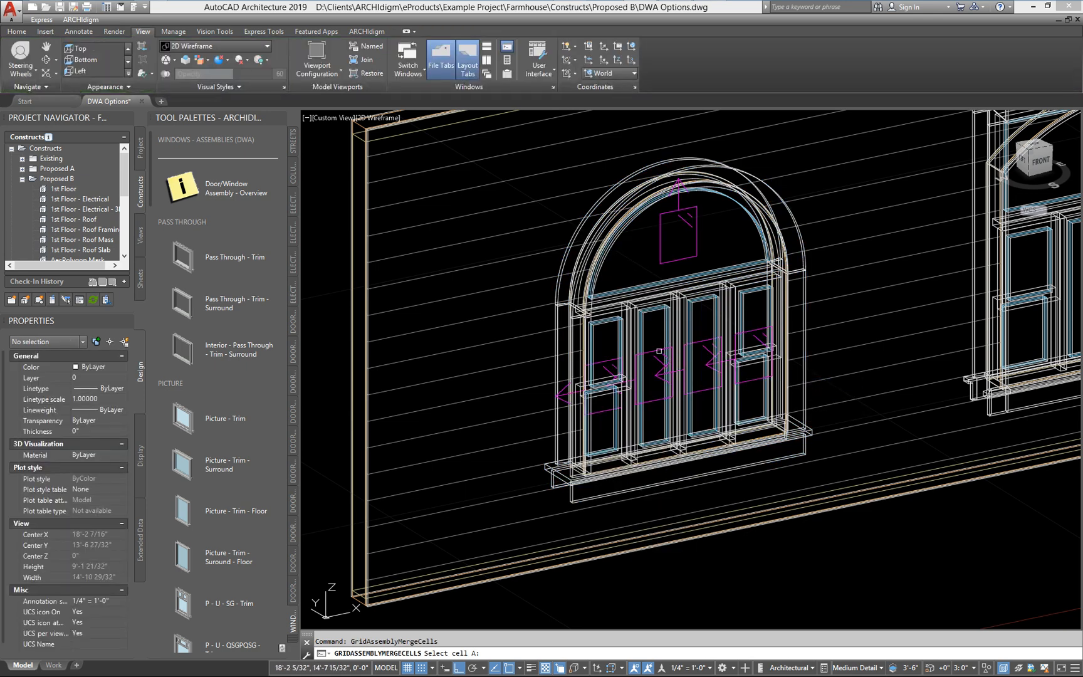
pyautogui.click(655, 350)
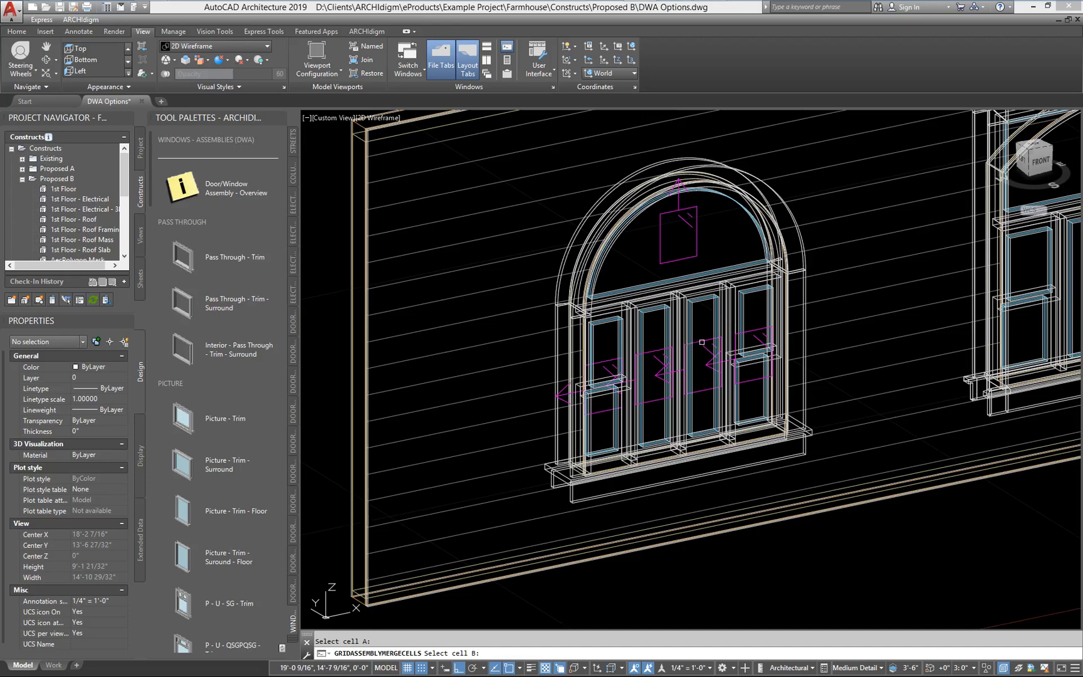
pyautogui.click(698, 342)
pyautogui.press('Return')
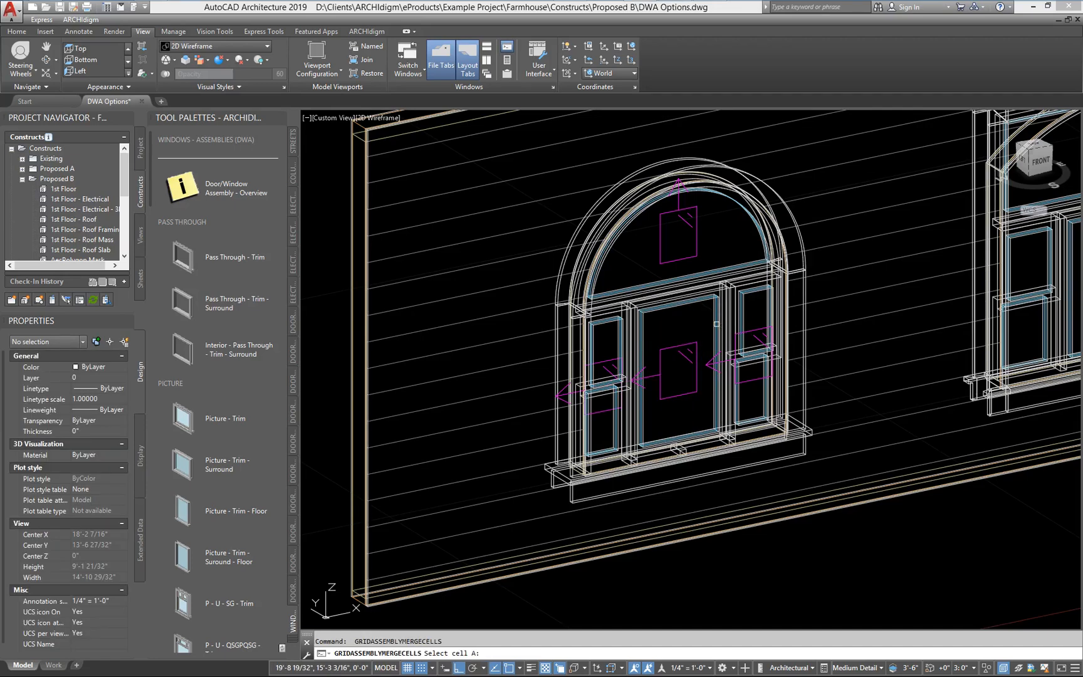
pyautogui.click(686, 337)
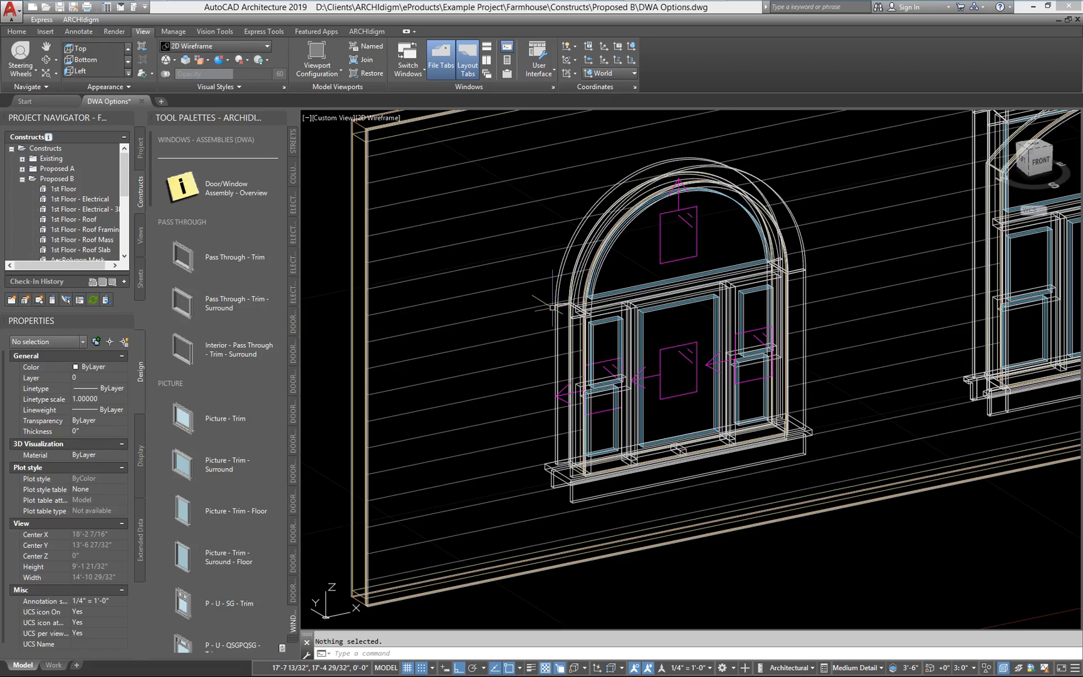
# - Look through the door/window assembly tools on the palette down to the glass block styles
pyautogui.scroll(-1, 150, 166)
pyautogui.moveTo(150, 167); pyautogui.dragTo(184, 606)
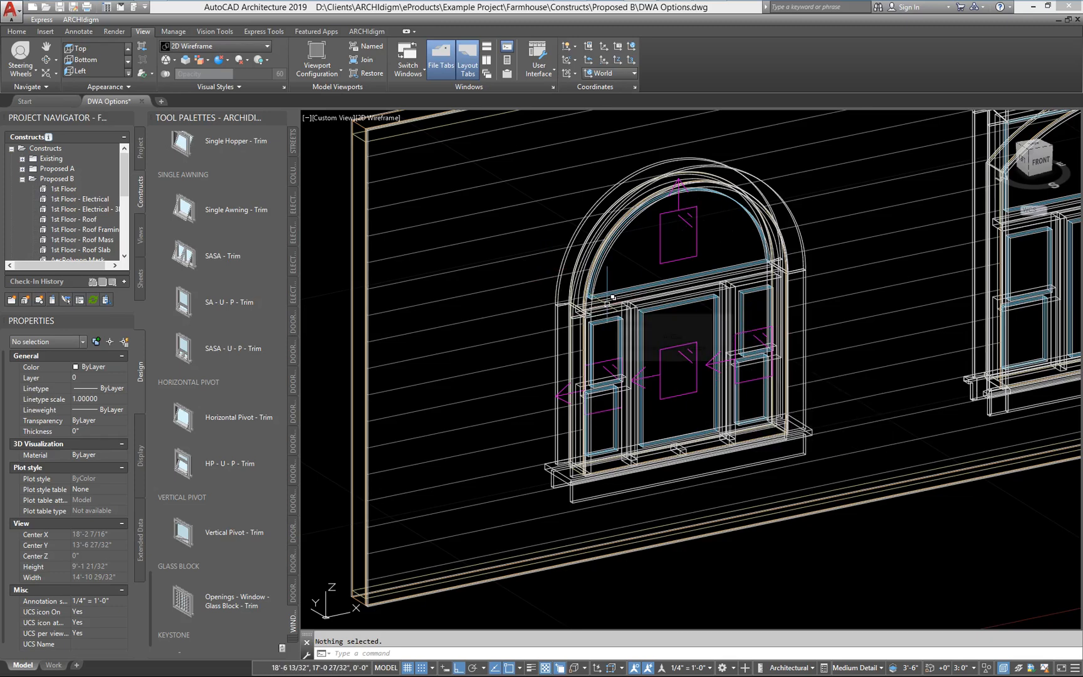
# - Open the Style Manager with WINDOWSTYLE and review the DWA - Double Hung, DWA - Picture and DWA - Picture - Arch window styles
pyautogui.write('windowst')
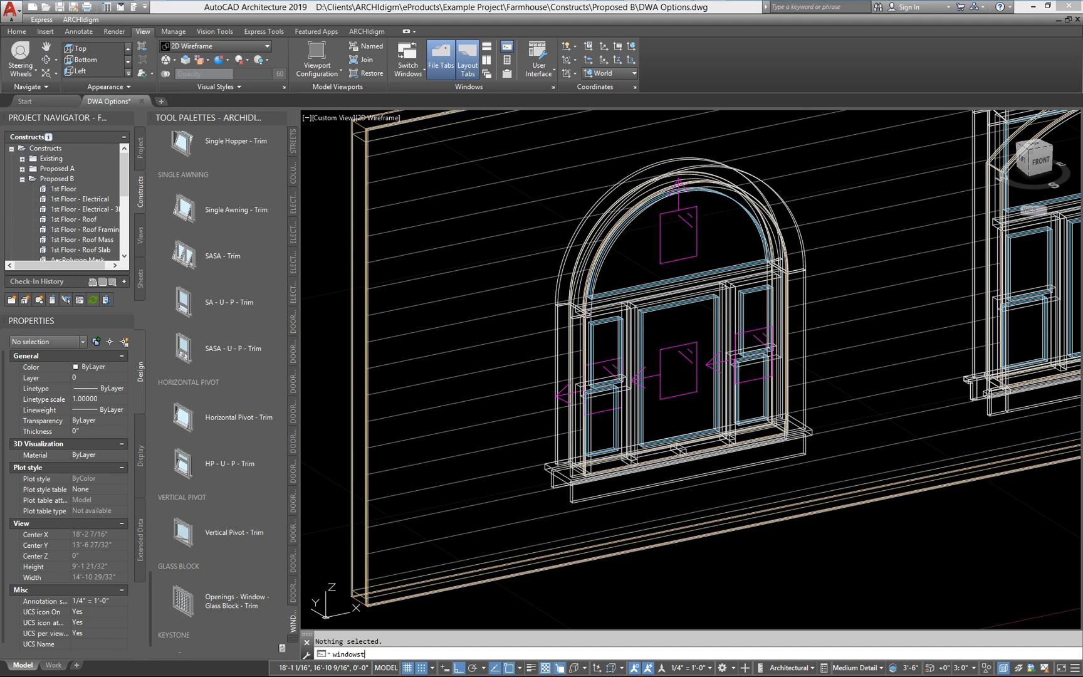
pyautogui.press('space')
pyautogui.write('yle')
pyautogui.press('Return')
pyautogui.write('windowstyle')
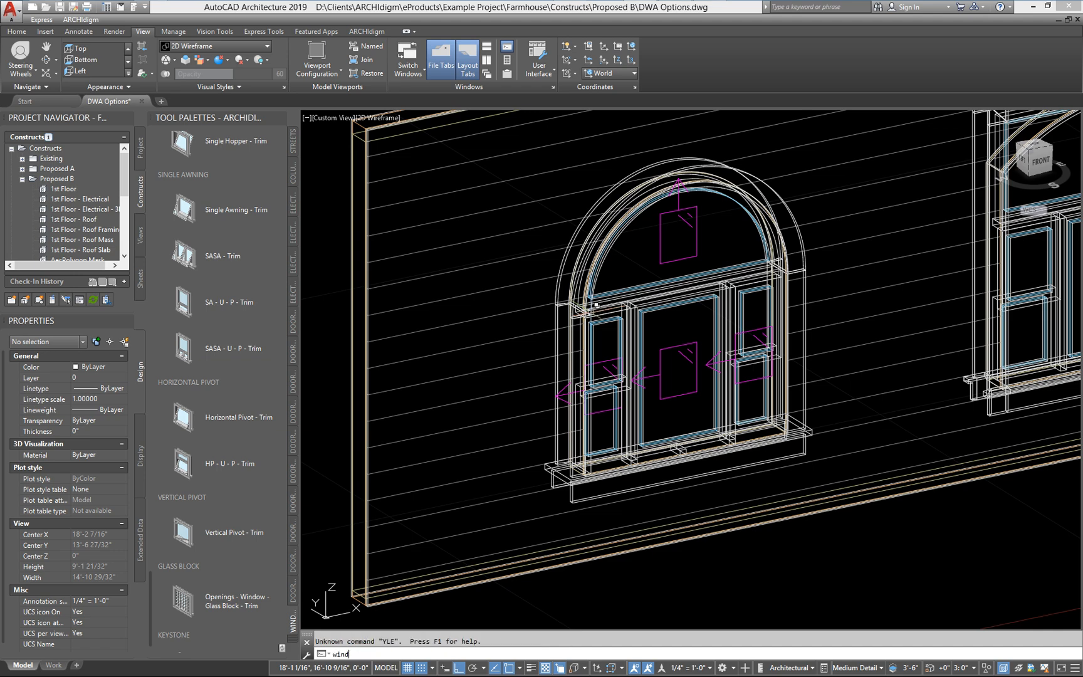
pyautogui.press('Return')
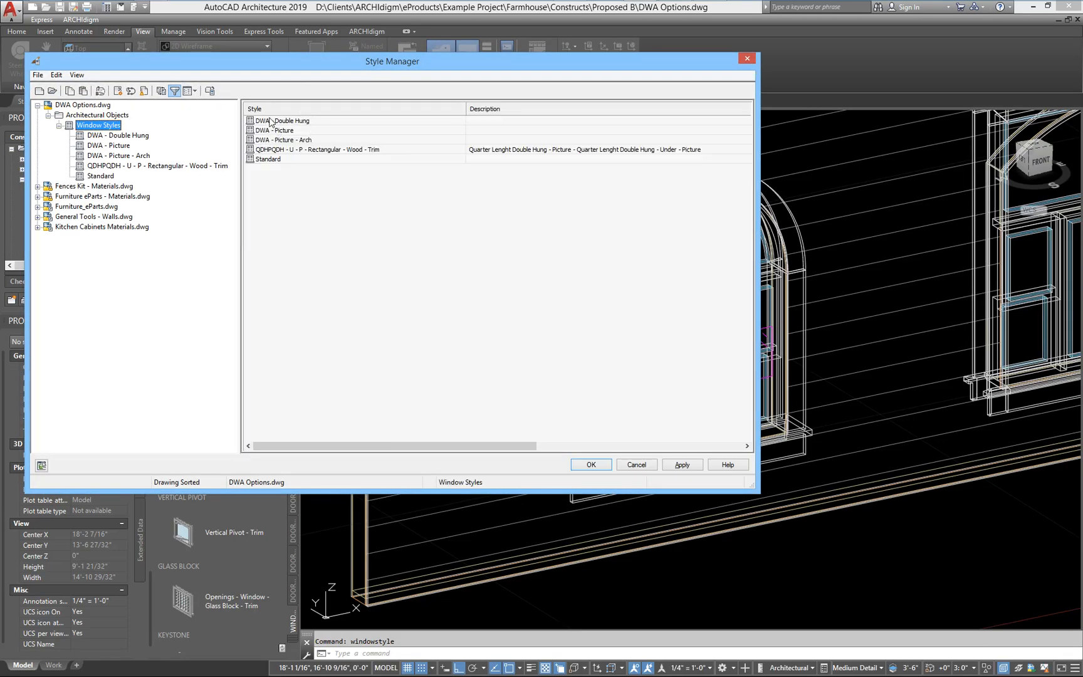
pyautogui.click(260, 121)
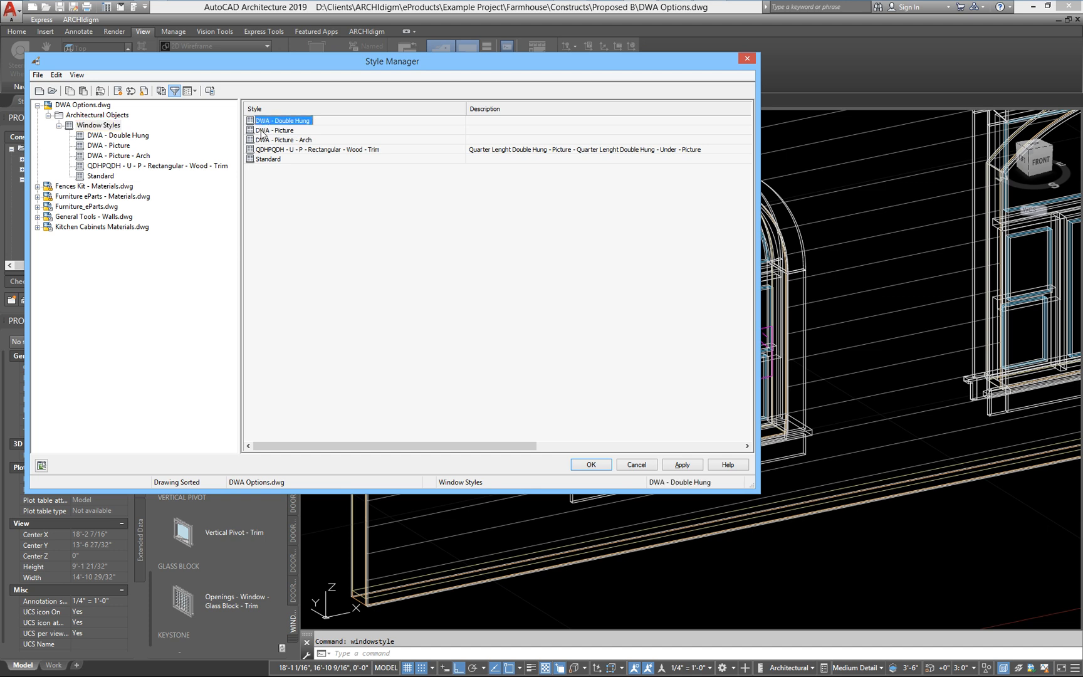
pyautogui.click(261, 130)
pyautogui.click(264, 140)
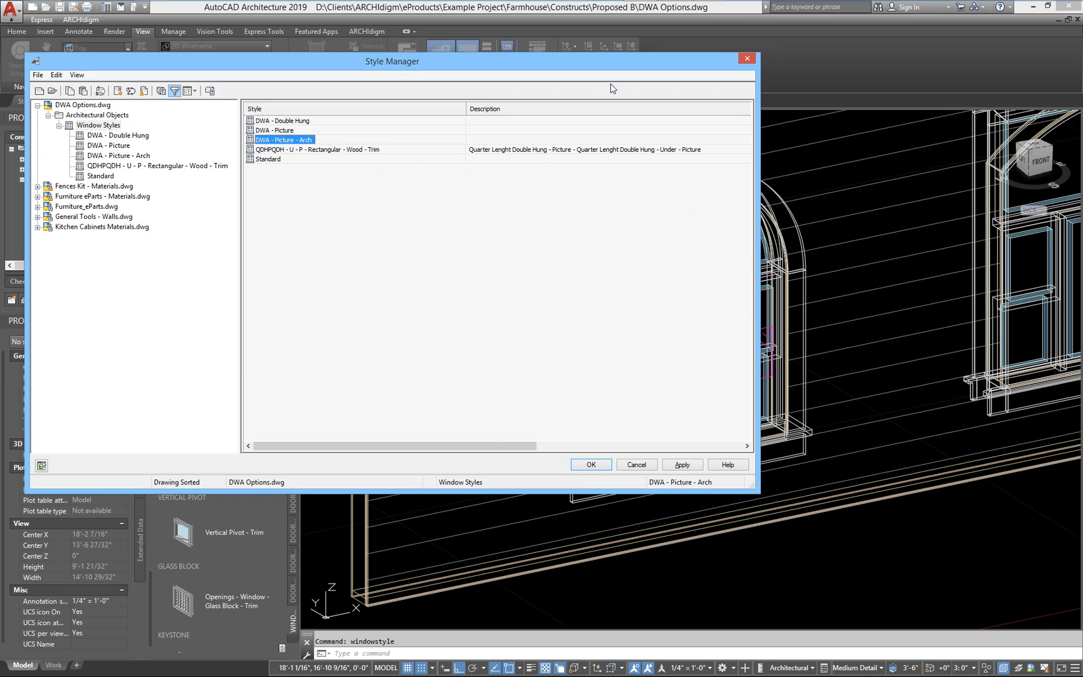
pyautogui.moveTo(601, 56); pyautogui.dragTo(793, 280)
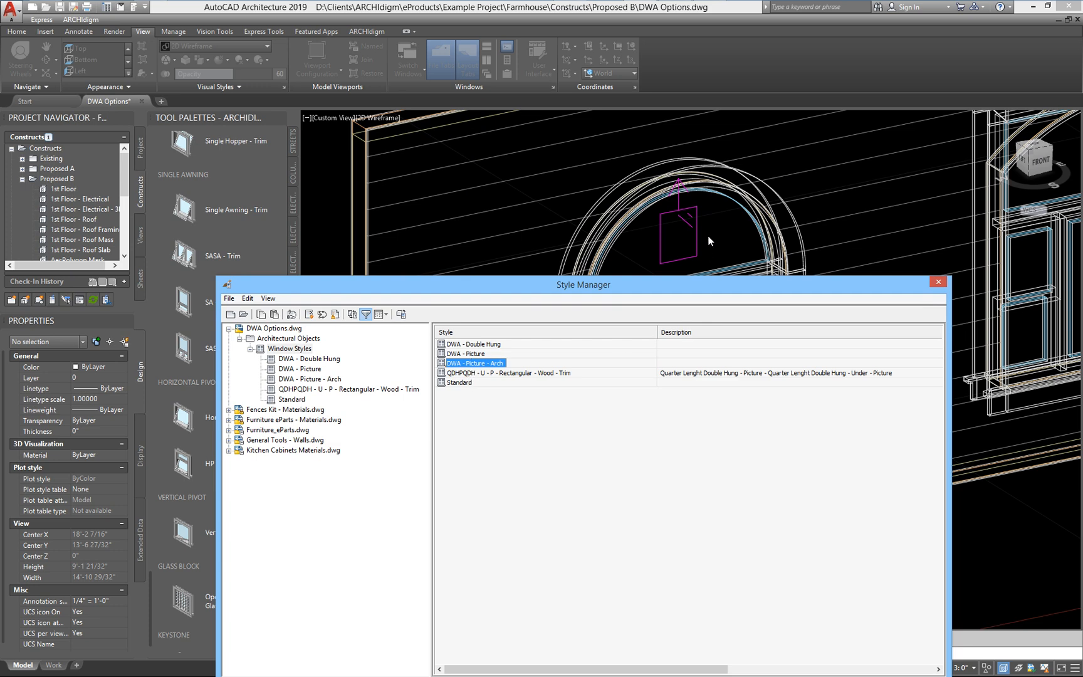
# - Examine the DWA - Double Hung style's design rules and dimensions, including its frame width, and close the Style Manager
pyautogui.doubleClick(474, 344)
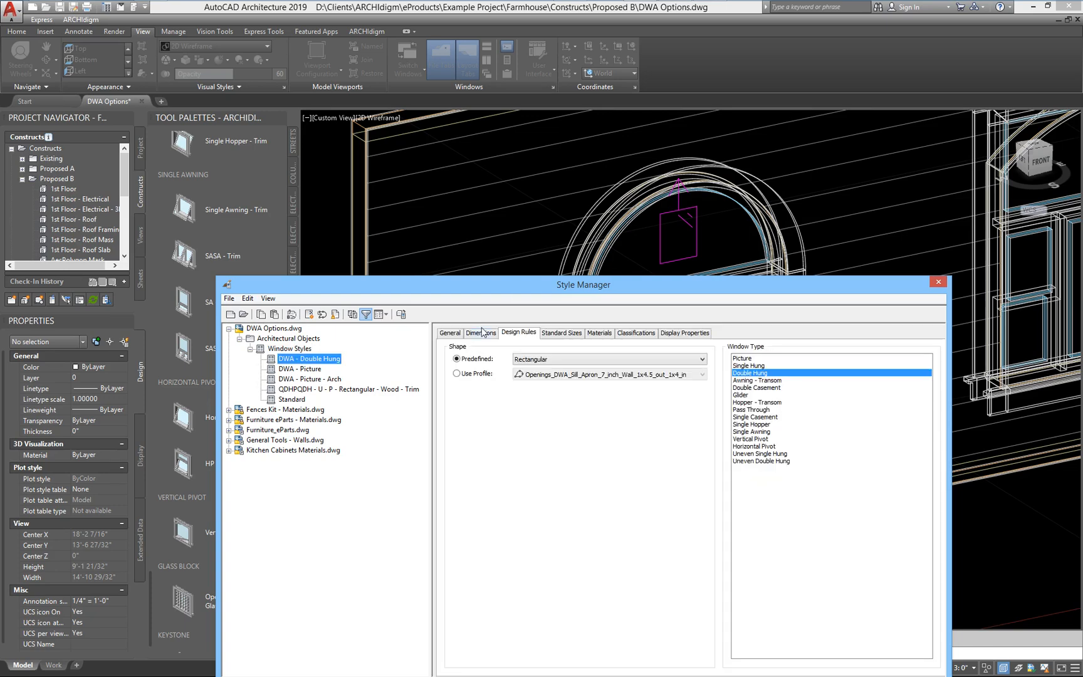
pyautogui.moveTo(507, 289); pyautogui.dragTo(485, 450)
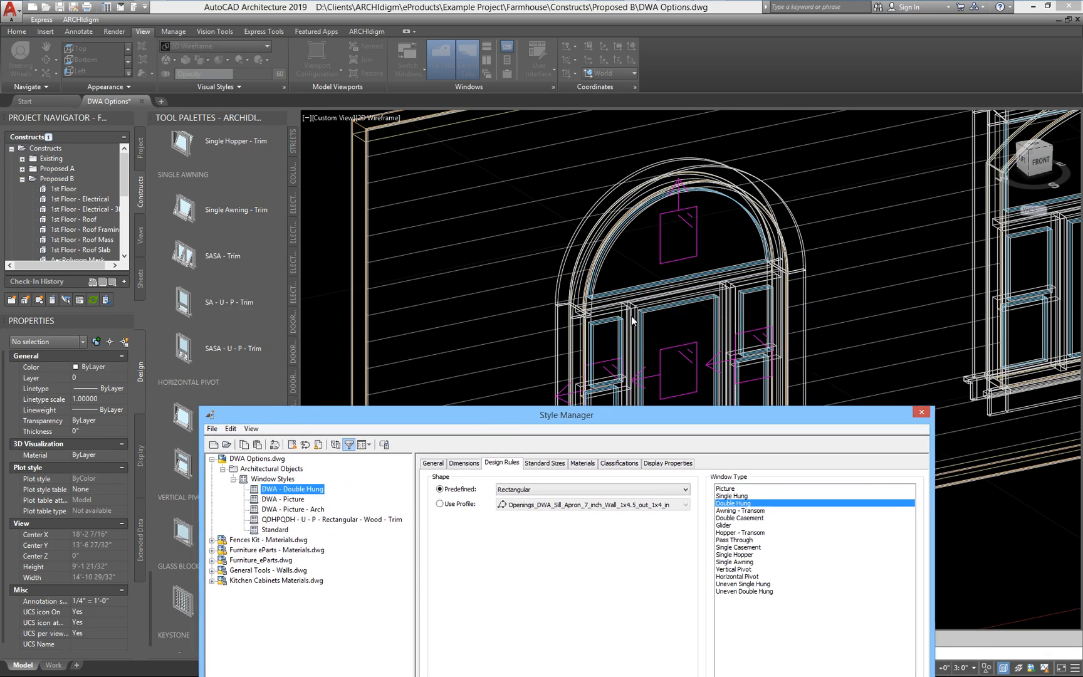
pyautogui.moveTo(612, 447); pyautogui.dragTo(509, 184)
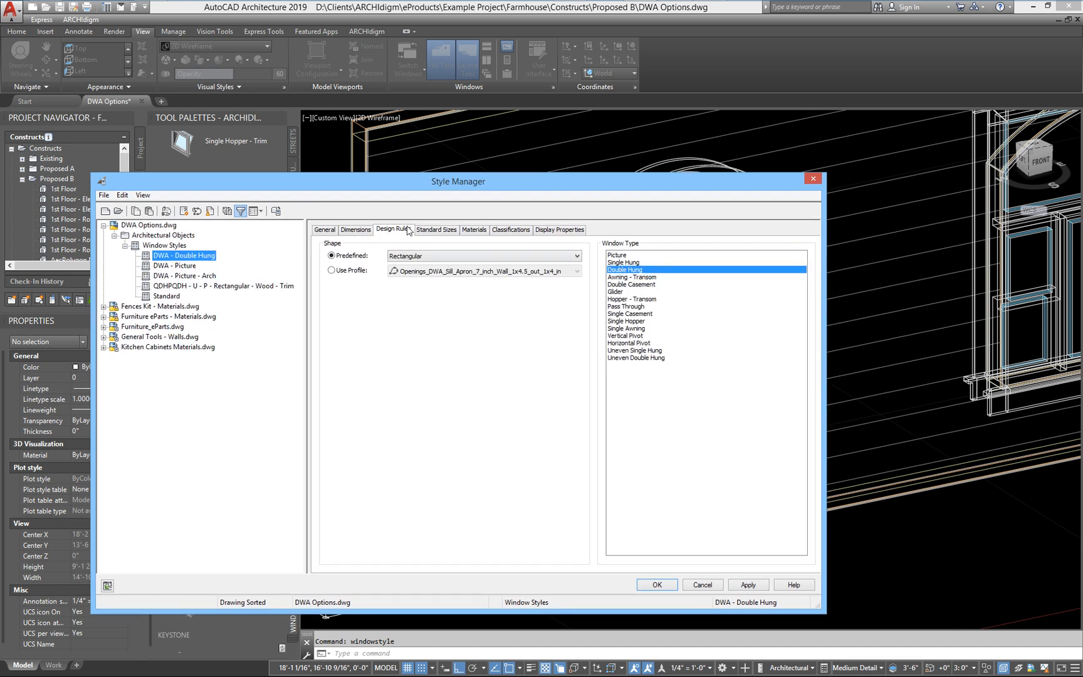
pyautogui.click(355, 229)
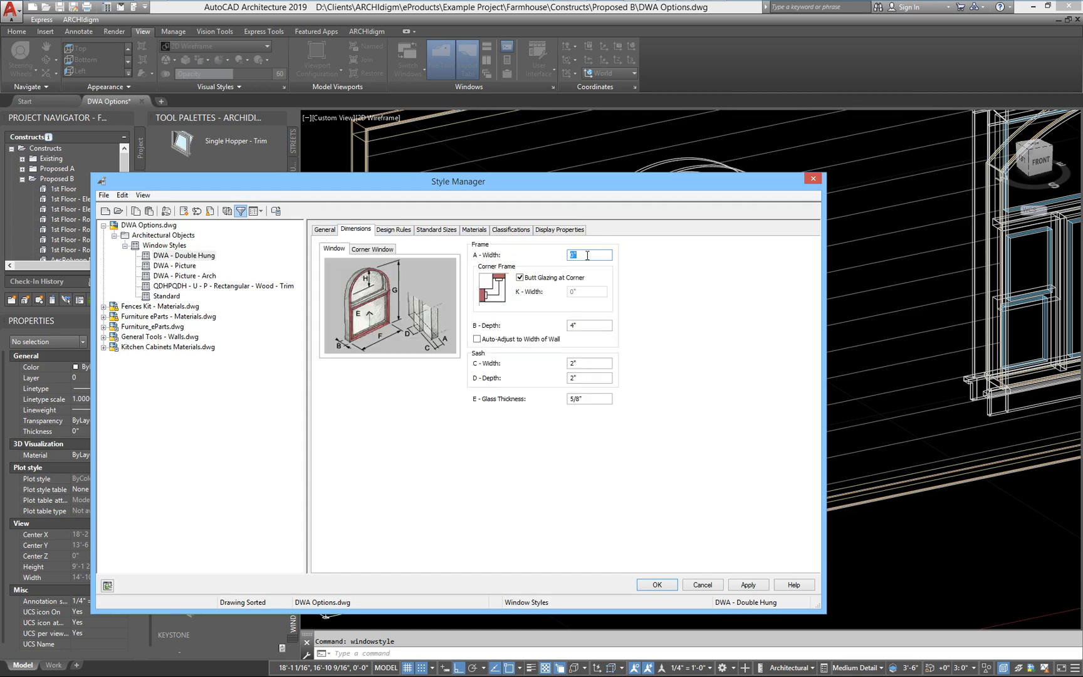
pyautogui.click(588, 256)
pyautogui.moveTo(689, 183); pyautogui.dragTo(503, 185)
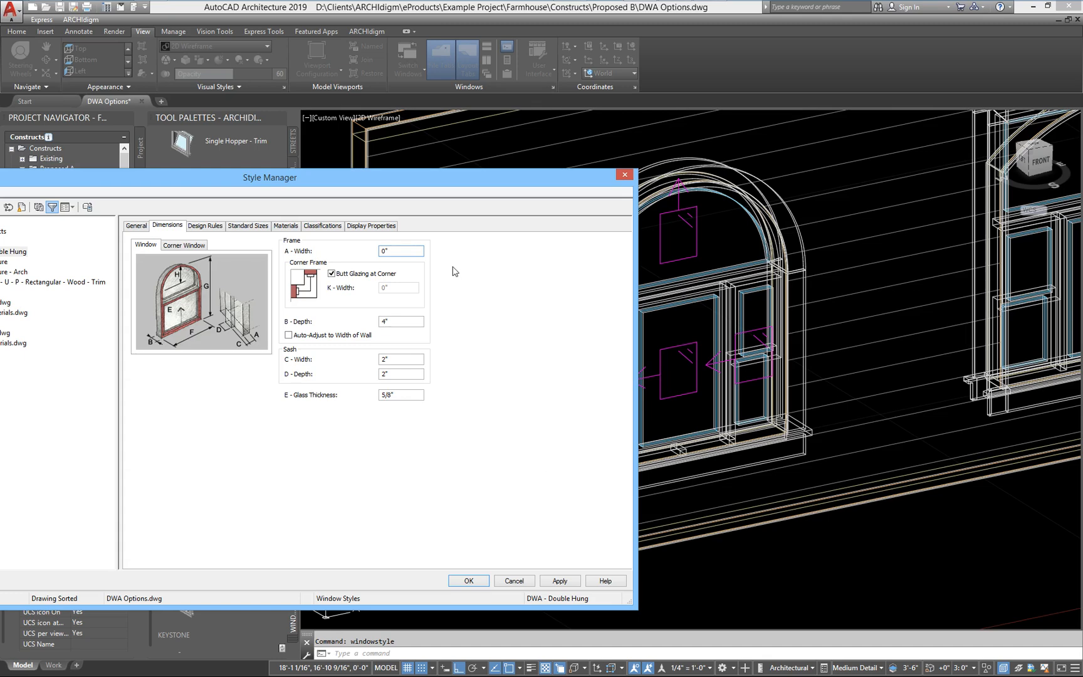
pyautogui.click(560, 580)
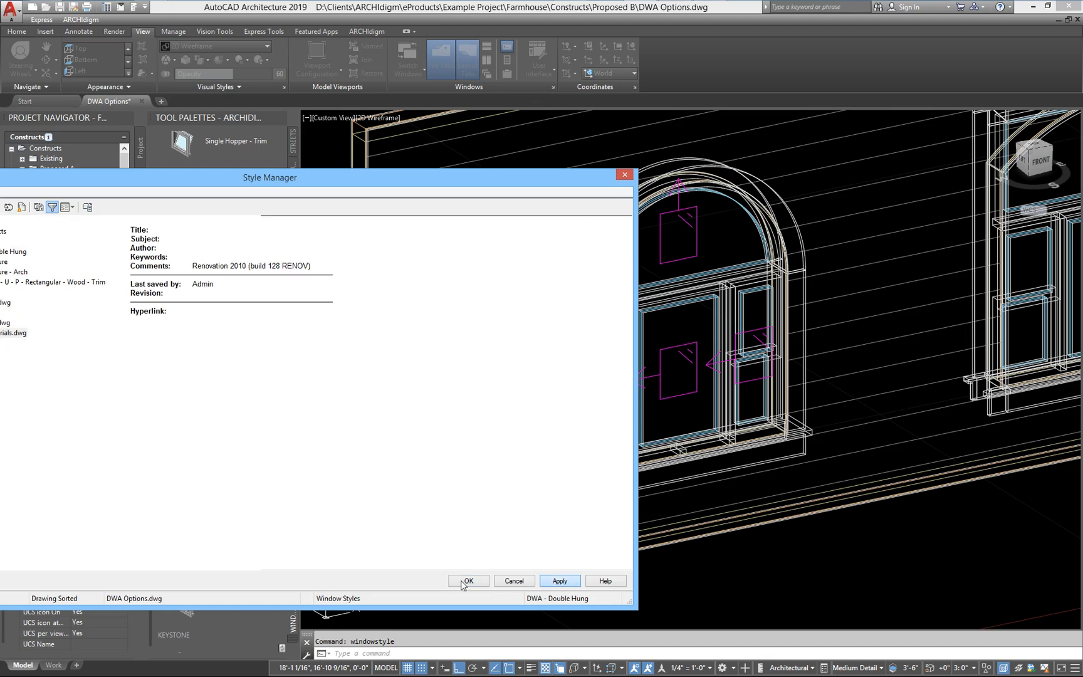
pyautogui.press('Escape')
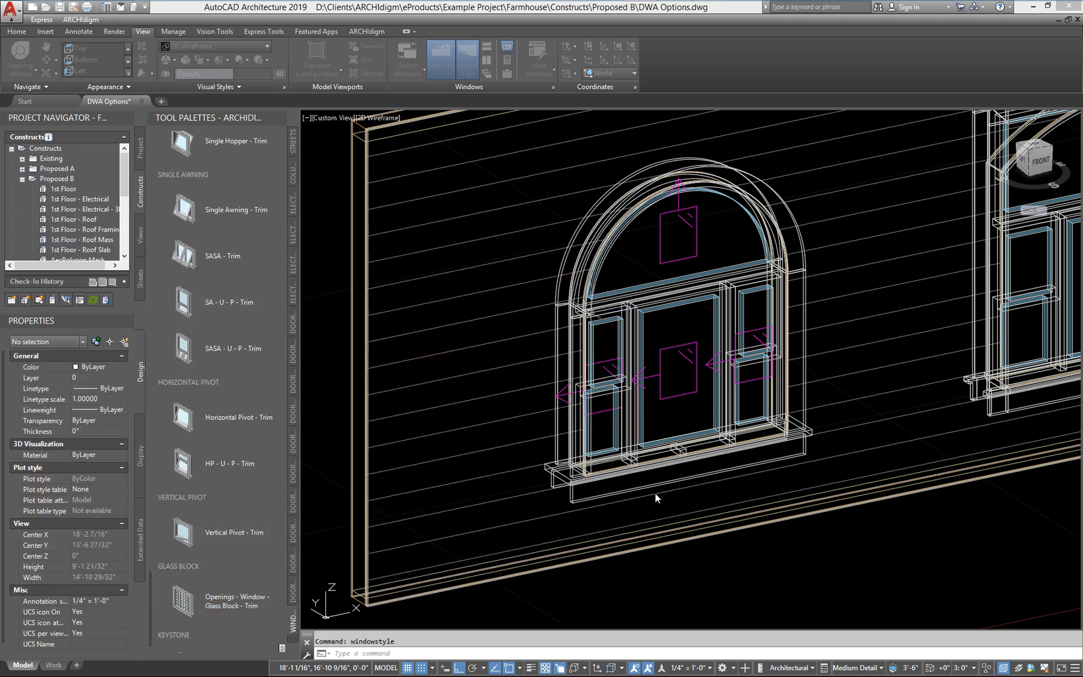
pyautogui.moveTo(655, 492)
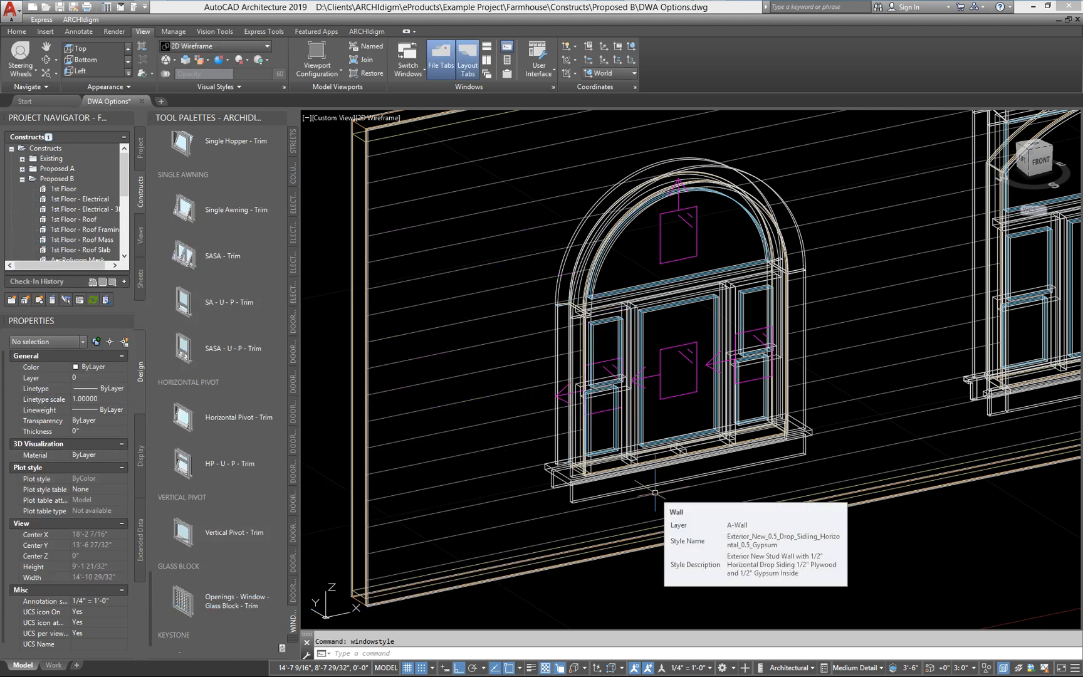